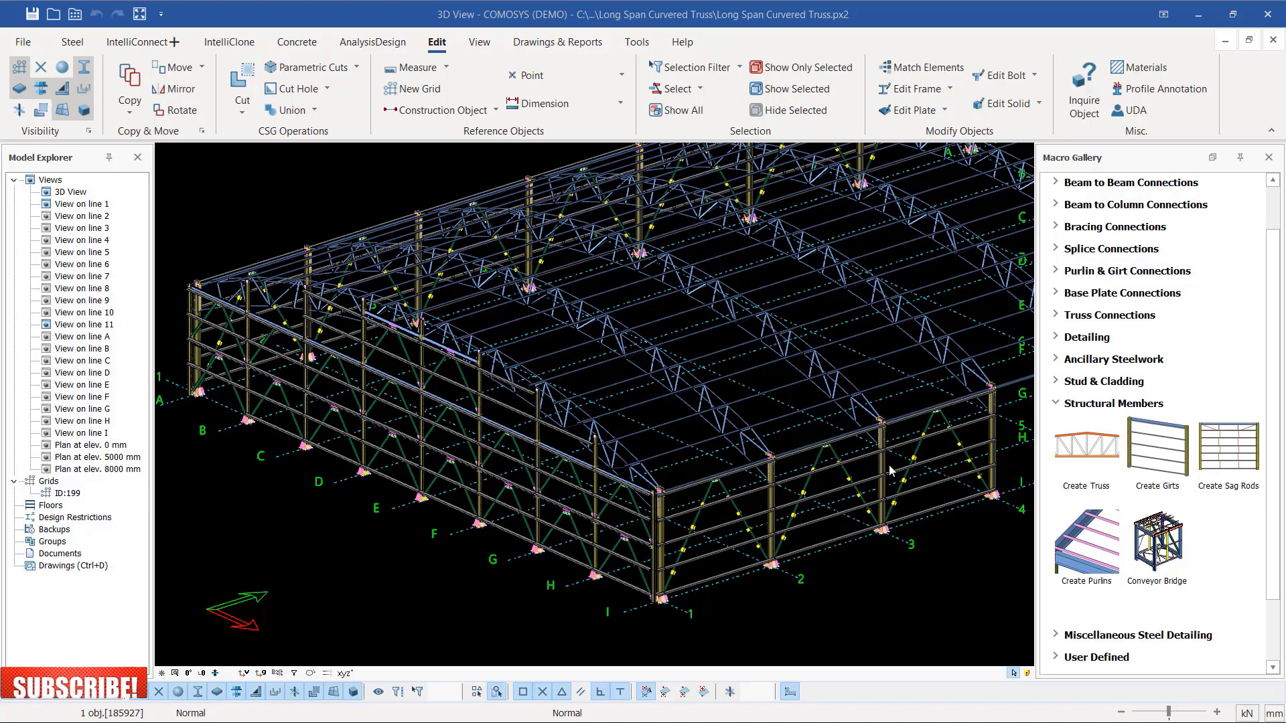
Step: Examine the building's corner at gridlines I and 1, up to the beam and truss joints at the column tops
scroll(682, 566, up, 5)
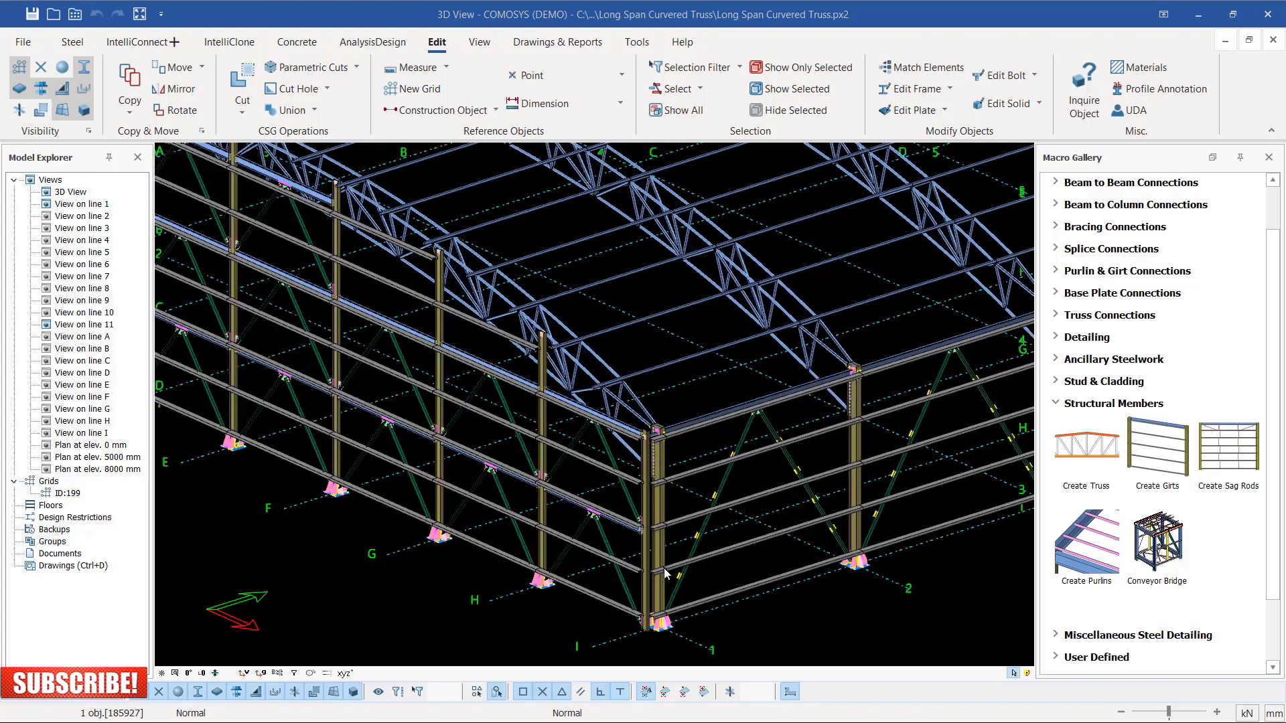
scroll(512, 449, down, 8)
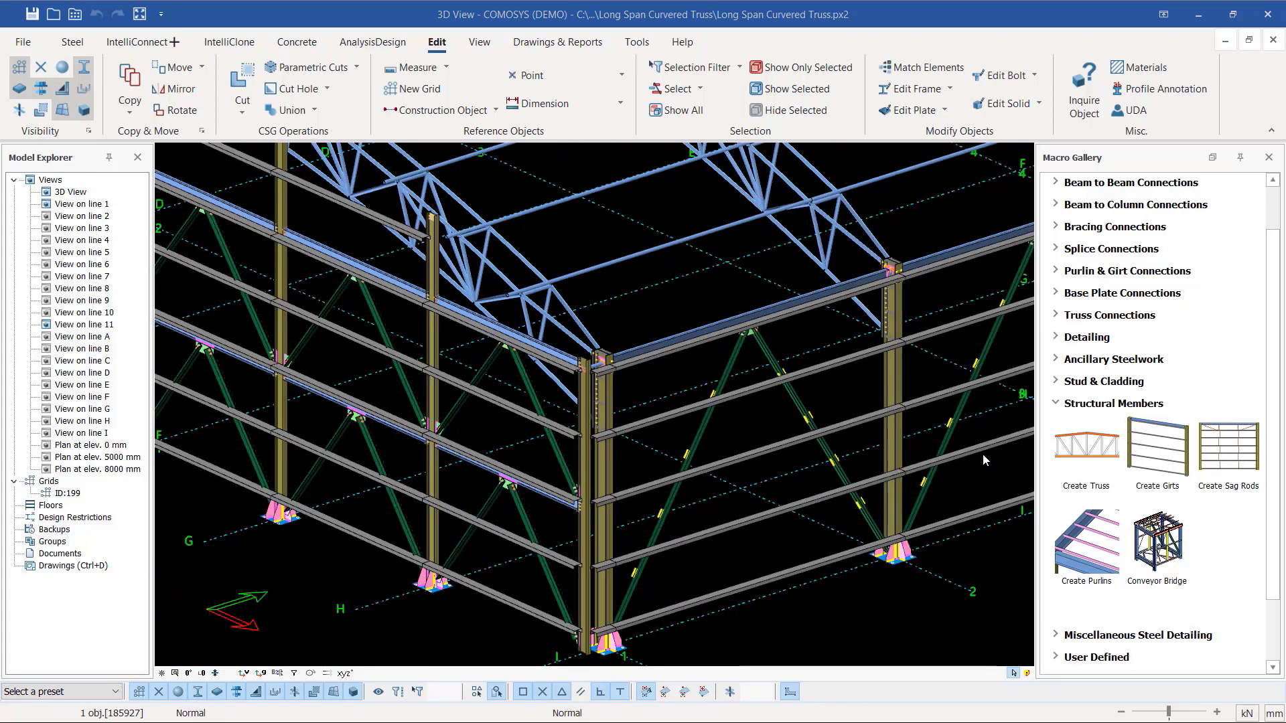
scroll(720, 486, down, 4)
scroll(766, 482, up, 5)
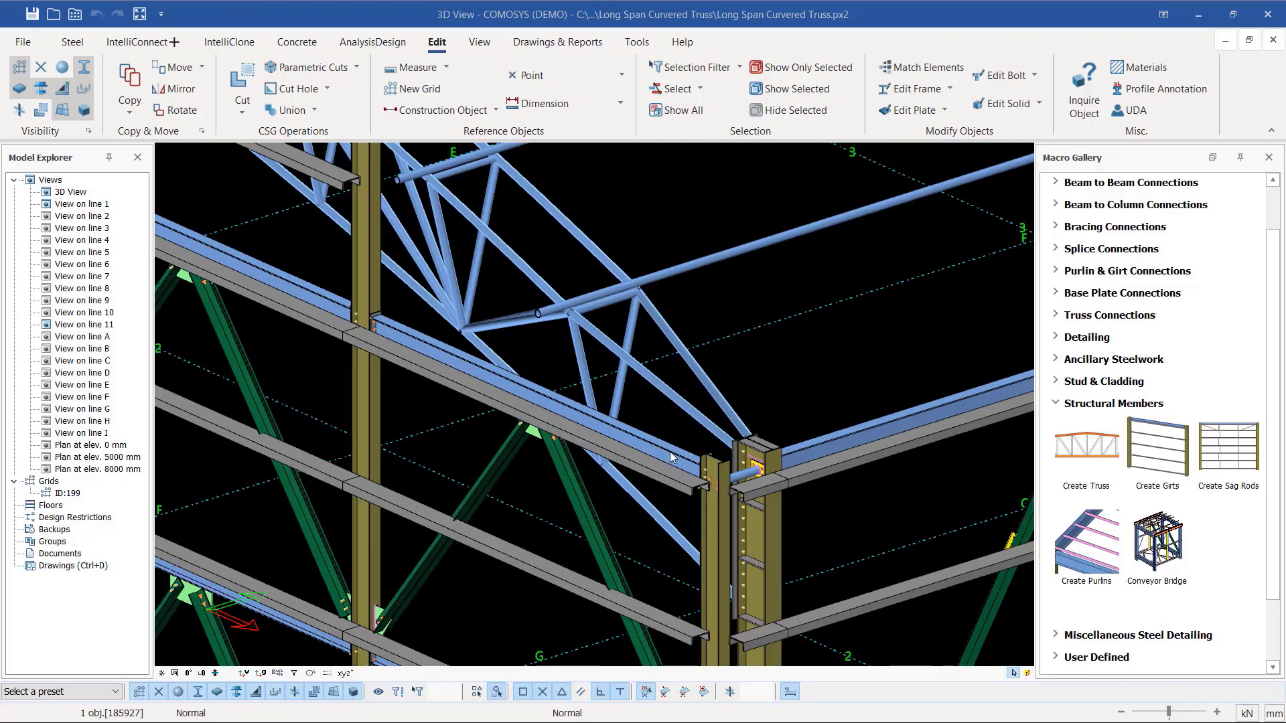
middle_drag(761, 474, 536, 473)
middle_drag(796, 409, 942, 508)
scroll(735, 457, up, 8)
click(786, 516)
click(942, 508)
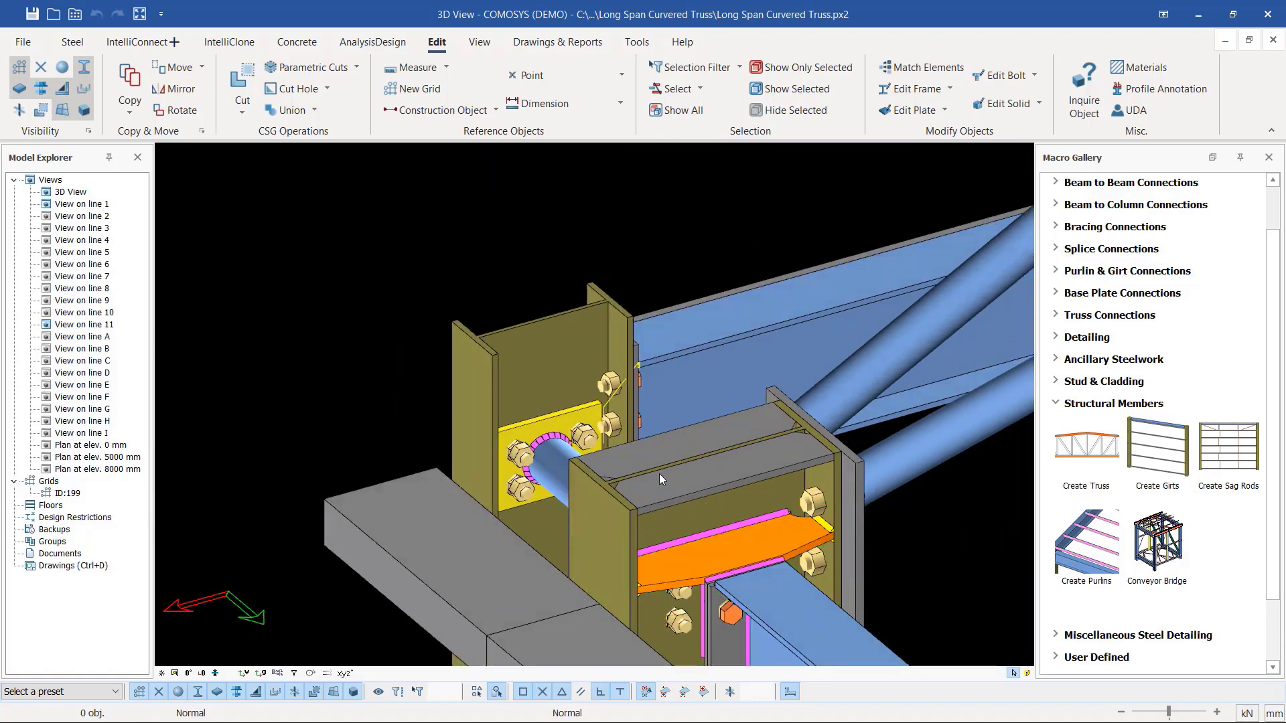
Step: Examine the bolted beam joints at the top of the corner columns and the girts meeting those columns below
scroll(628, 528, down, 3)
scroll(629, 528, up, 3)
click(642, 512)
mouse_move(642, 513)
middle_down()
mouse_move(623, 449)
mouse_move(633, 536)
mouse_move(620, 546)
mouse_move(660, 463)
mouse_move(629, 479)
mouse_move(667, 515)
middle_up()
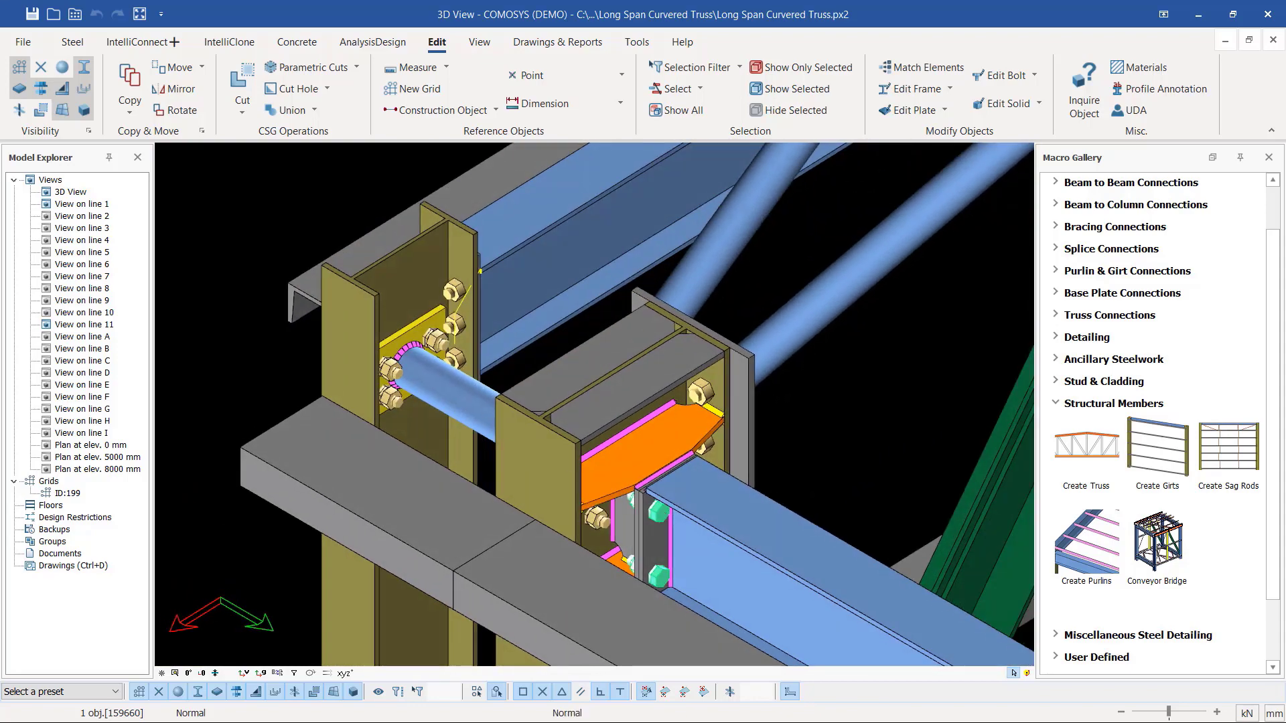
scroll(667, 515, down, 5)
scroll(770, 511, down, 2)
scroll(770, 513, up, 10)
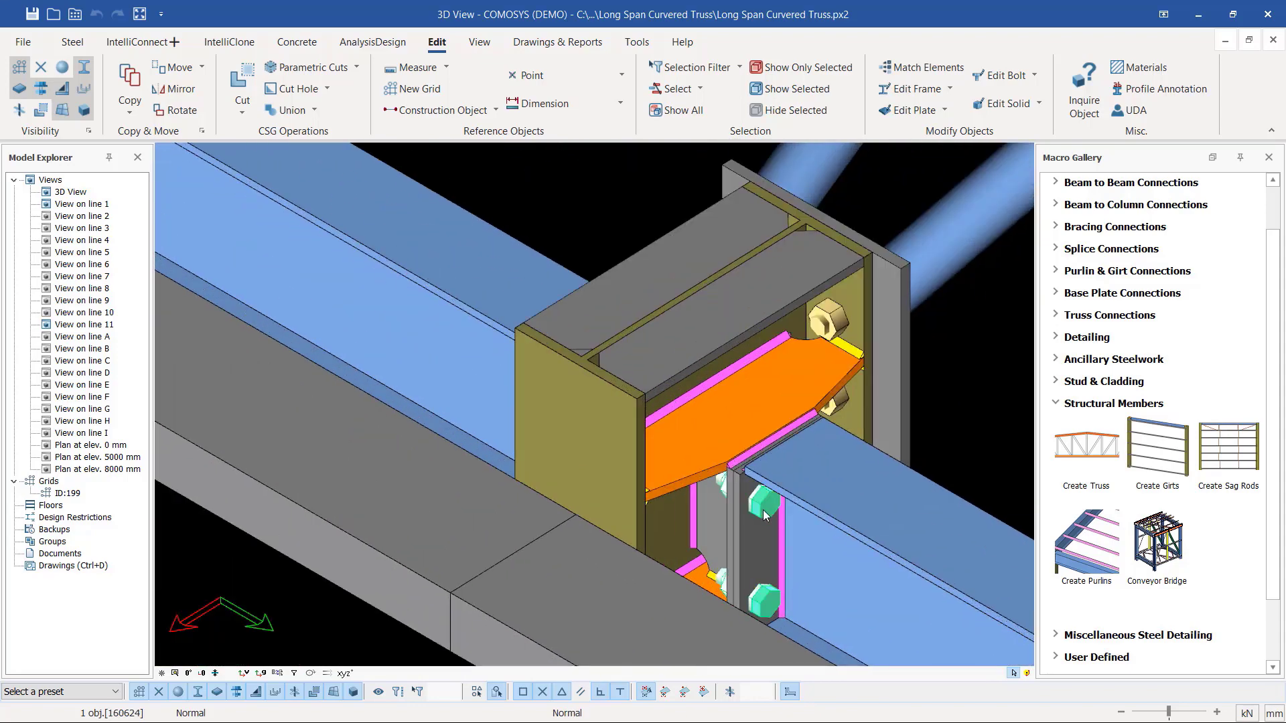
mouse_move(762, 509)
middle_down()
mouse_move(797, 526)
mouse_move(845, 515)
mouse_move(657, 520)
mouse_move(842, 505)
mouse_move(768, 515)
middle_up()
scroll(768, 515, down, 10)
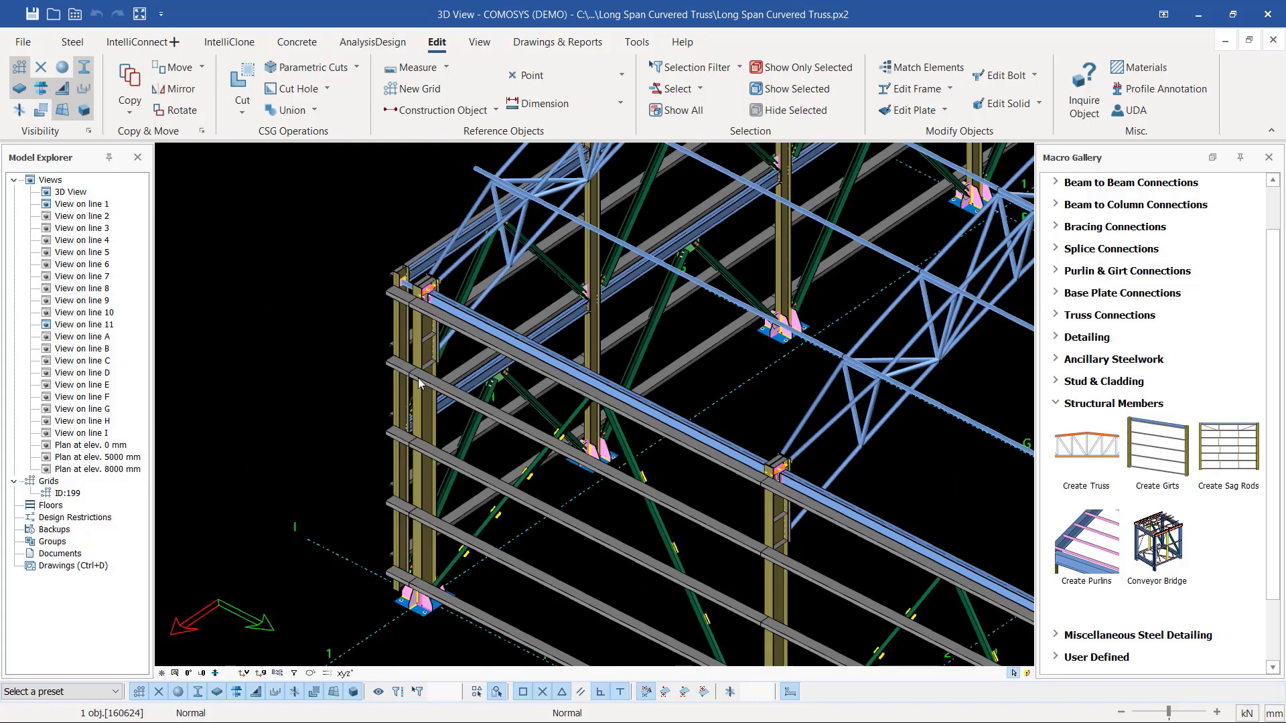
scroll(420, 383, up, 5)
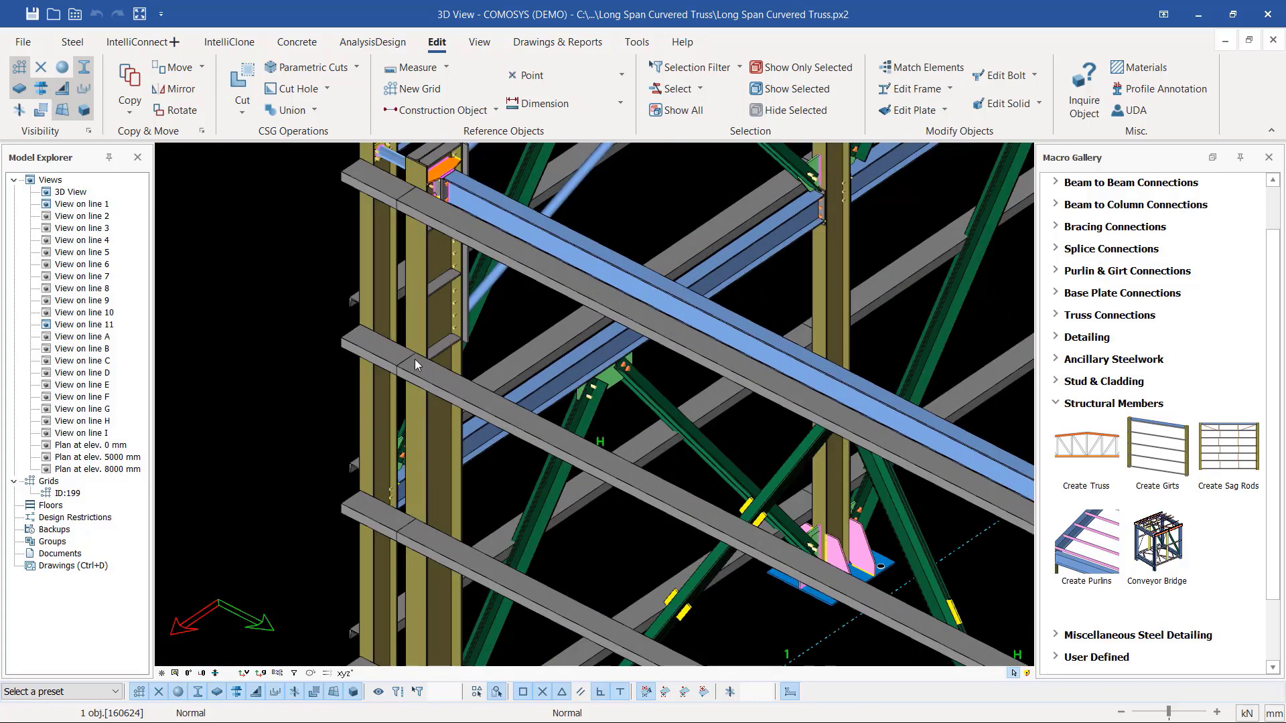
scroll(428, 323, down, 3)
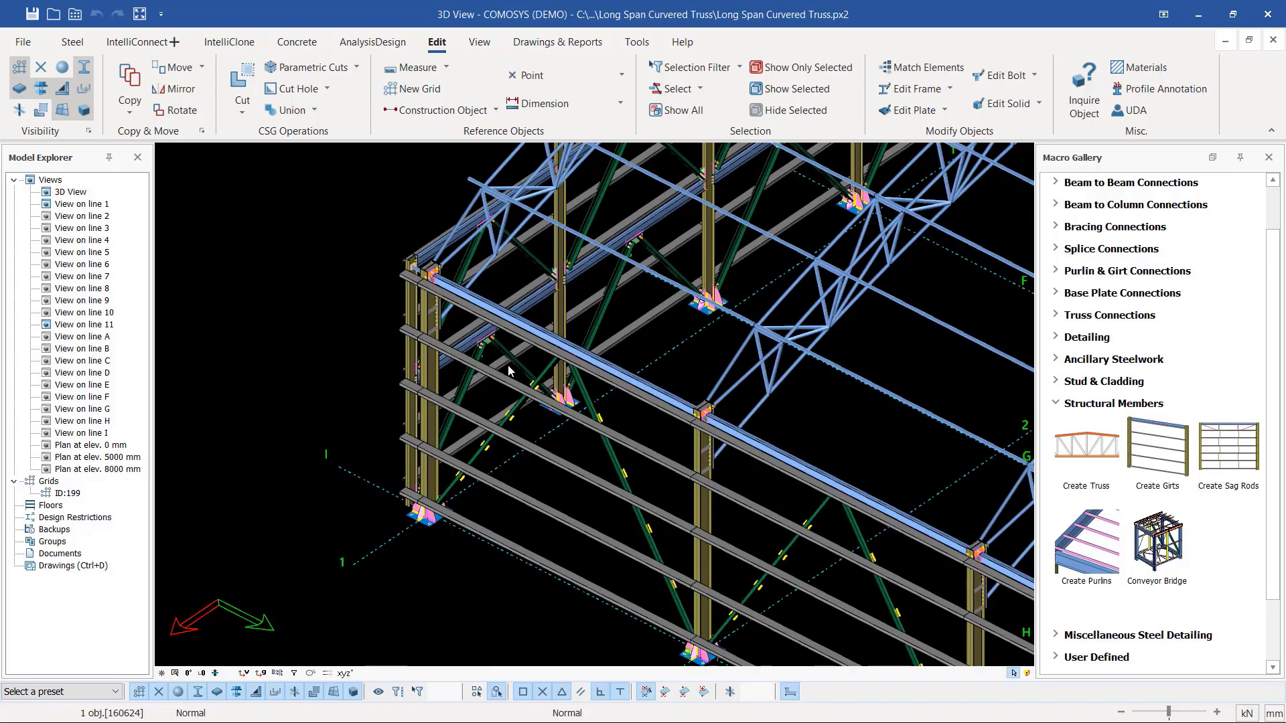
scroll(436, 461, up, 1)
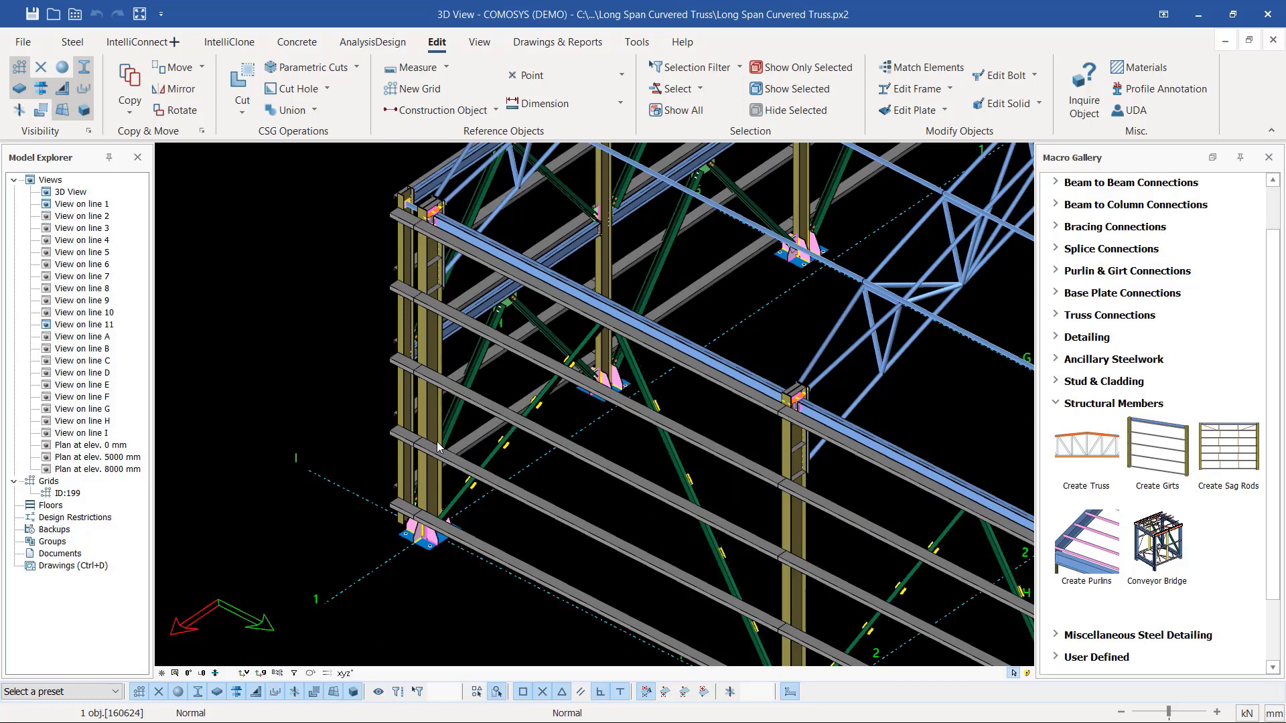
Step: Add a Girt Connection joining the corner column to the two abutting girts in the second row from the ground
click(1057, 404)
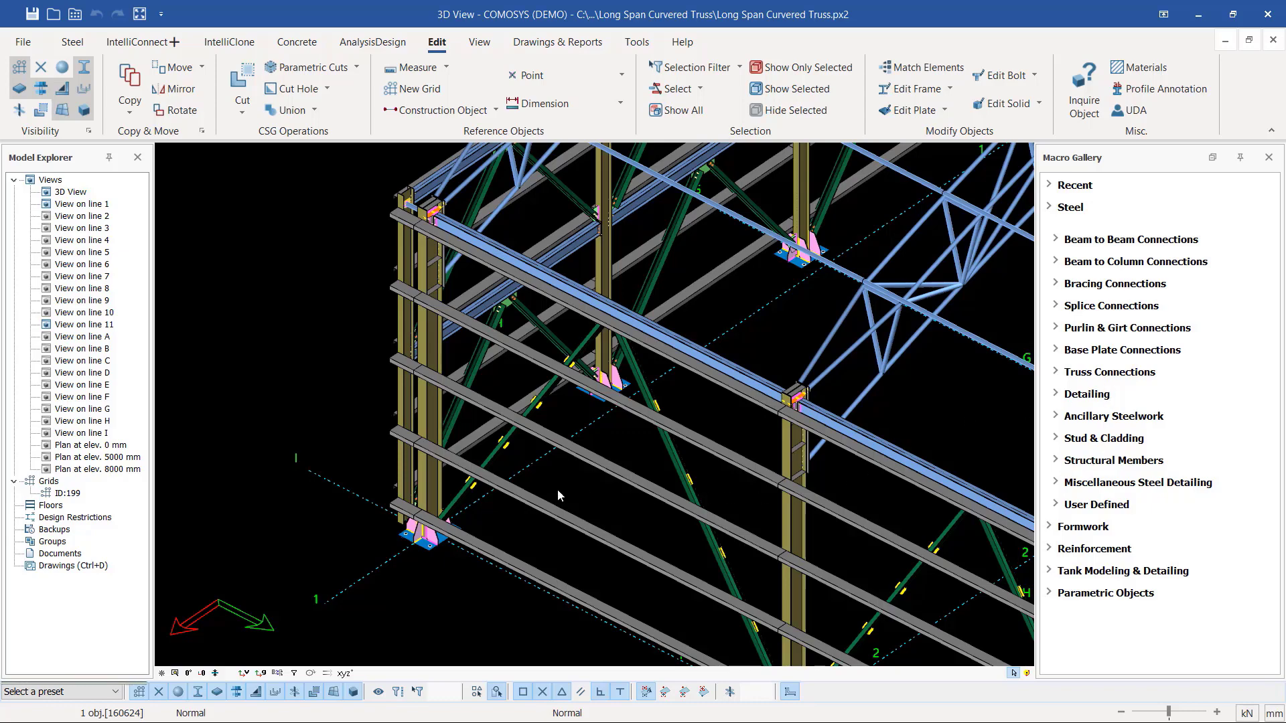
scroll(557, 489, up, 5)
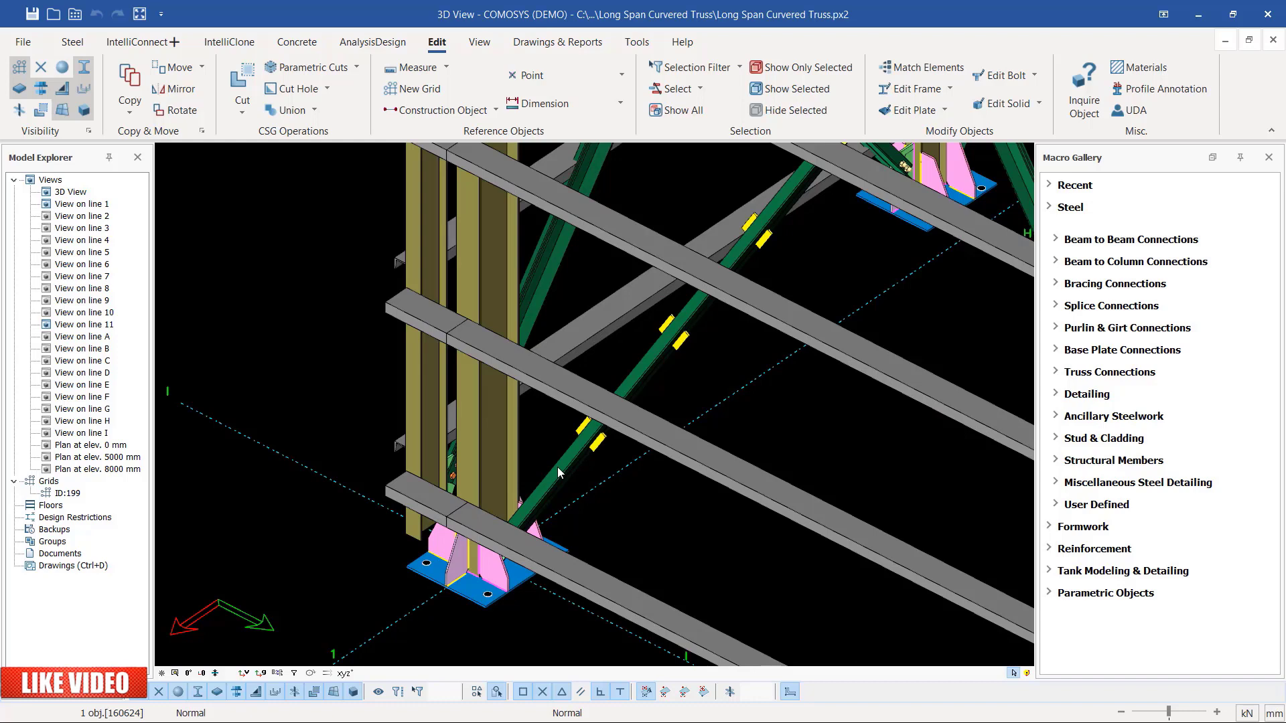
click(468, 428)
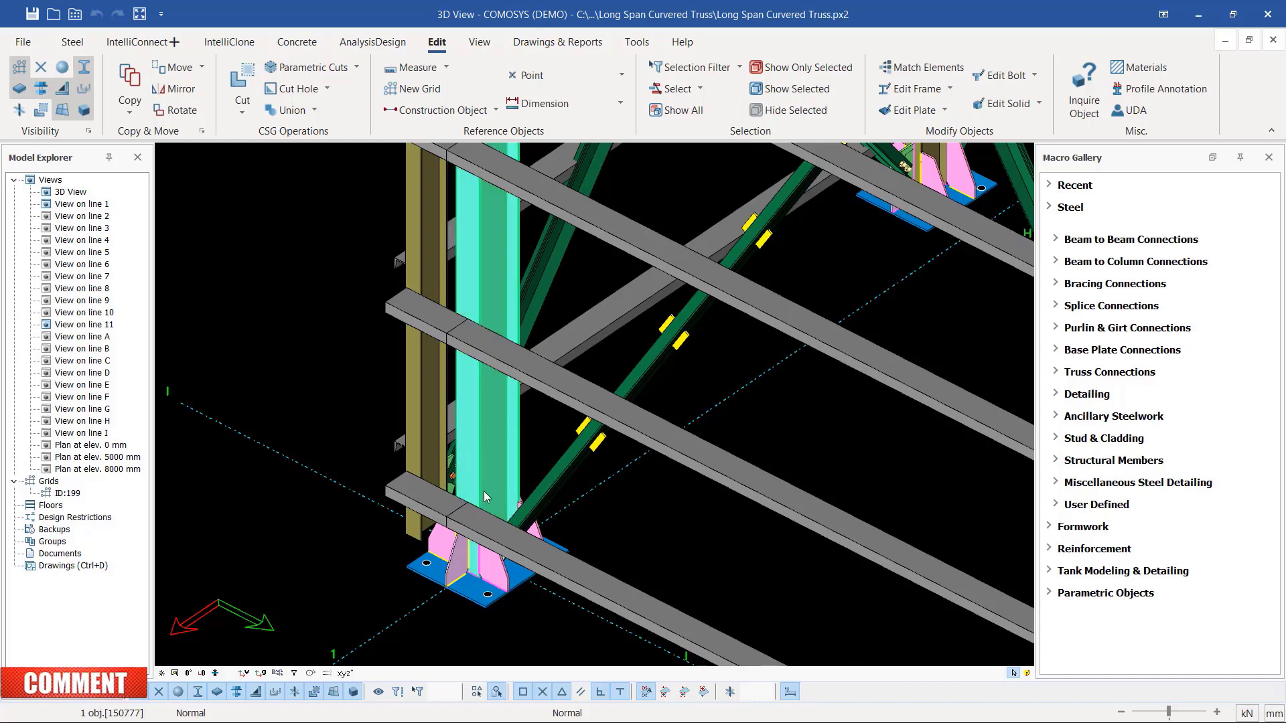
click(469, 520)
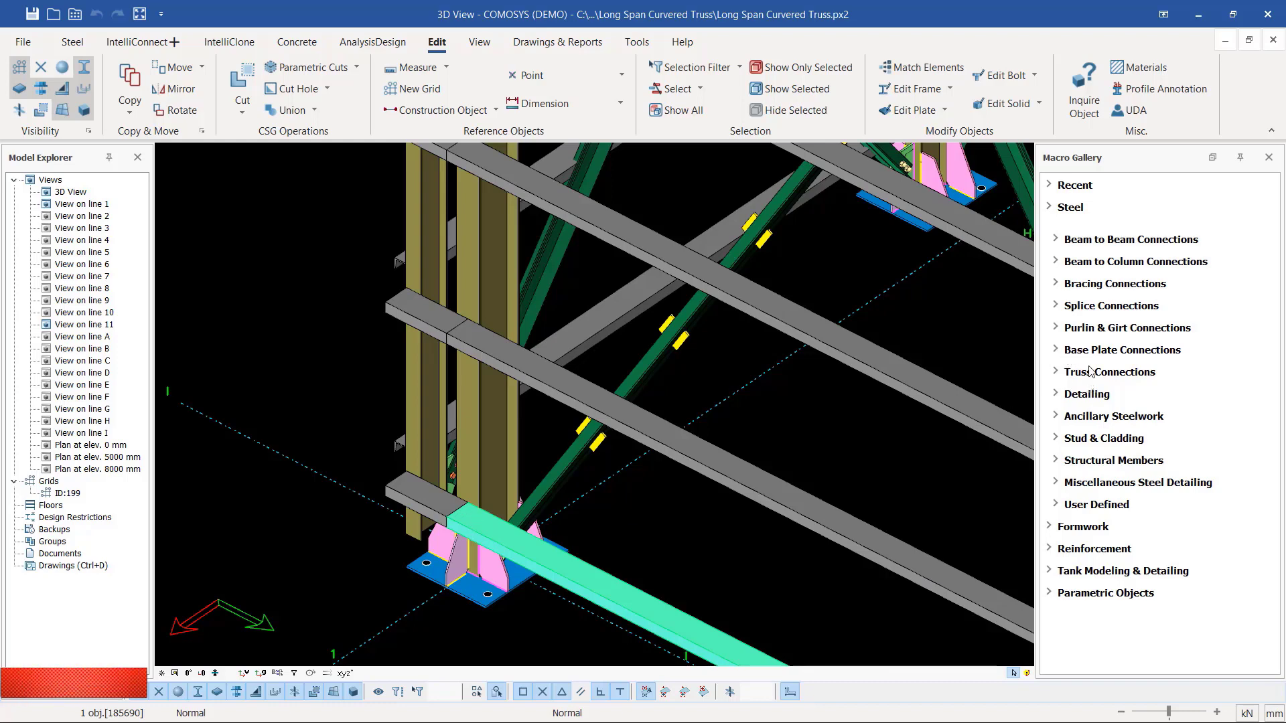
click(1057, 329)
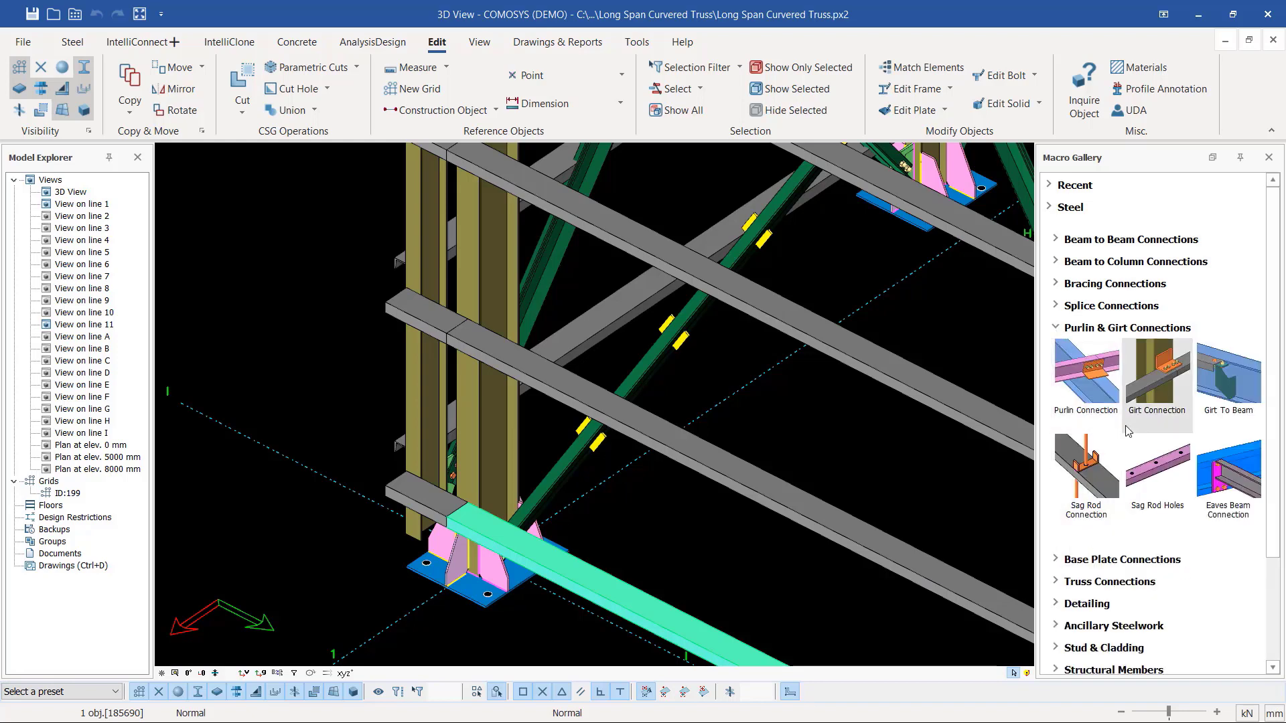
double_click(1159, 391)
scroll(453, 312, up, 3)
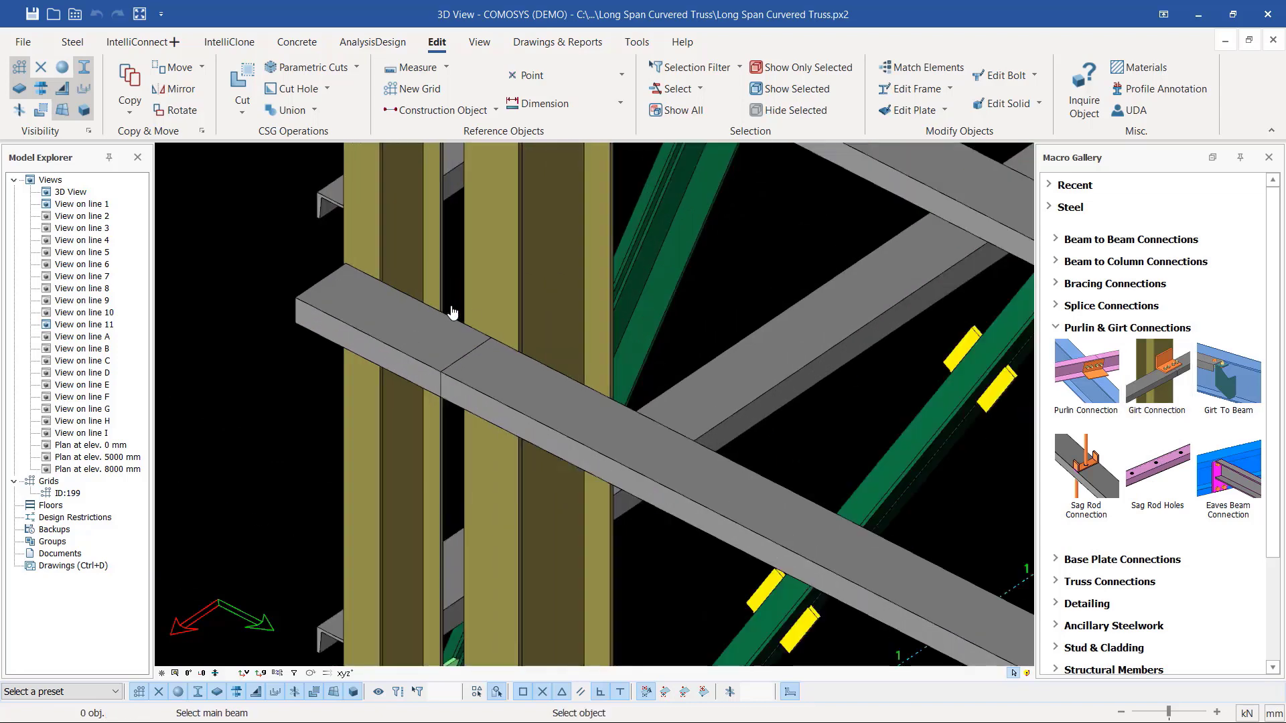
scroll(452, 312, up, 1)
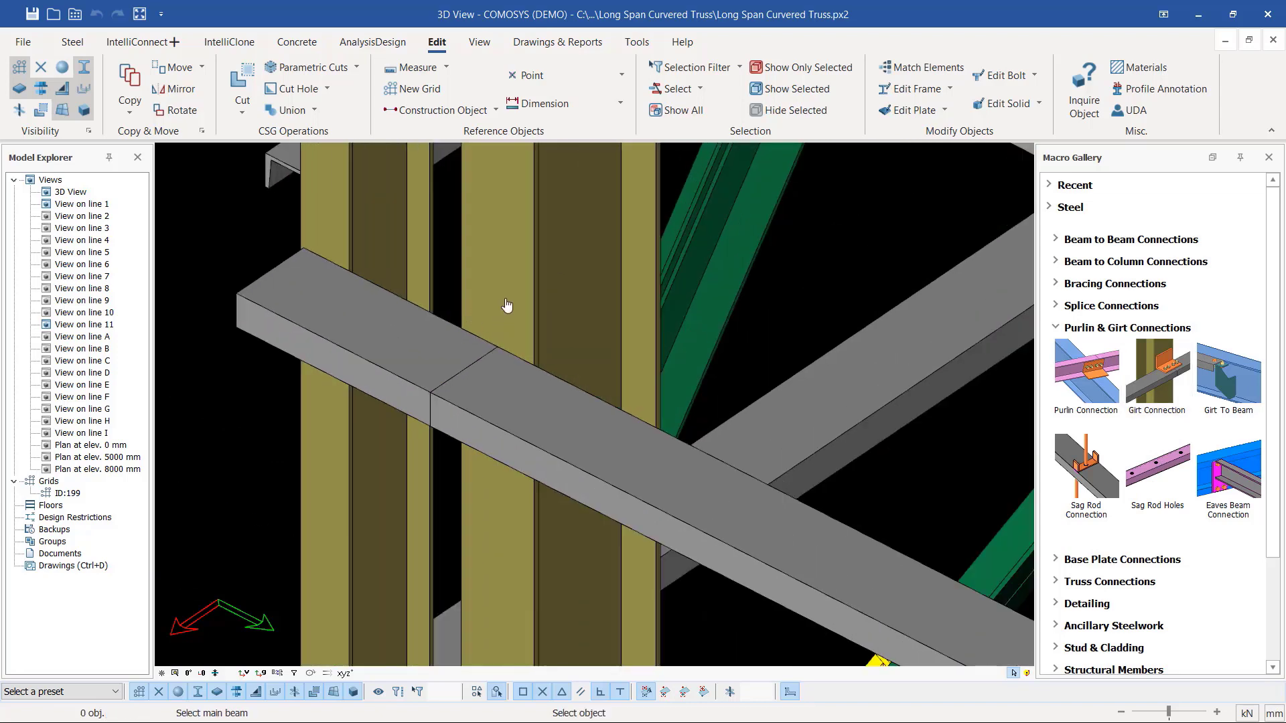
click(507, 306)
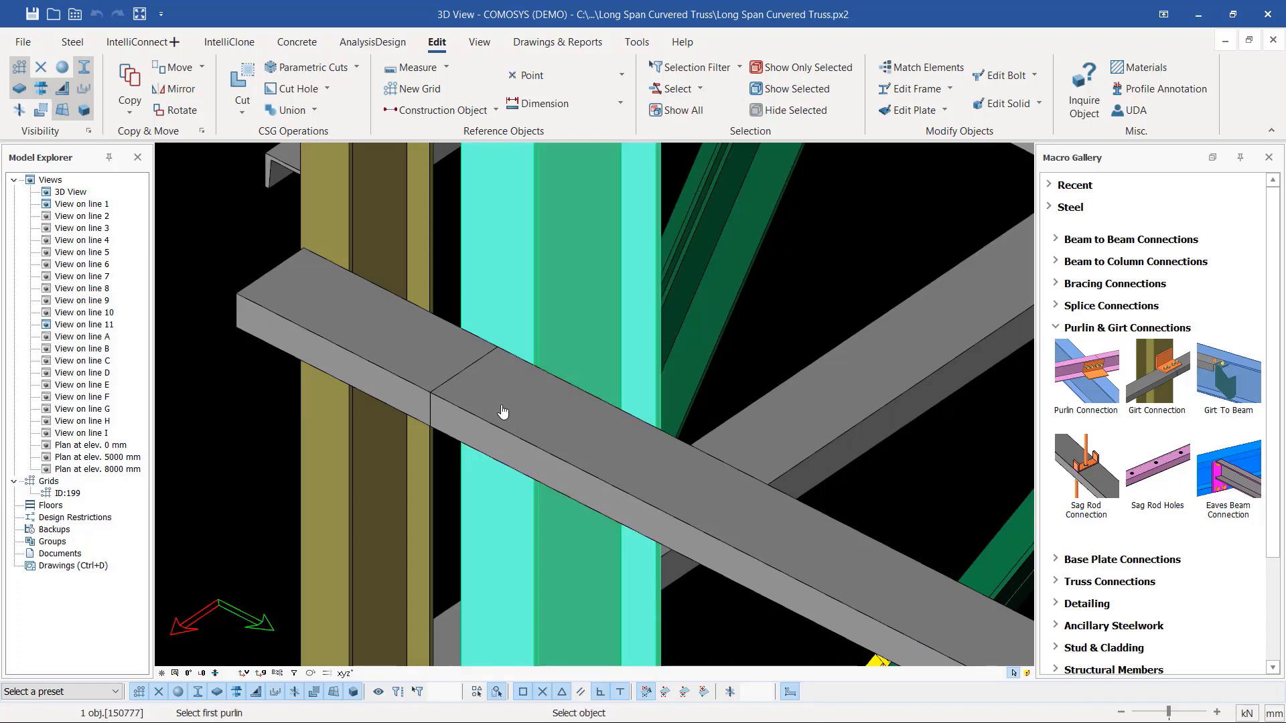
click(443, 363)
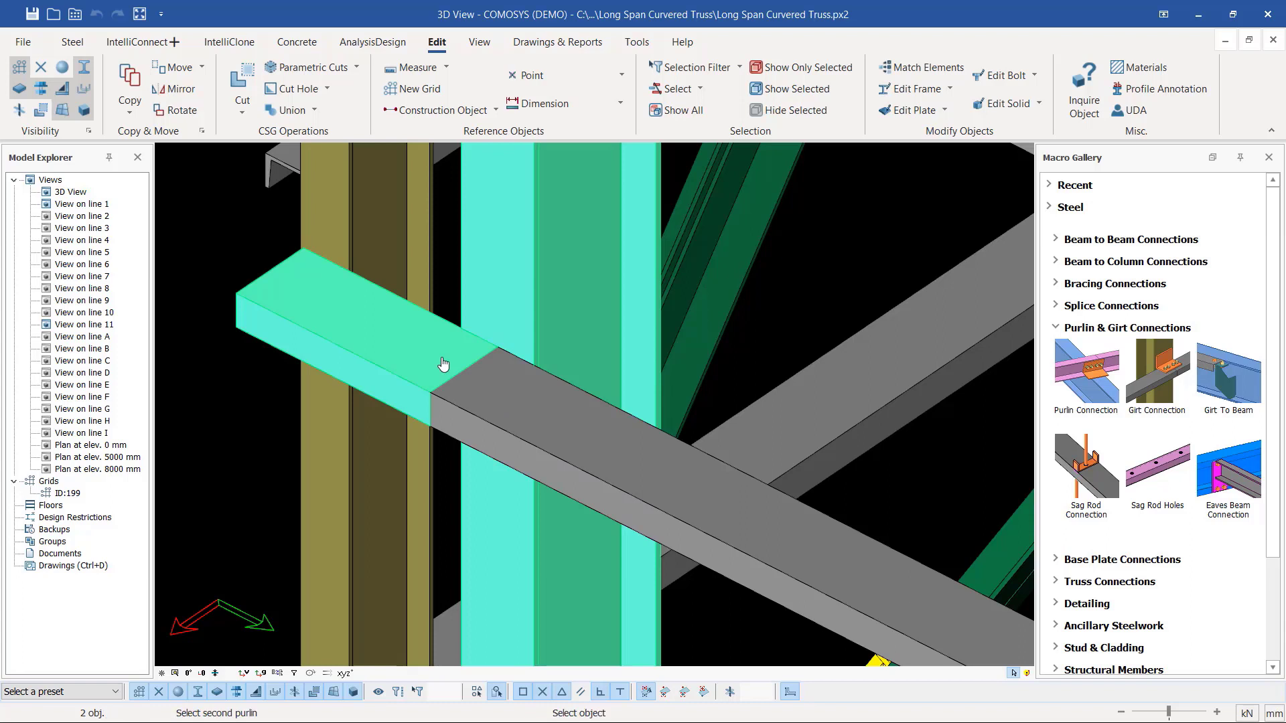
click(497, 387)
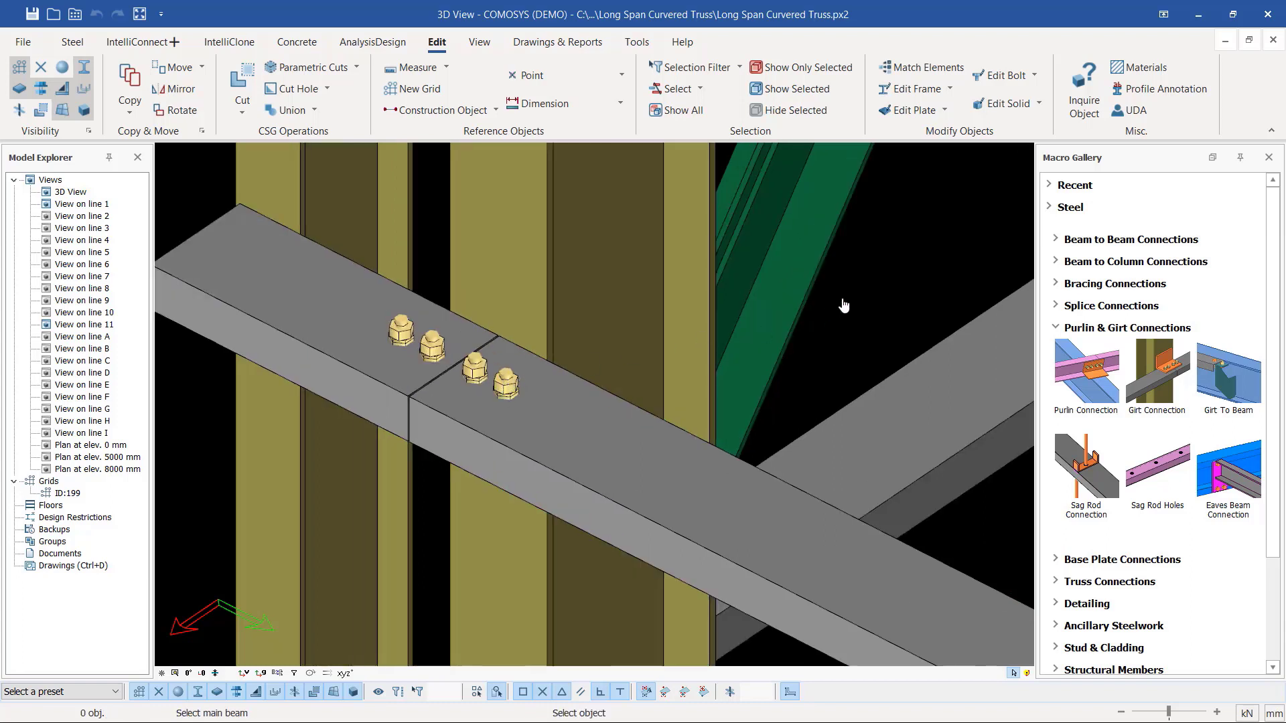
Step: Open the new girt connection's macro properties from its stiffener plate, bring up the macro presets, and keep the connection visible
click(474, 377)
middle_drag(473, 378, 593, 376)
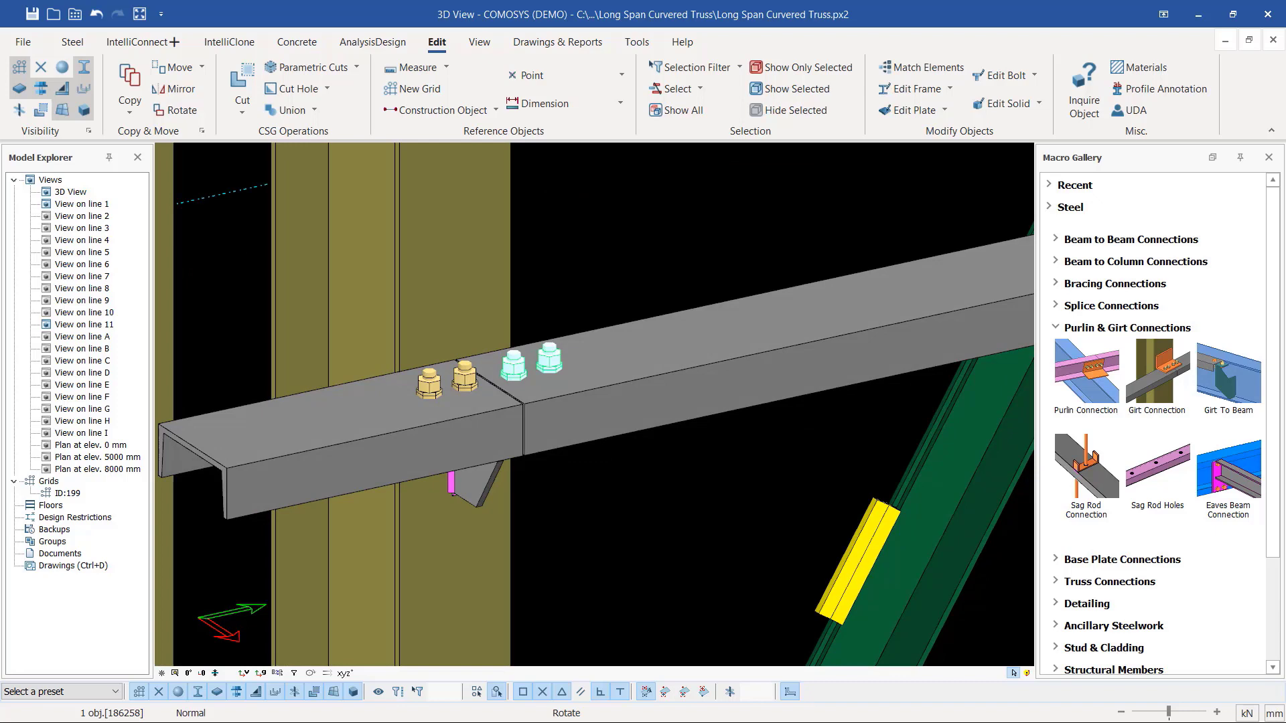
middle_drag(593, 377, 524, 389)
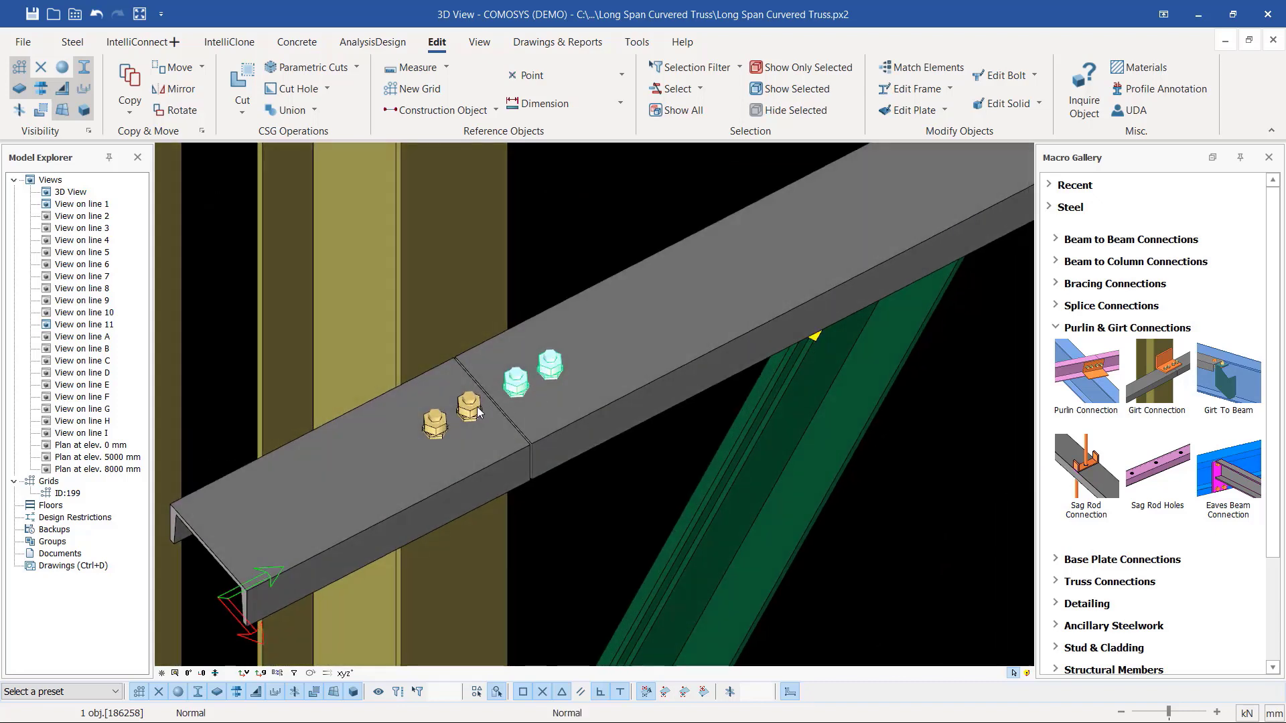
middle_drag(522, 386, 509, 406)
click(477, 450)
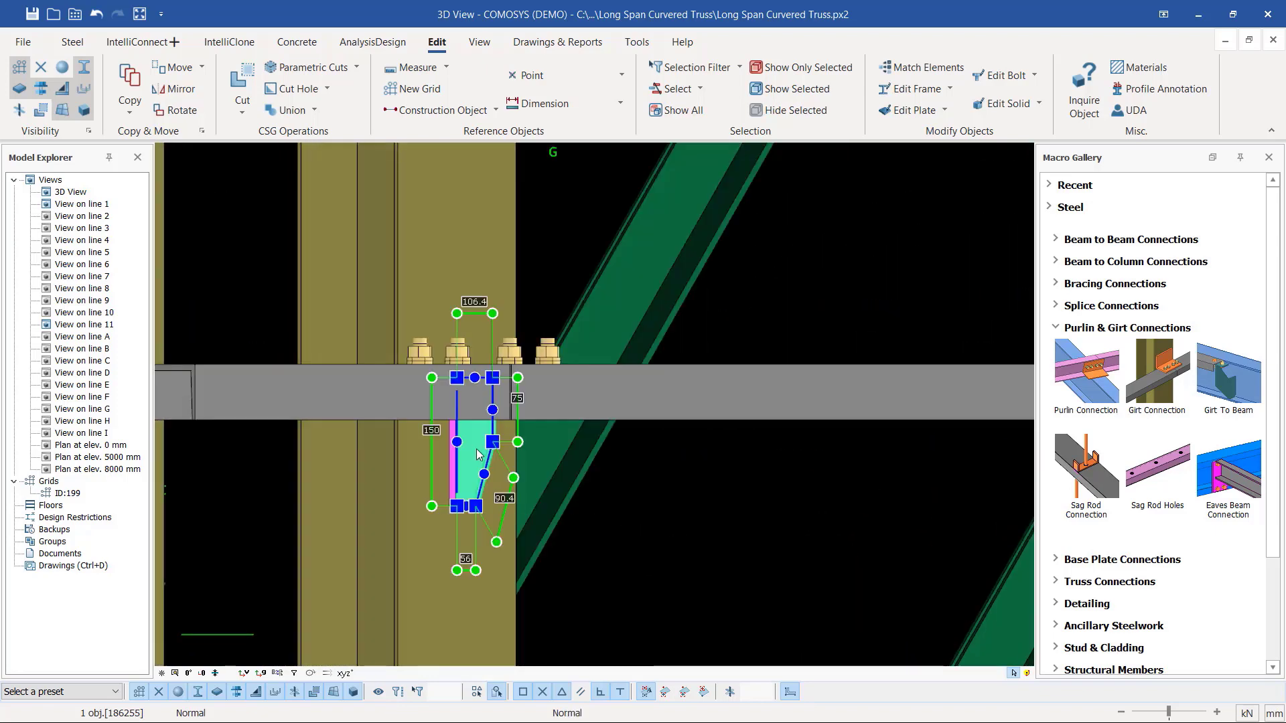
click(478, 454)
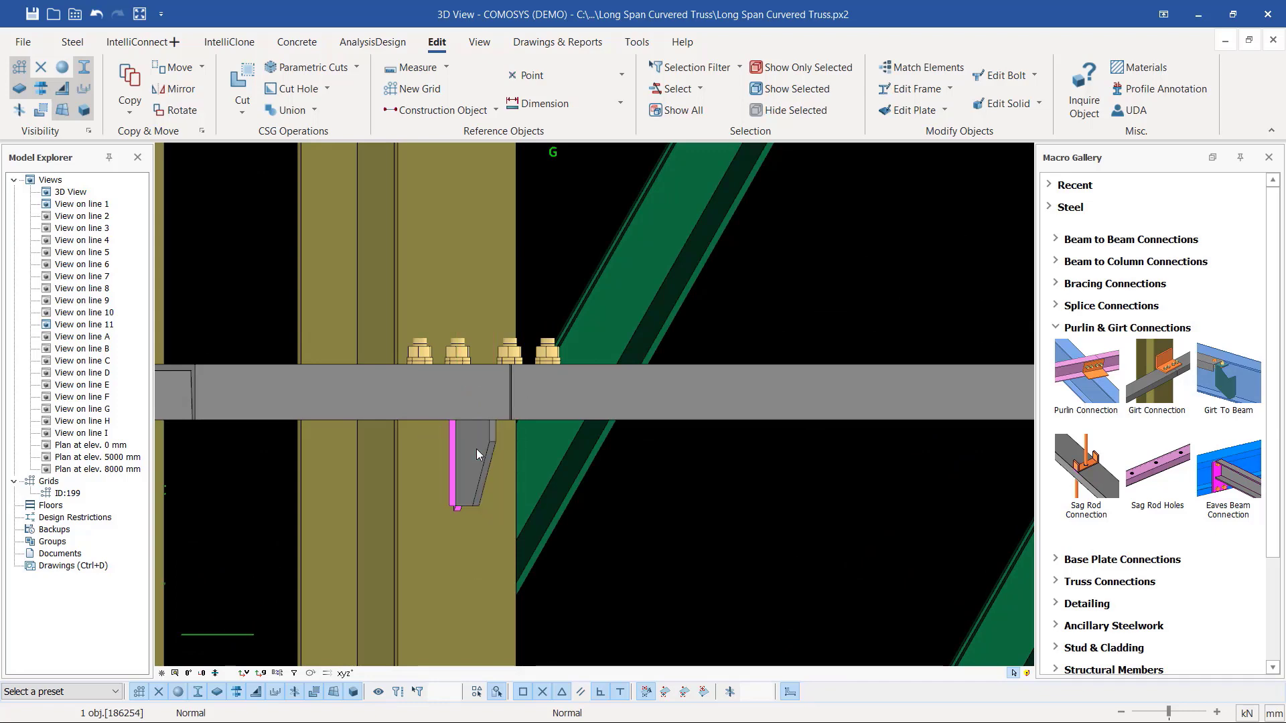
double_click(479, 454)
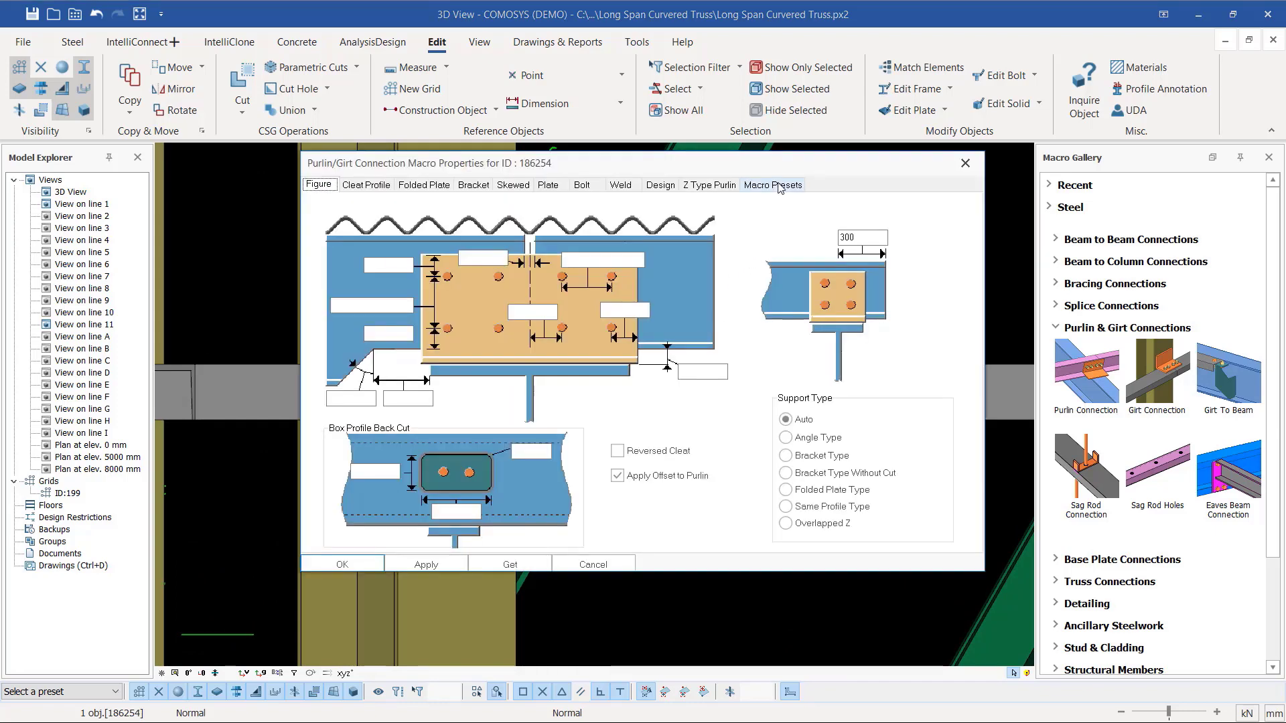
click(774, 185)
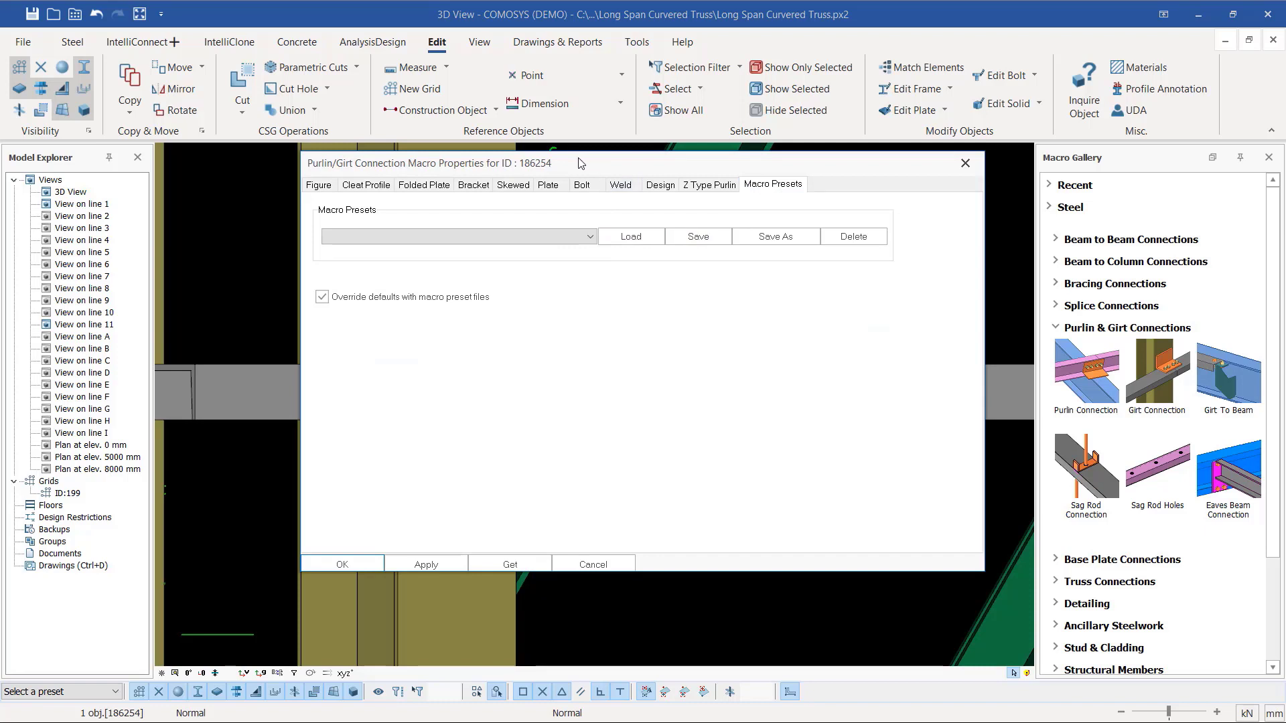
drag(580, 163, 917, 164)
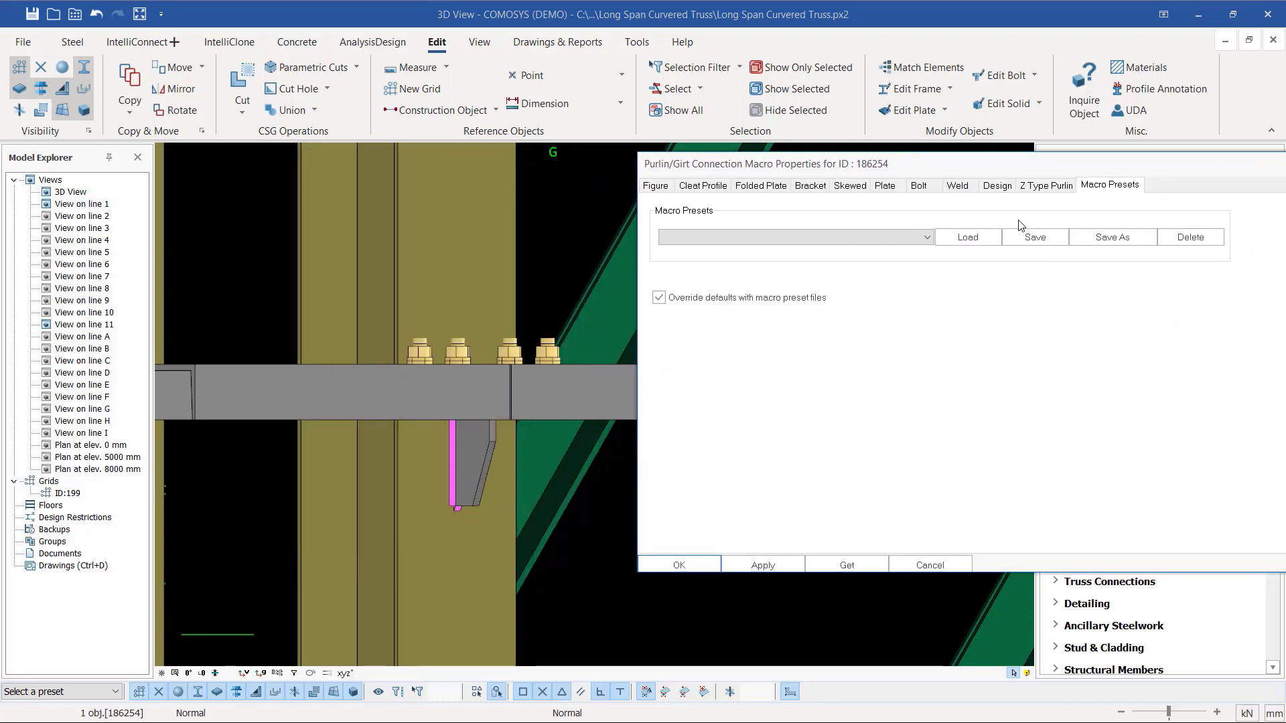
Step: Load the PurlinConnetionUNP120 preset and apply it to the girt connection
click(926, 238)
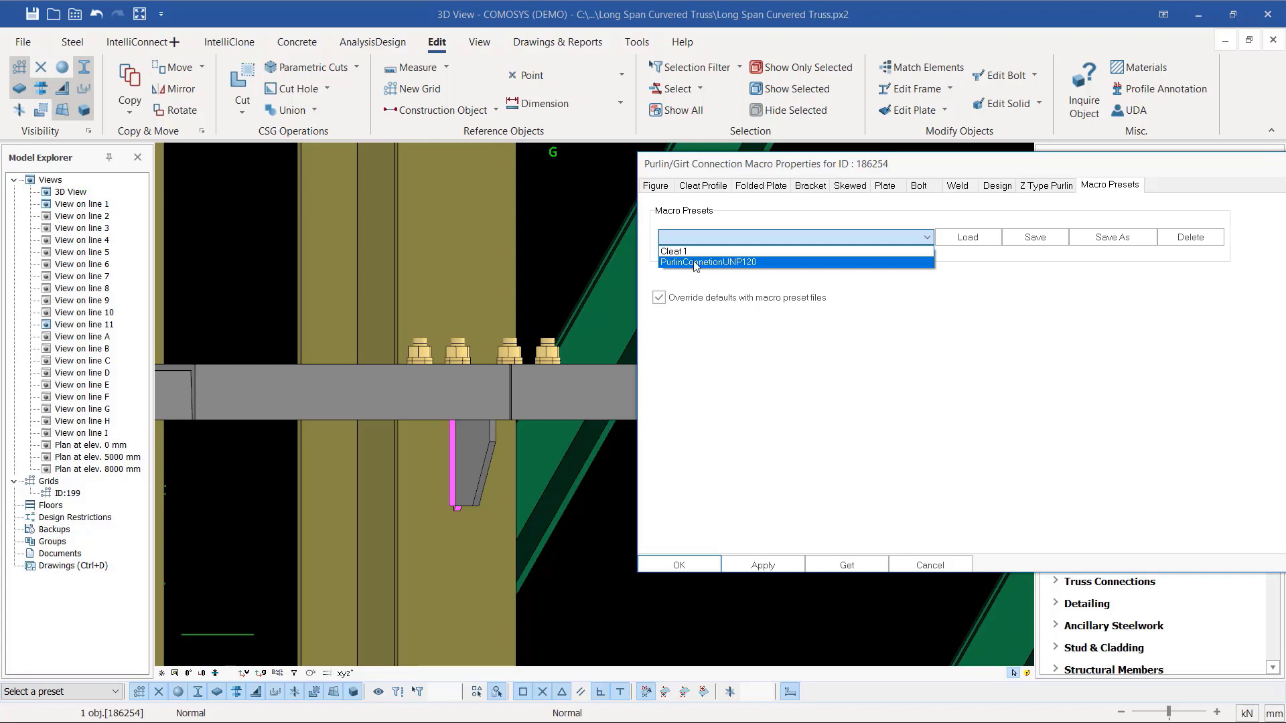
click(716, 262)
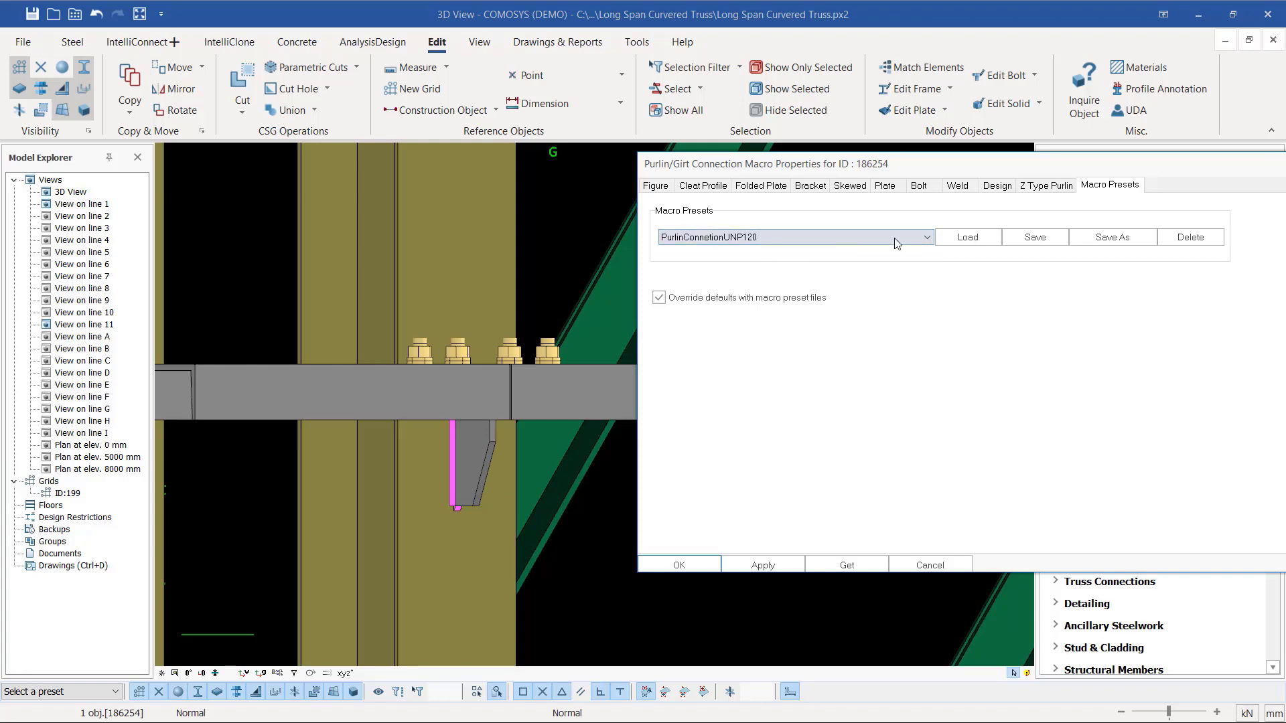
click(968, 238)
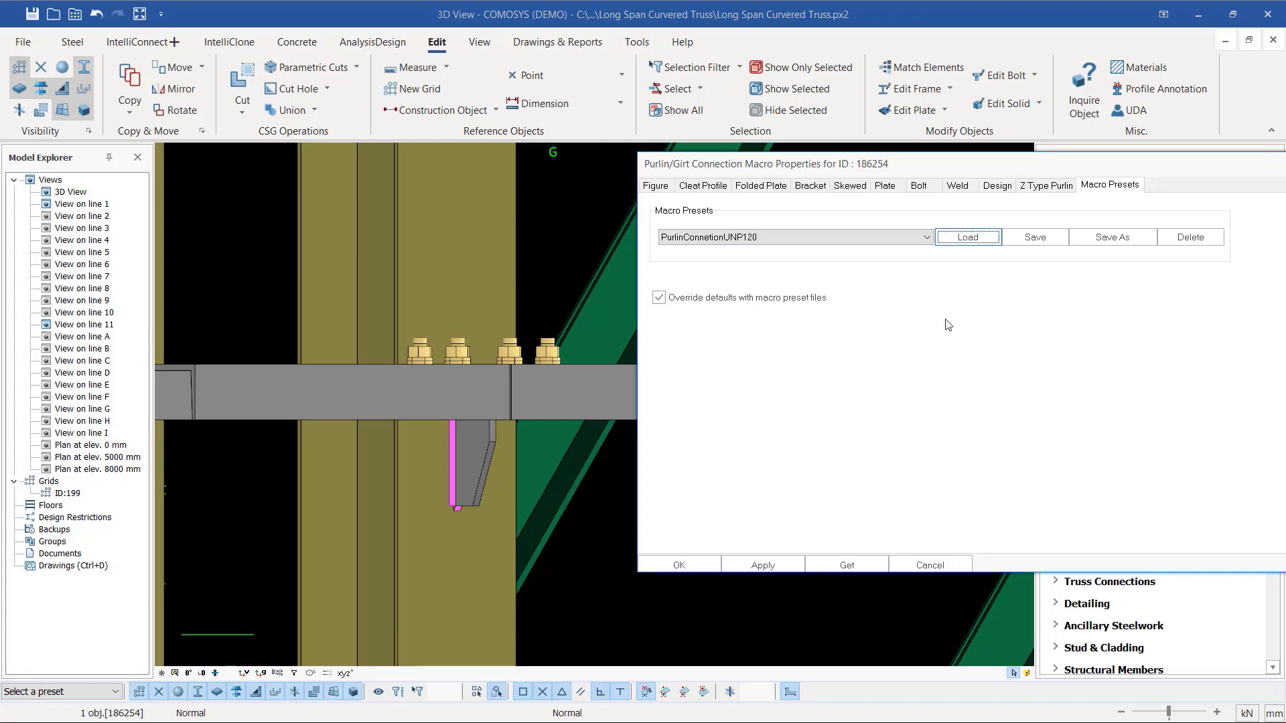
click(773, 566)
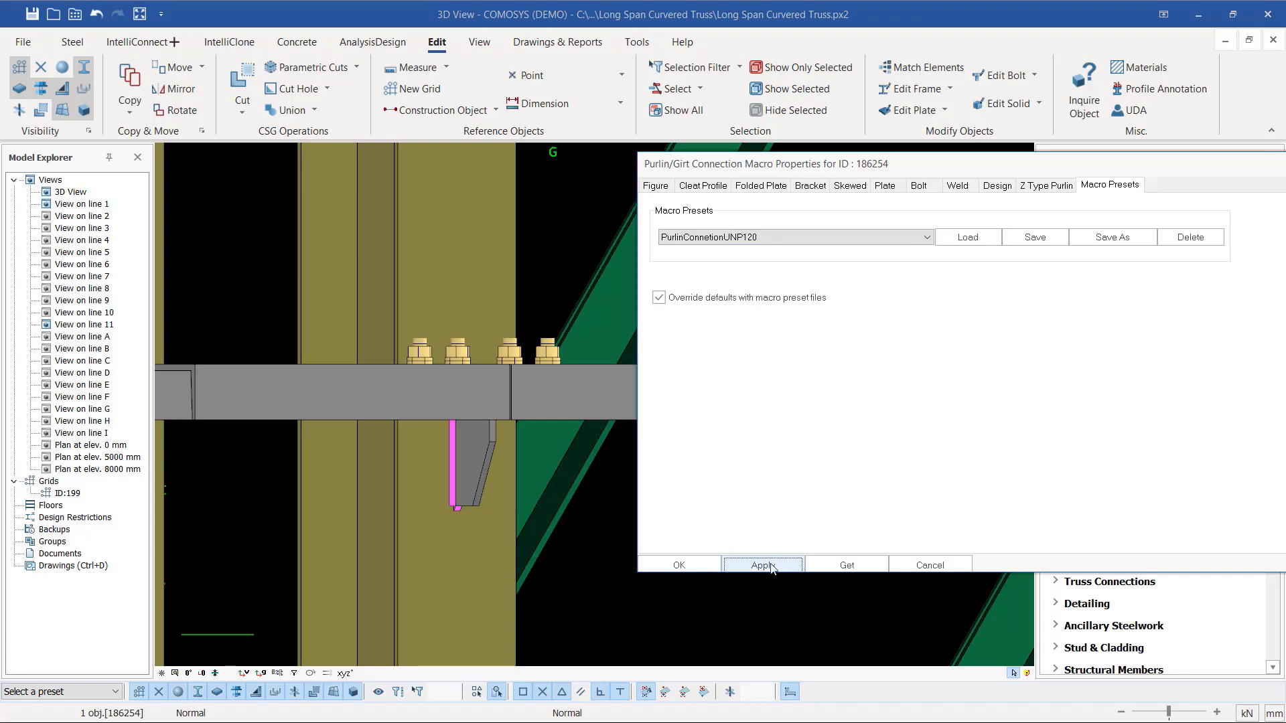
Step: Load the Cleat 1 preset, apply it to the girt connection, and check the bolted cleat in 3D
click(928, 239)
click(687, 252)
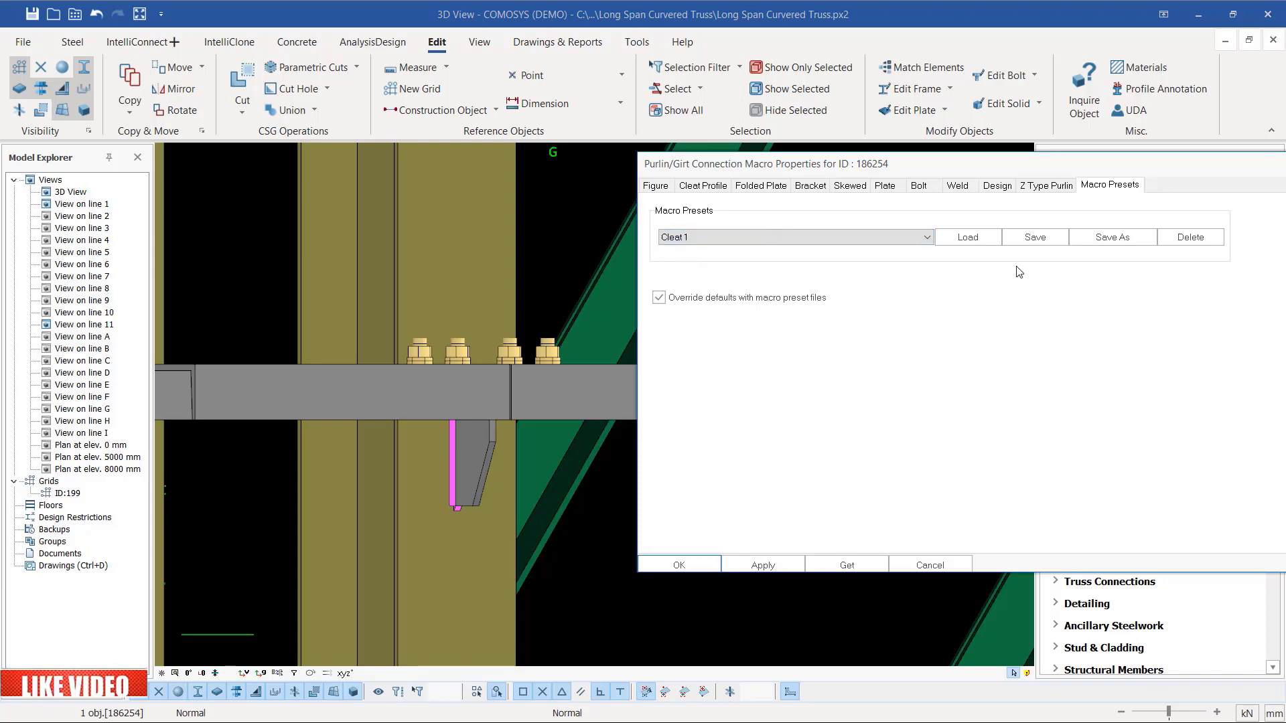
click(968, 238)
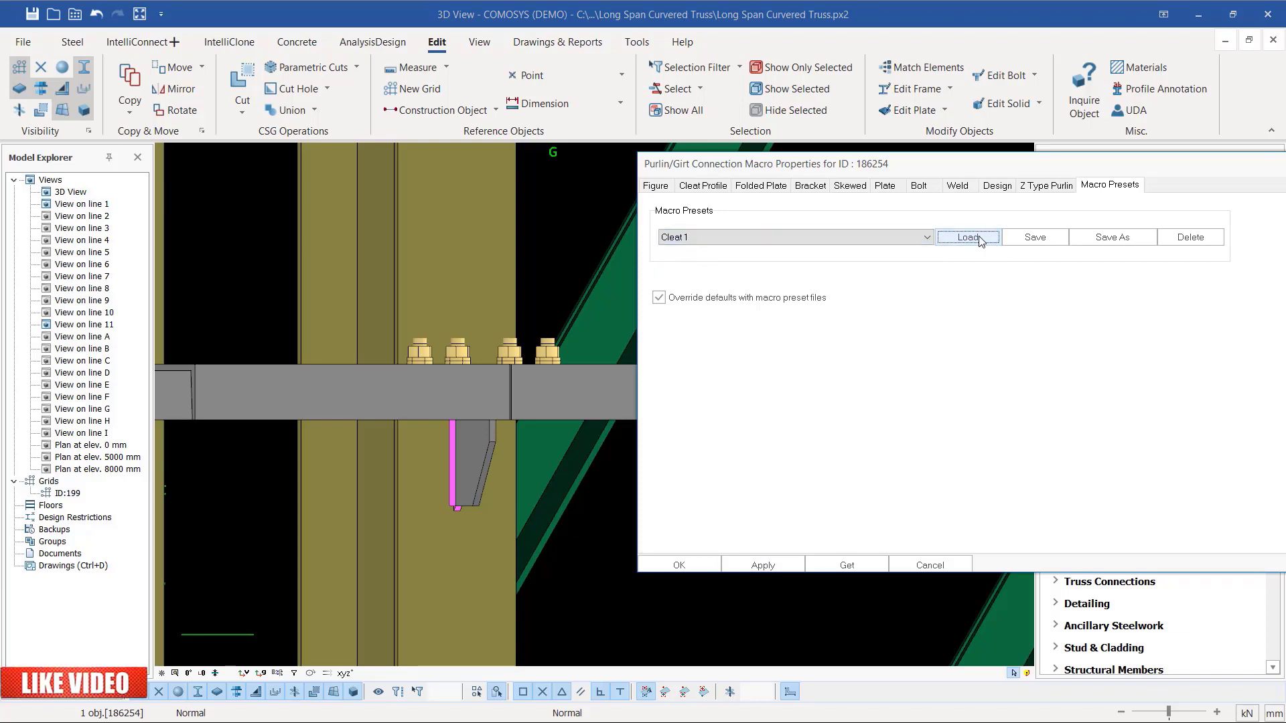
click(770, 565)
click(680, 565)
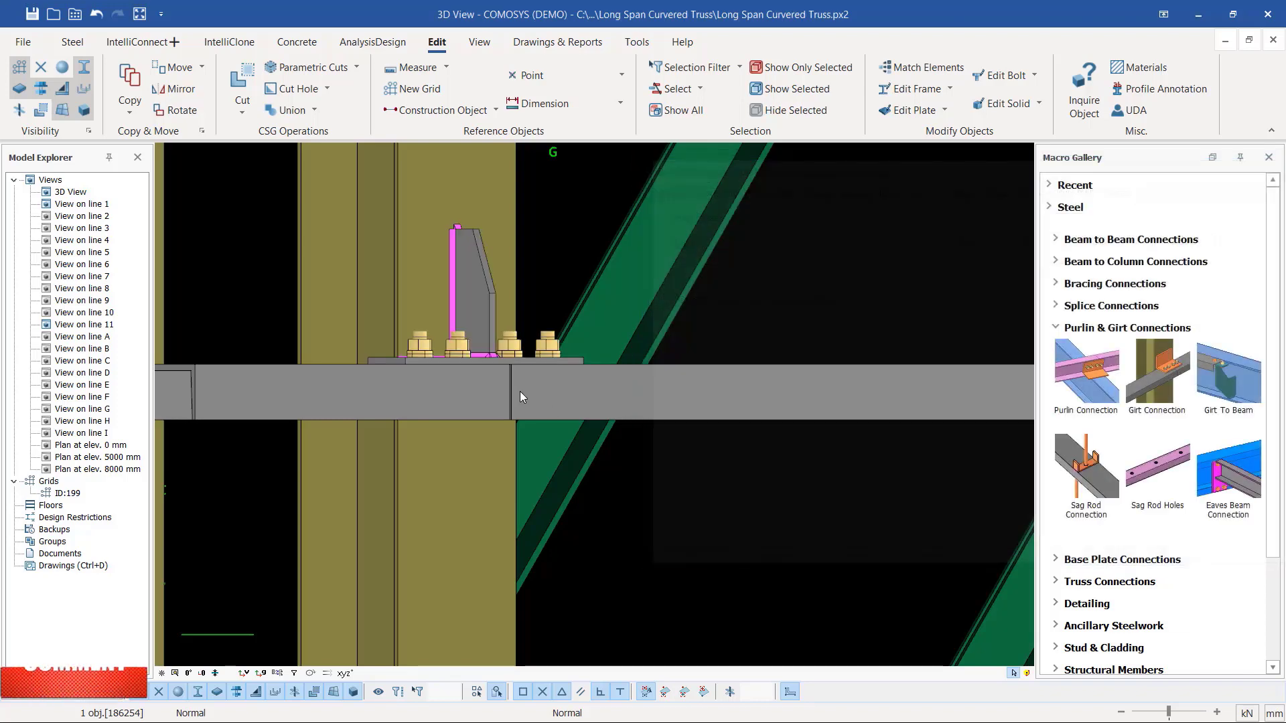
click(450, 342)
middle_drag(450, 341, 549, 375)
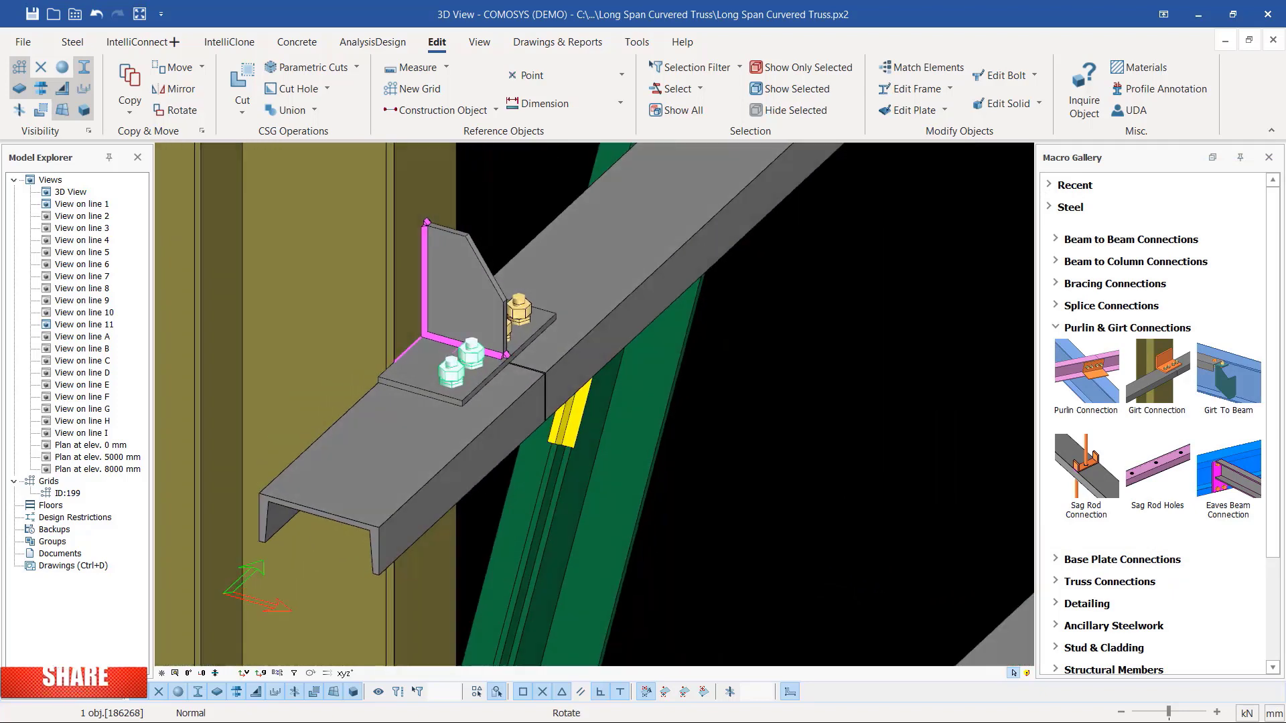
Step: Add a Girt Connection joining the adjacent end-wall corner column to the overhanging end of the second-row girt
middle_drag(697, 402, 637, 406)
scroll(637, 406, down, 3)
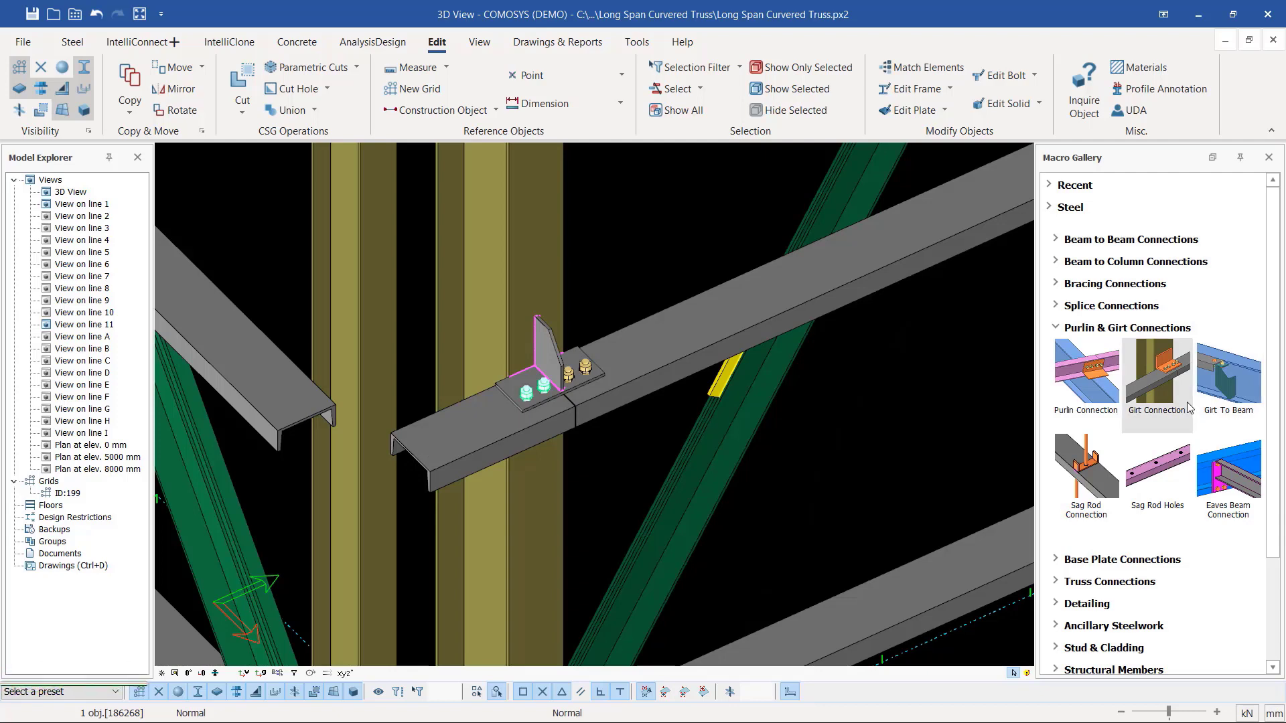
click(1168, 385)
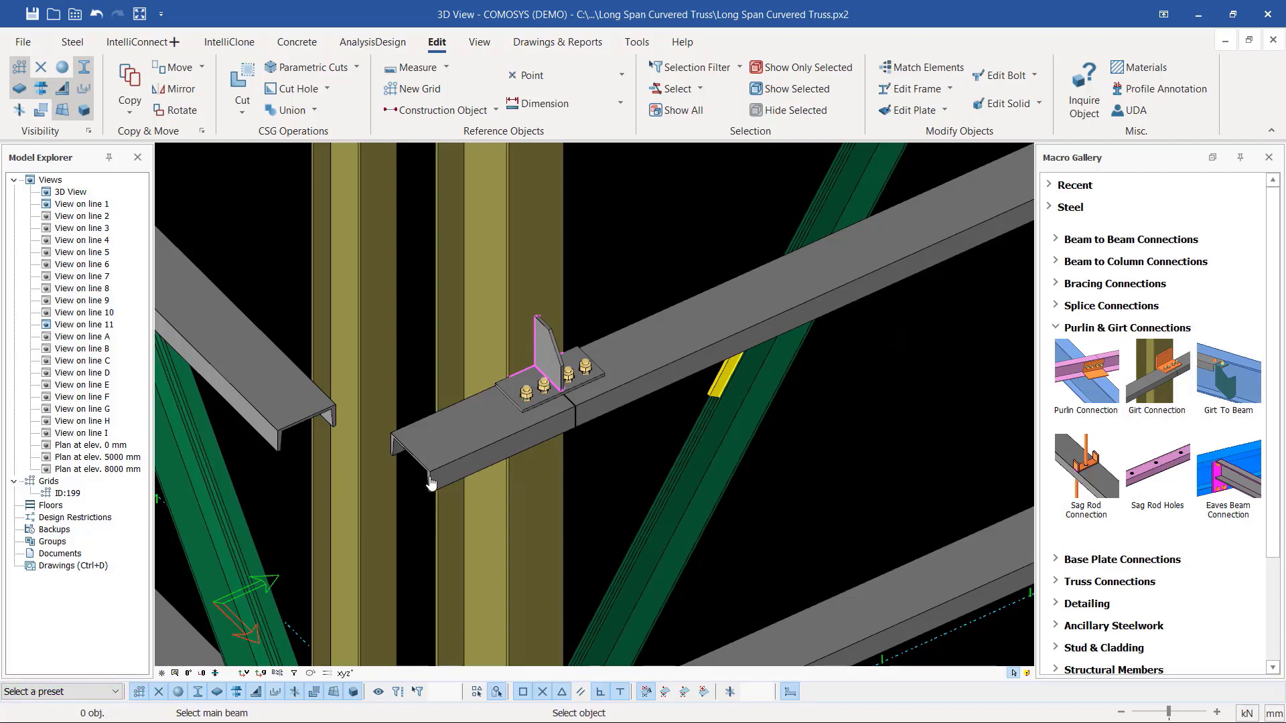
scroll(380, 466, up, 2)
click(372, 432)
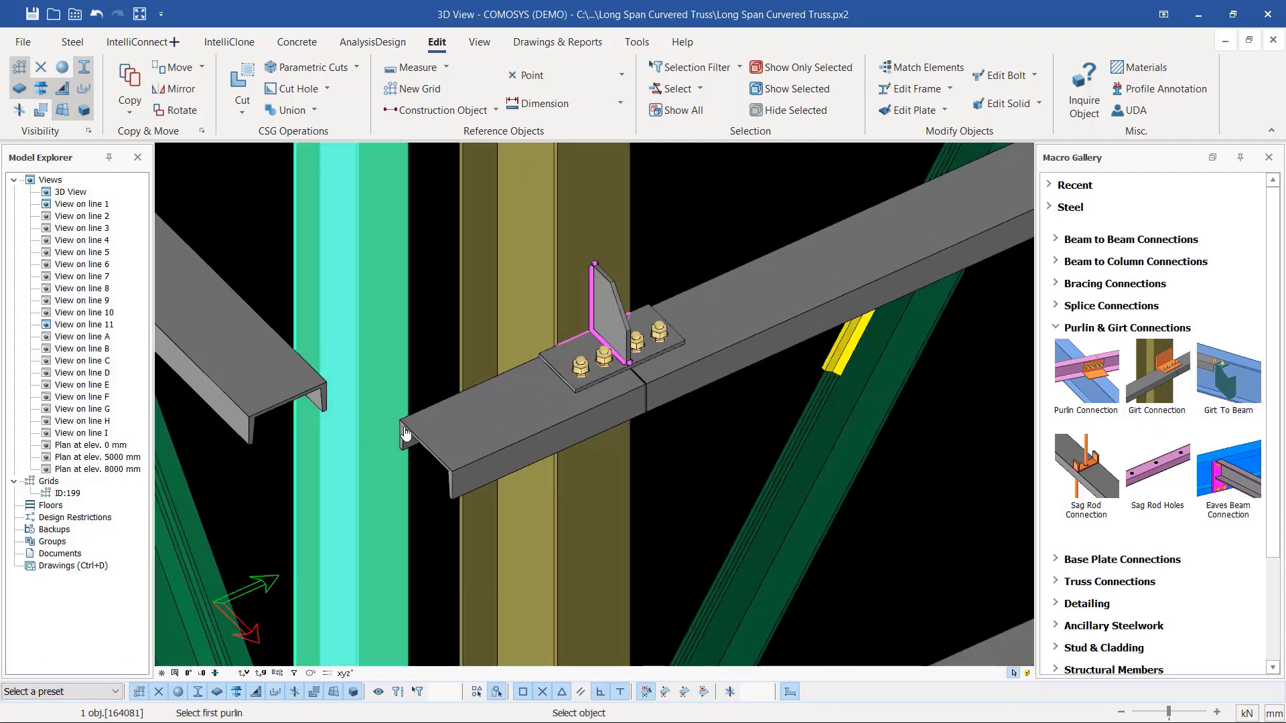
click(420, 430)
click(730, 267)
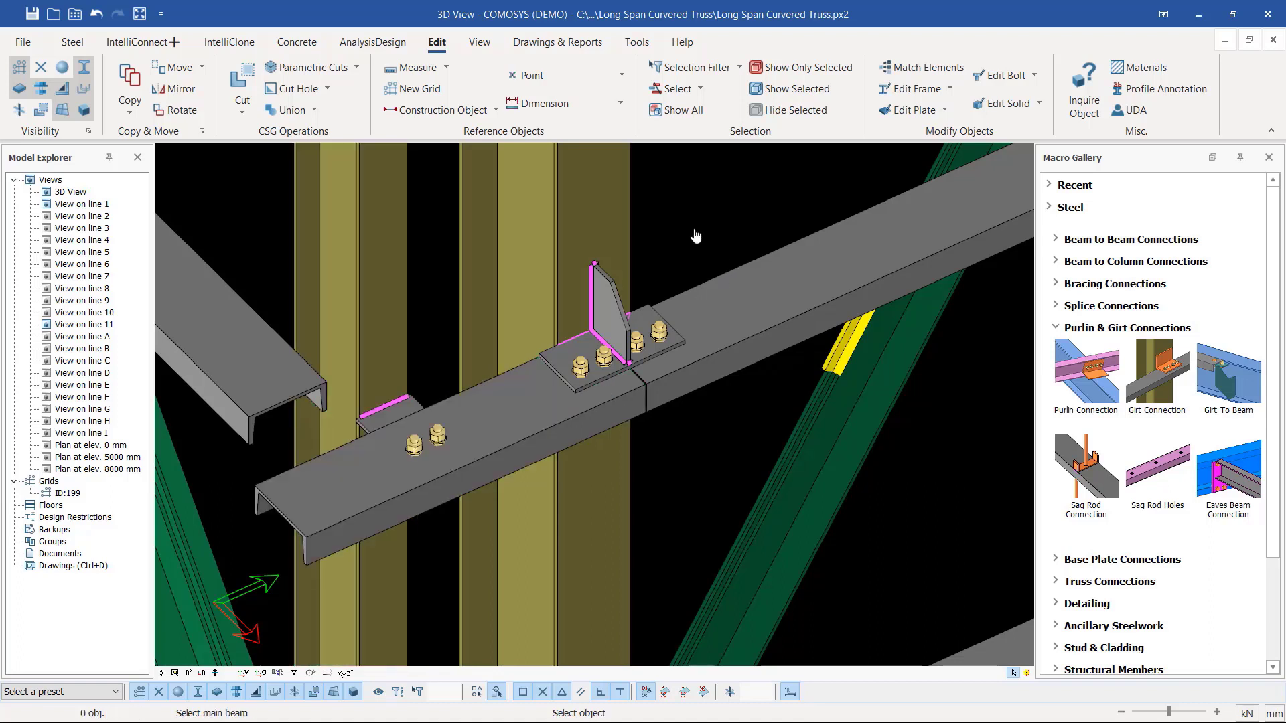
key(Escape)
Step: Open the new girt connection's macro properties from its cleat plate, keeping the bolts in view
scroll(432, 437, up, 2)
click(442, 439)
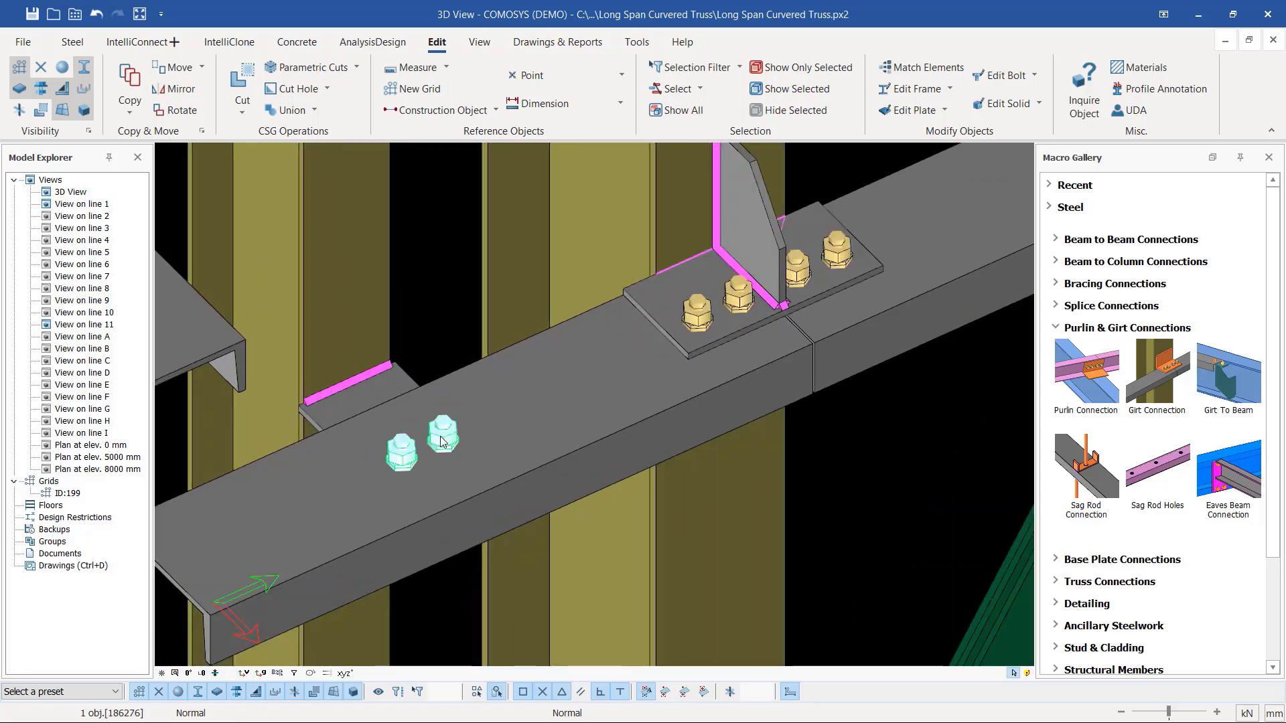
click(405, 377)
key(Escape)
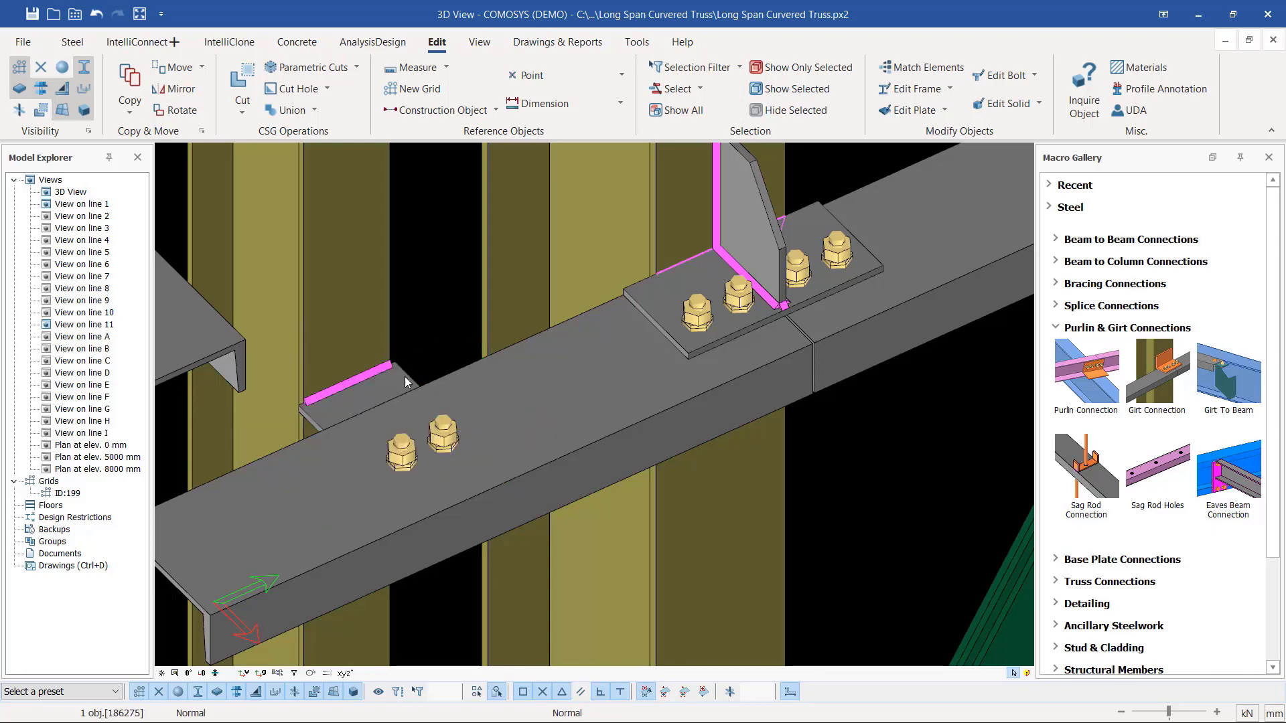
double_click(405, 377)
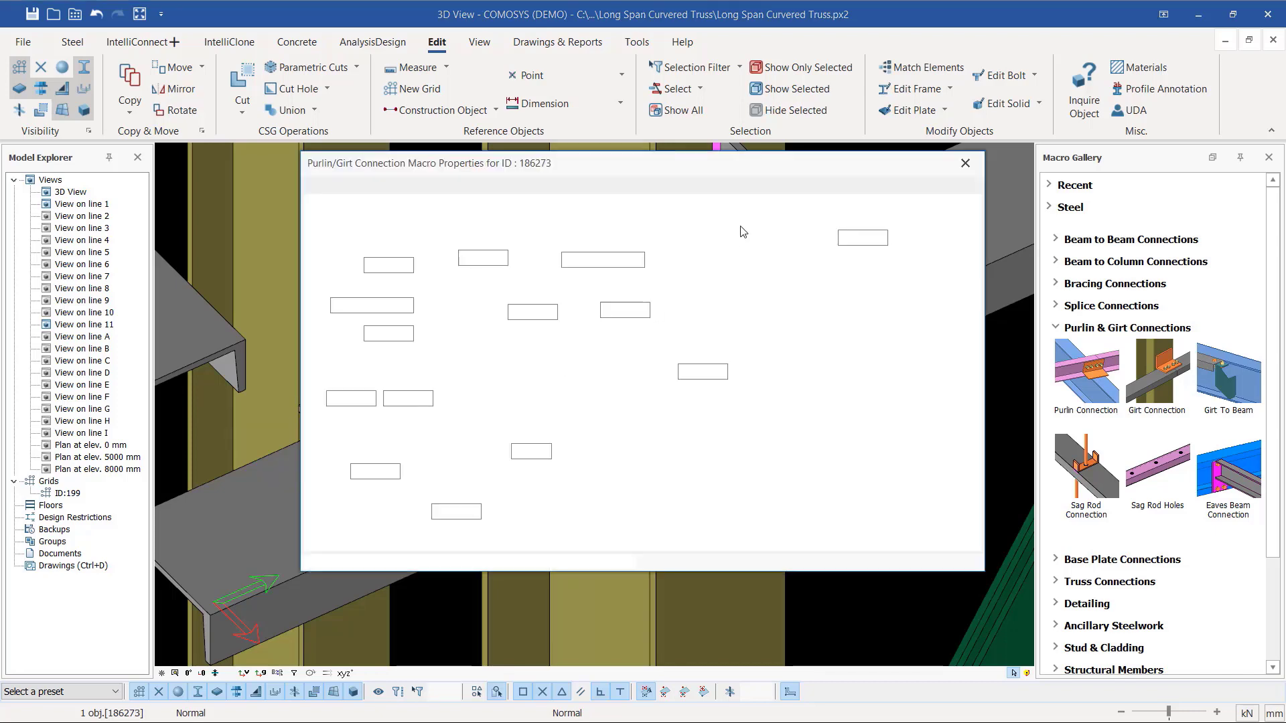
drag(770, 170, 963, 159)
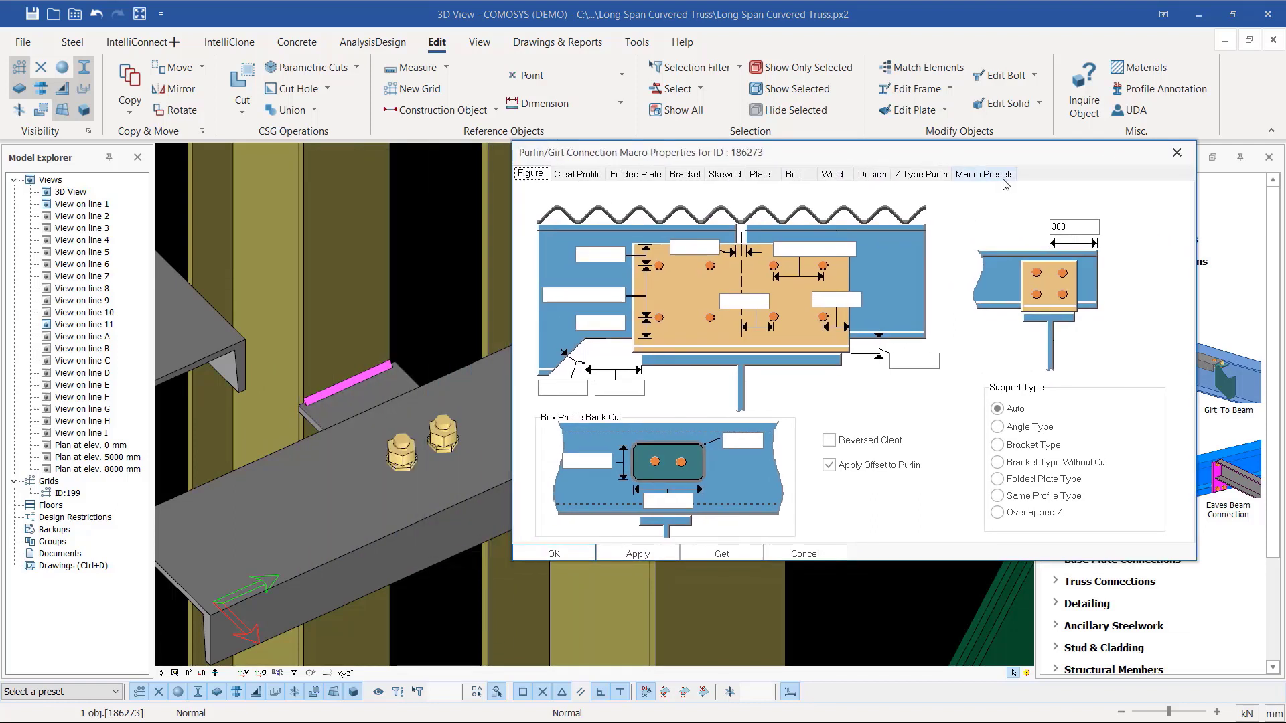
Step: Load the Cleat 1 macro preset, apply it to the overhanging girt's connection, and check the resulting cleat in 3D
click(1003, 178)
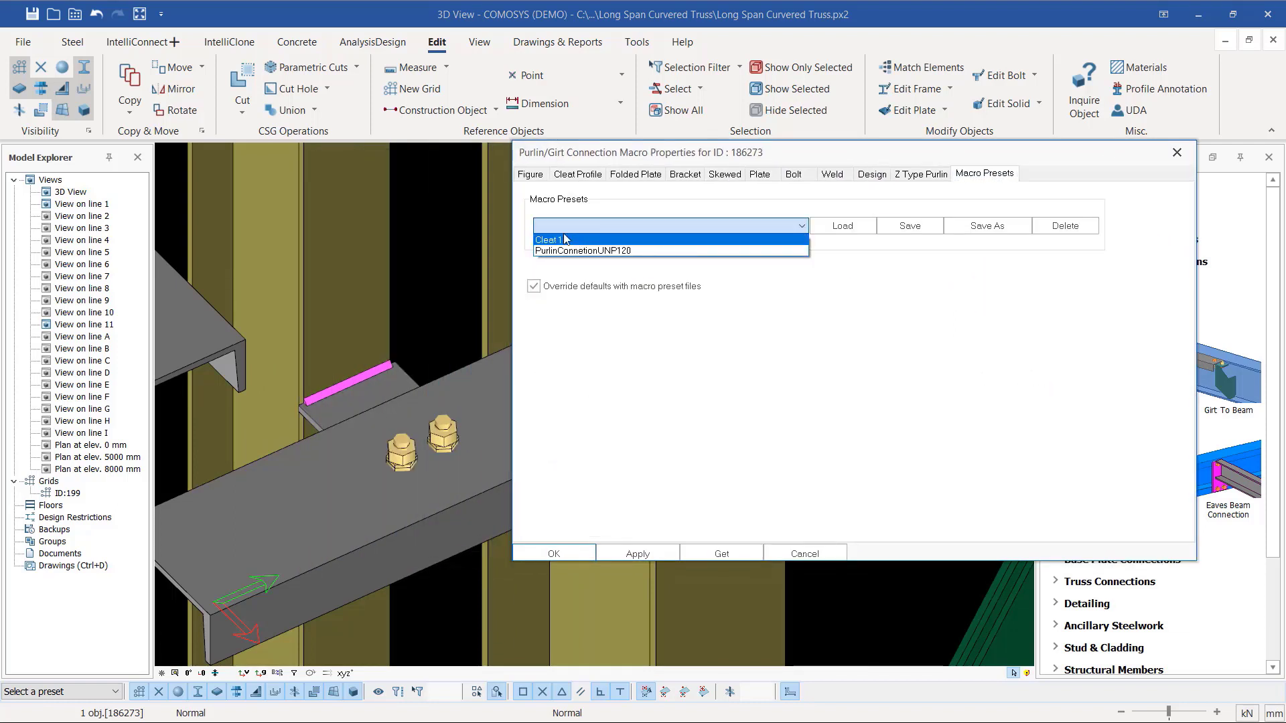
click(559, 241)
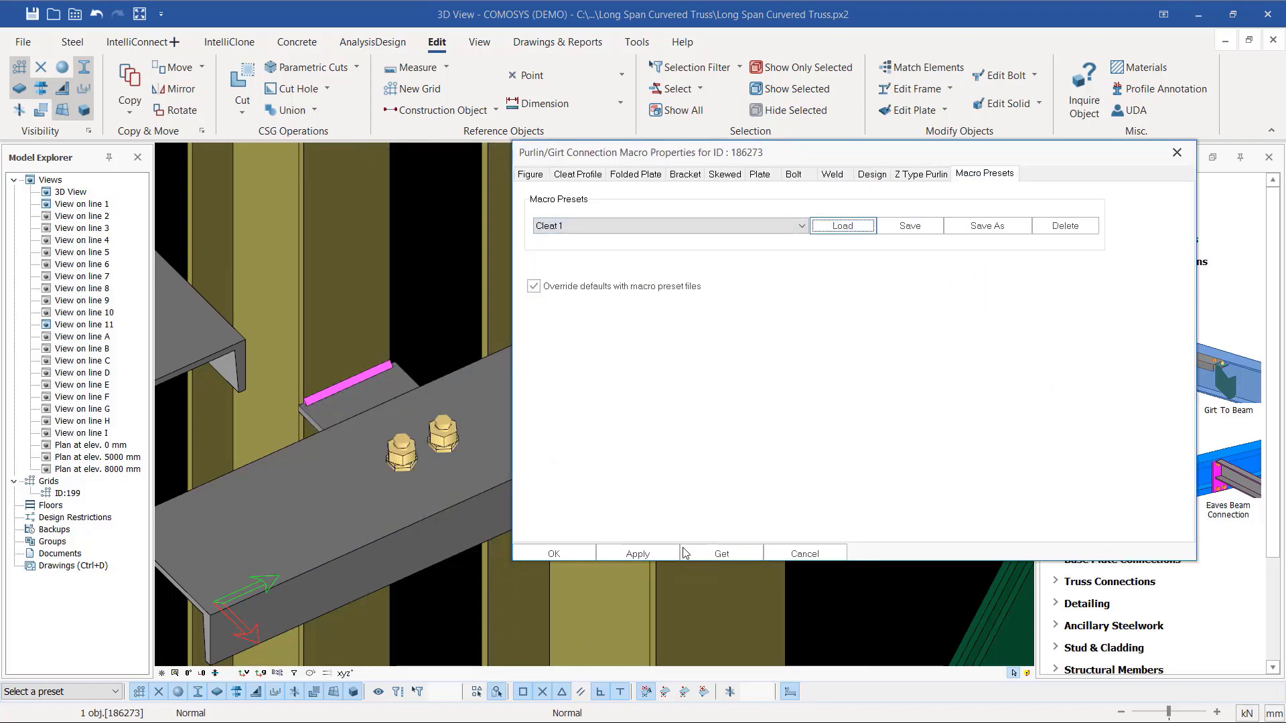
click(642, 555)
click(558, 552)
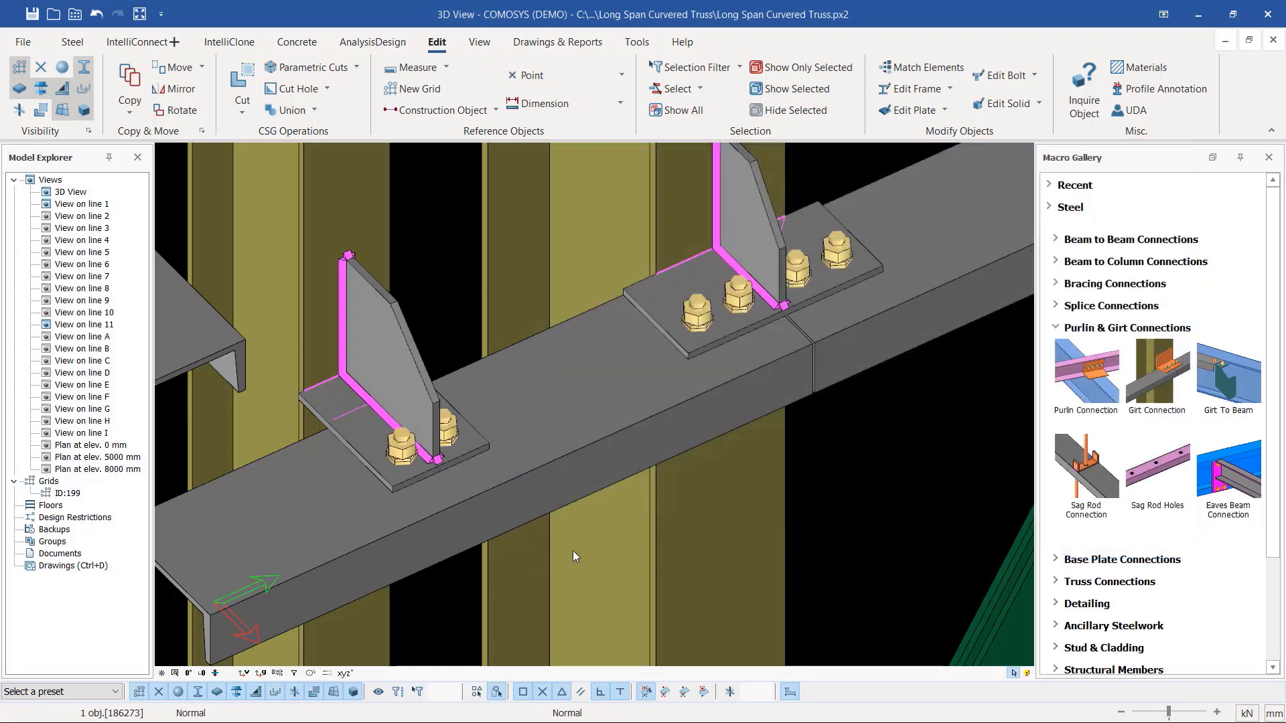
scroll(610, 463, down, 5)
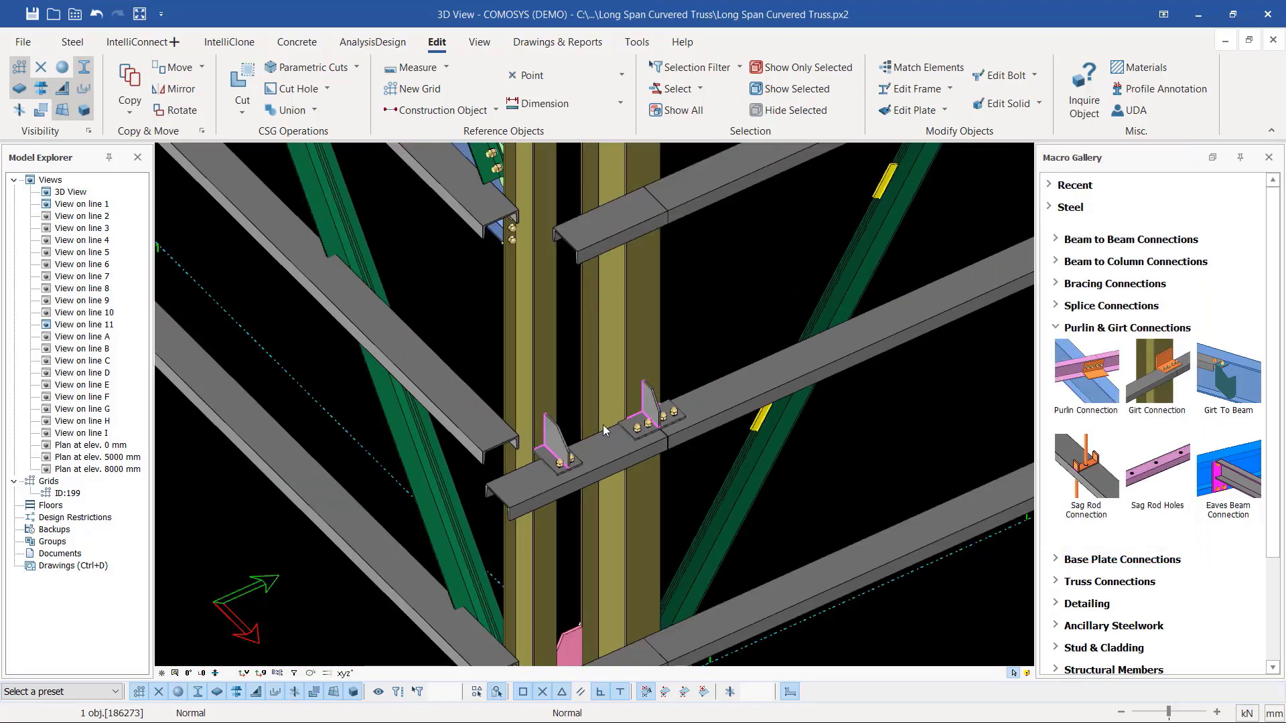
scroll(568, 461, up, 5)
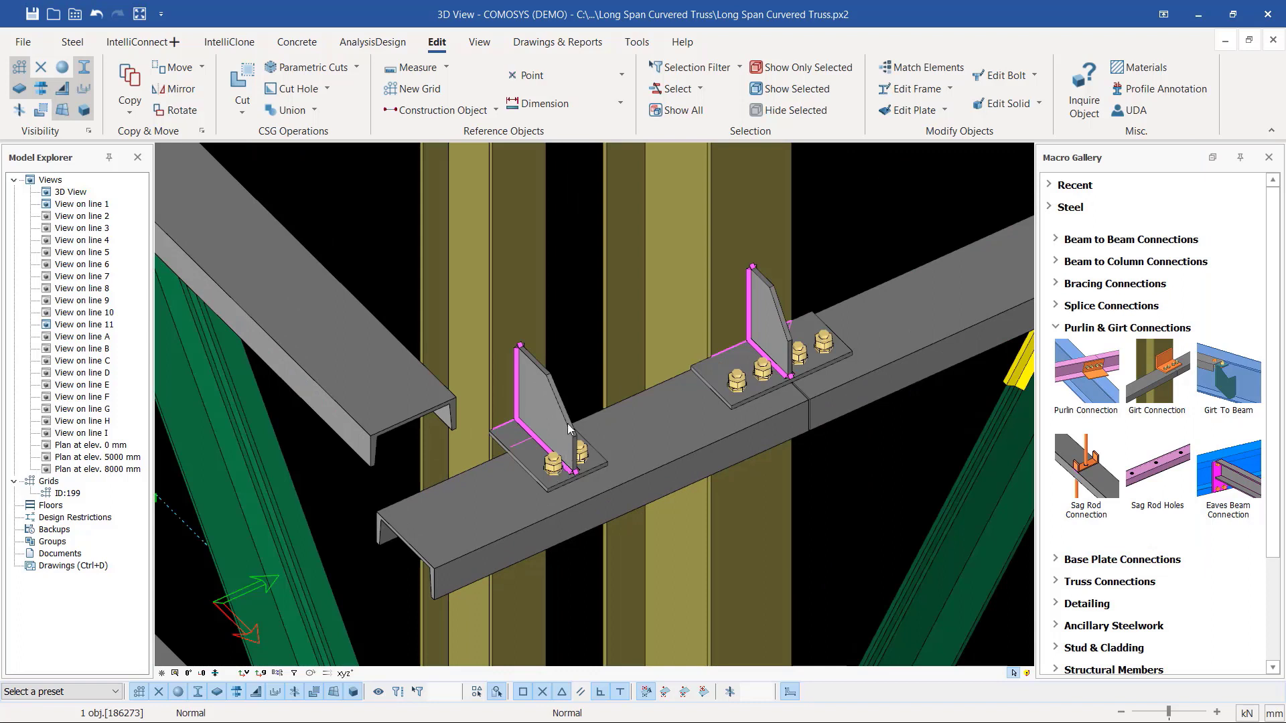
drag(561, 335, 509, 505)
Step: Add a Girt Connection joining the same end-wall corner column to the perpendicular wall's second-row girt, and inspect the girt overlap
click(1157, 375)
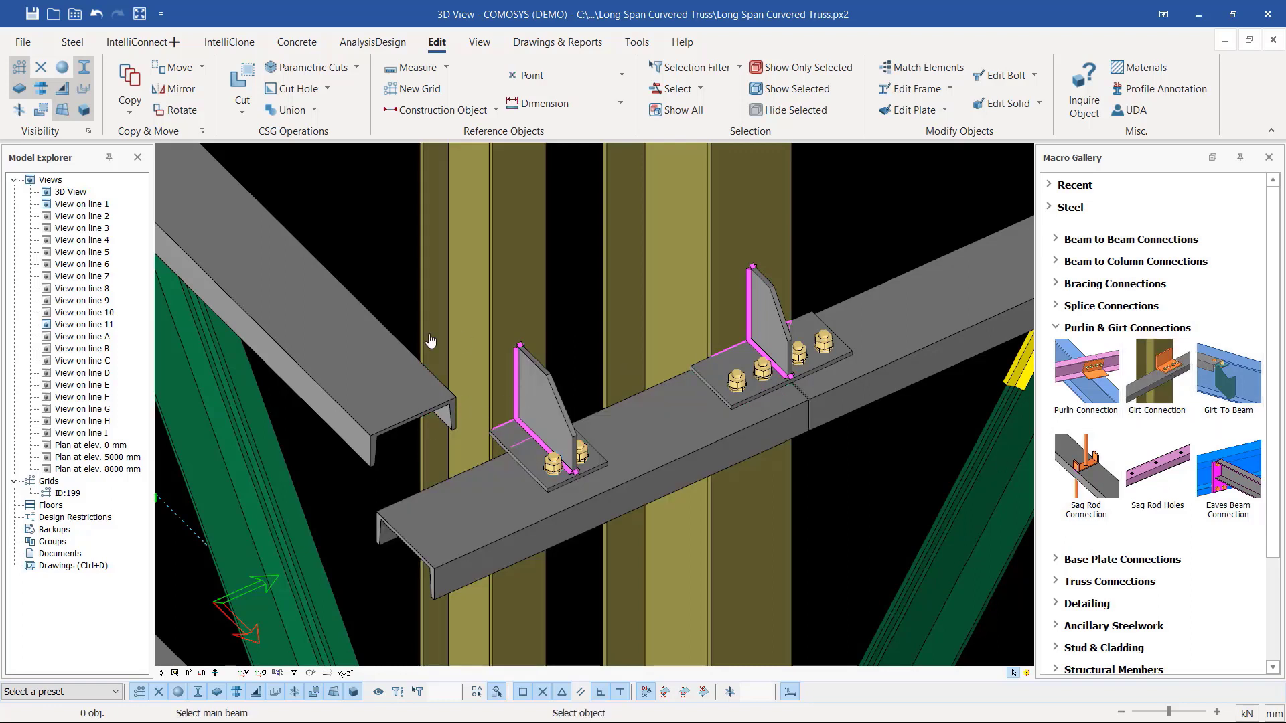
click(471, 322)
click(375, 368)
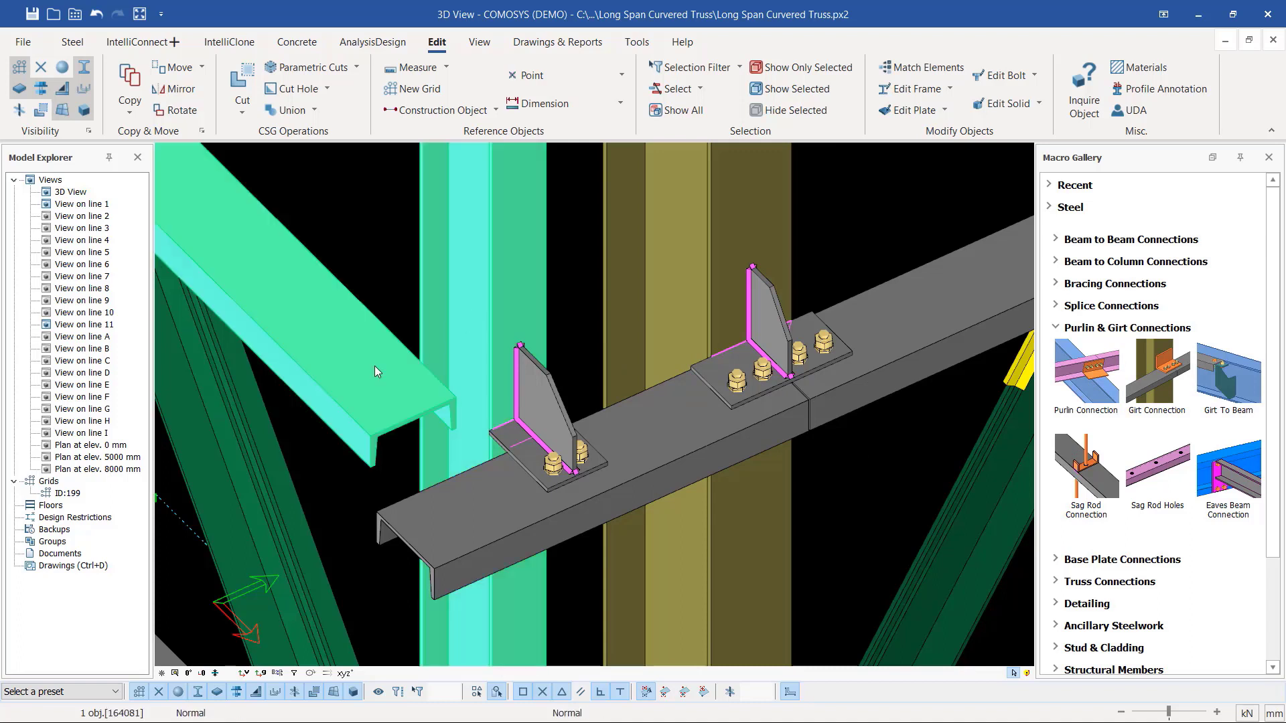
right_click(376, 268)
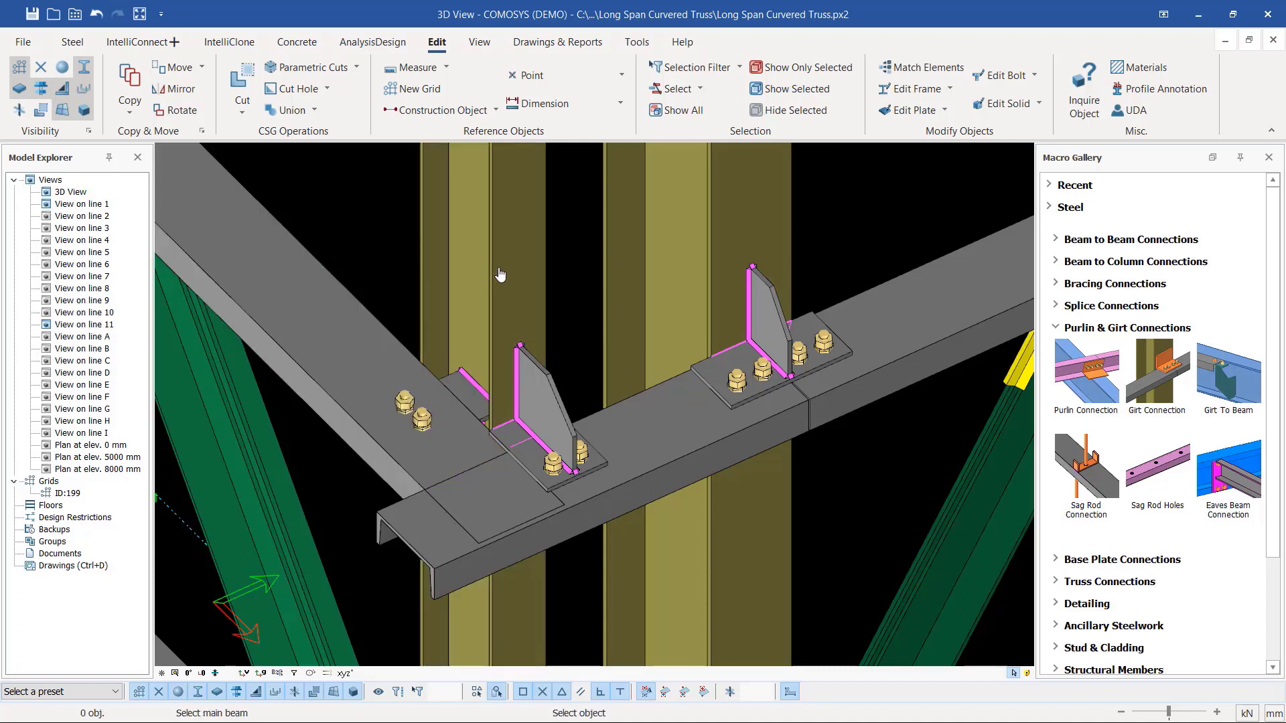
key(Escape)
click(512, 474)
mouse_move(505, 479)
middle_down()
mouse_move(603, 469)
mouse_move(516, 477)
middle_up()
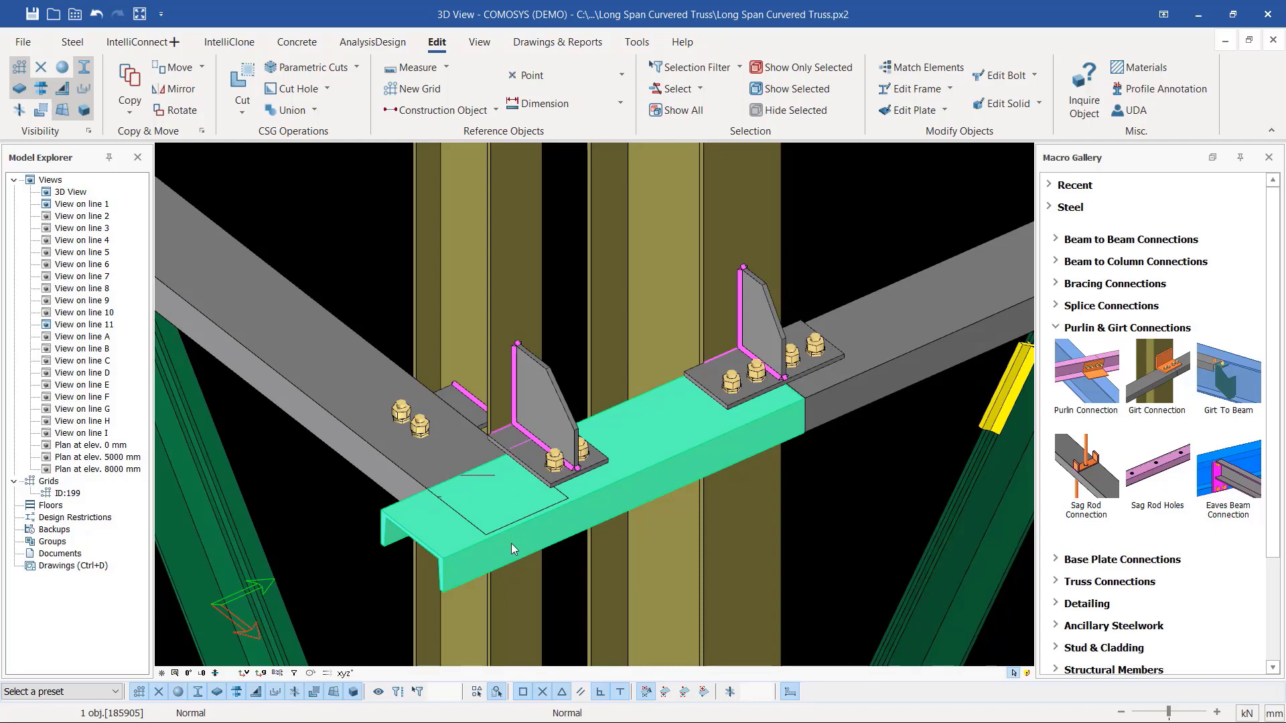
scroll(525, 480, up, 1)
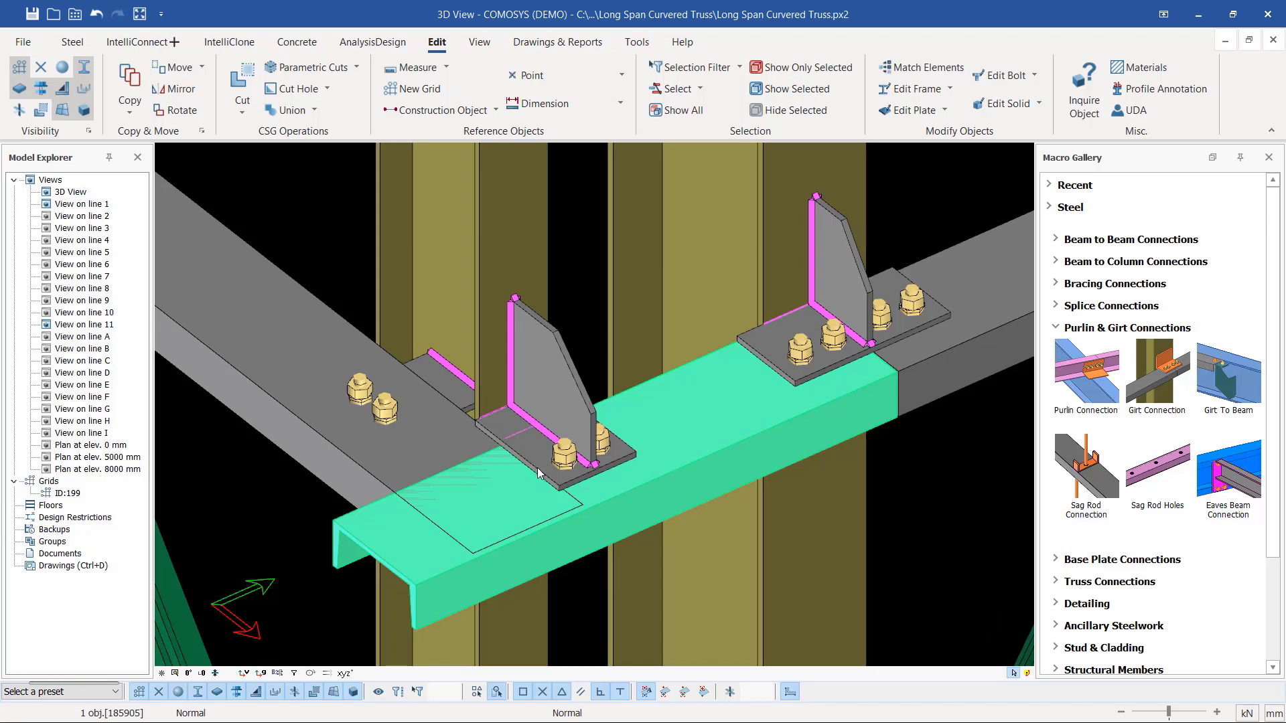
Step: Open the perpendicular girt connection's macro properties from its cleat plate, bring up the macro presets, and keep the joint visible
double_click(441, 379)
click(347, 118)
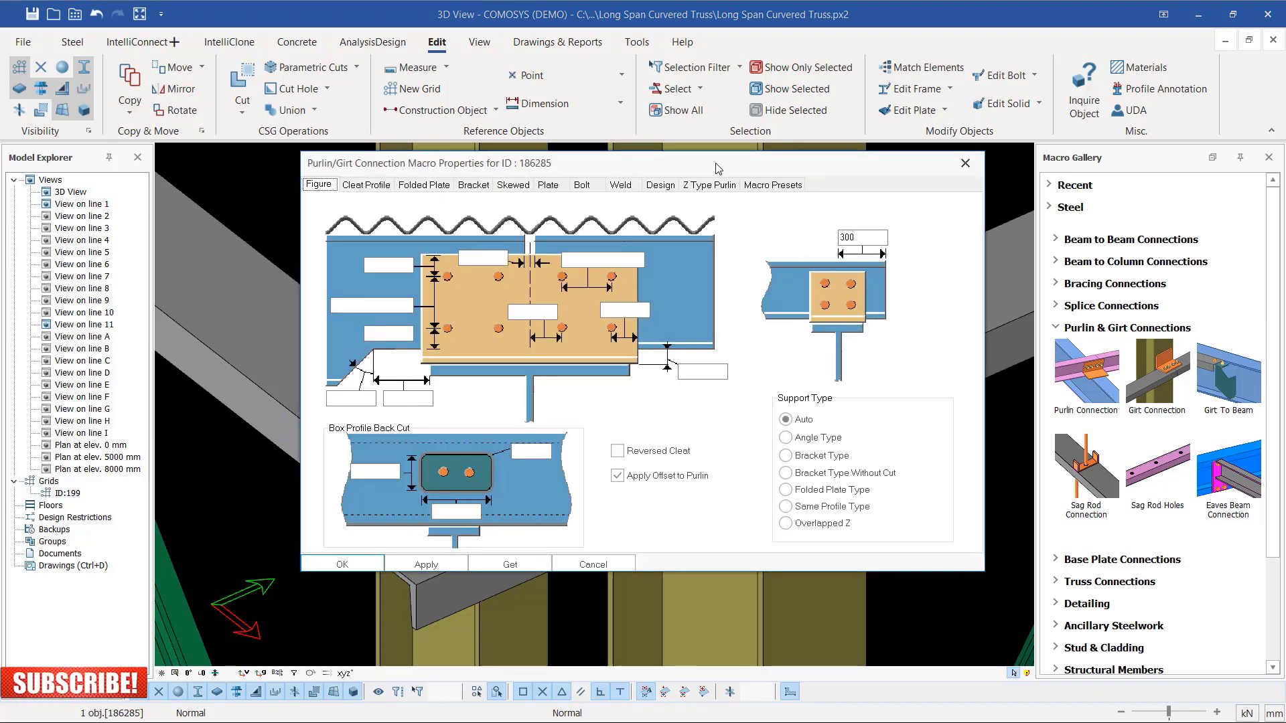
drag(757, 168, 973, 172)
click(1001, 196)
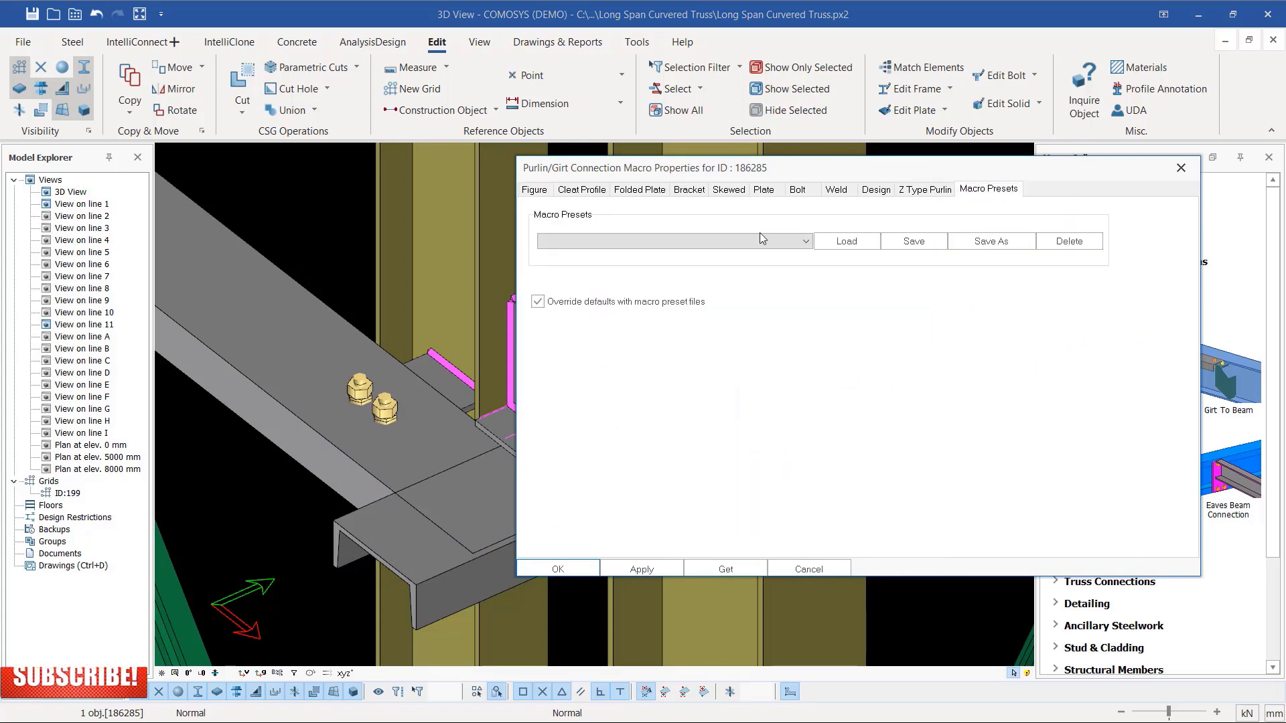
Step: Load the Cleat 1 macro preset, apply it to the perpendicular girt's connection, and check all three cleats at the corner
click(750, 241)
click(573, 257)
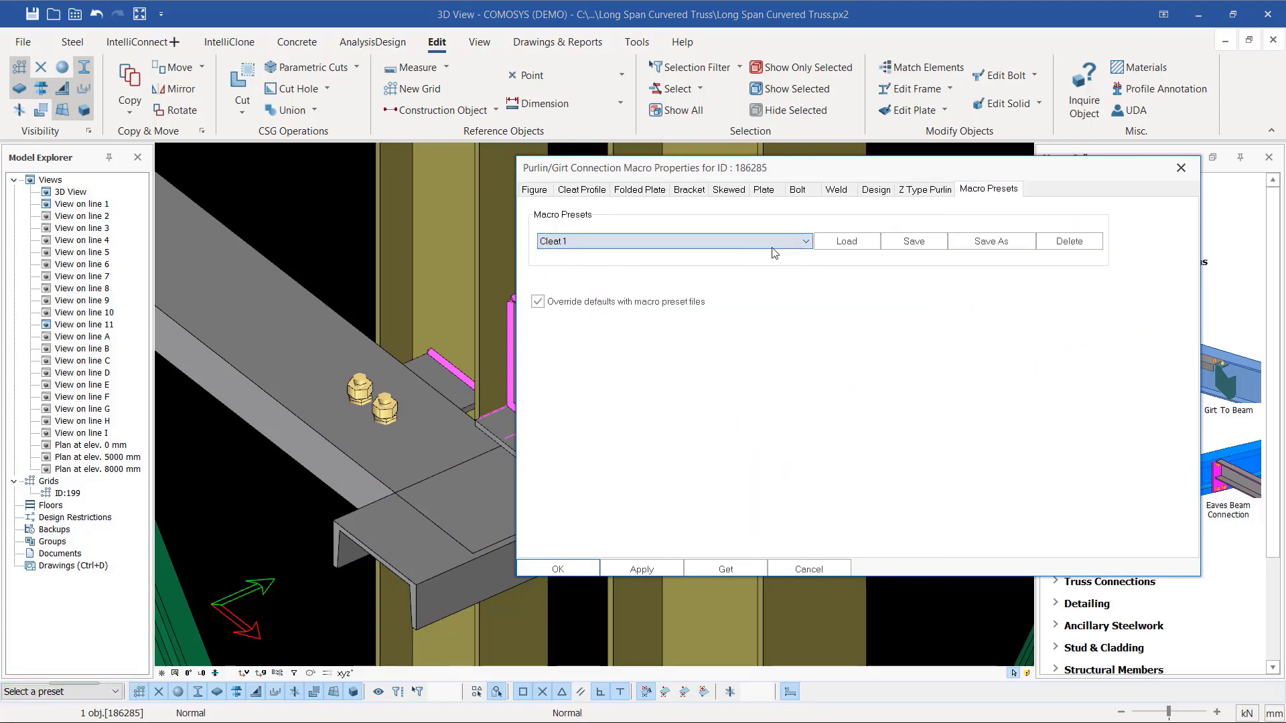
click(846, 242)
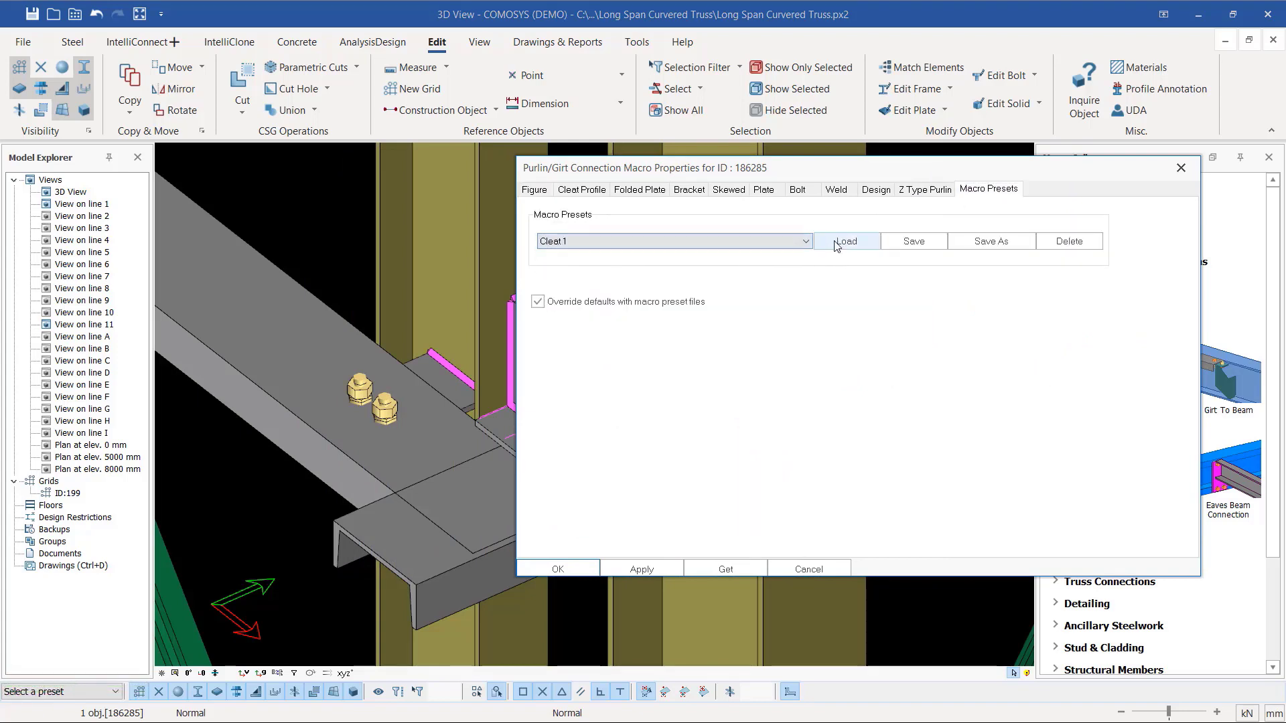
click(642, 569)
click(558, 568)
scroll(502, 495, down, 5)
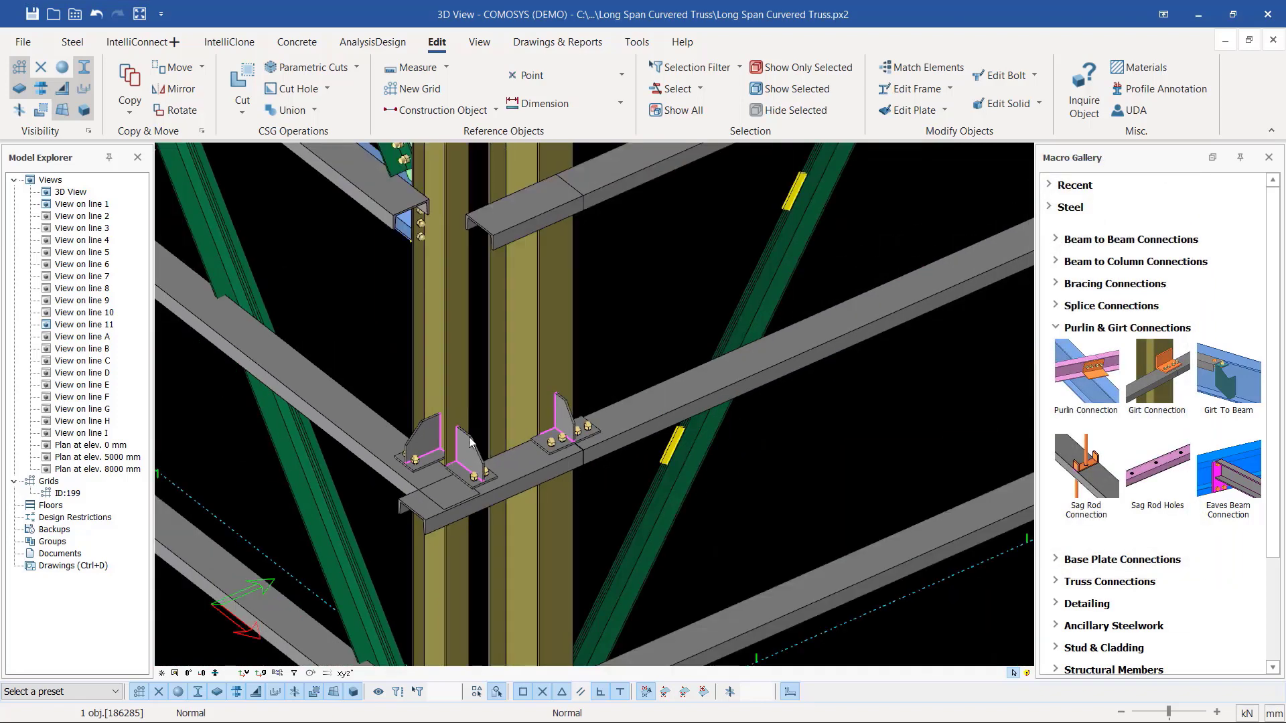
scroll(518, 472, up, 5)
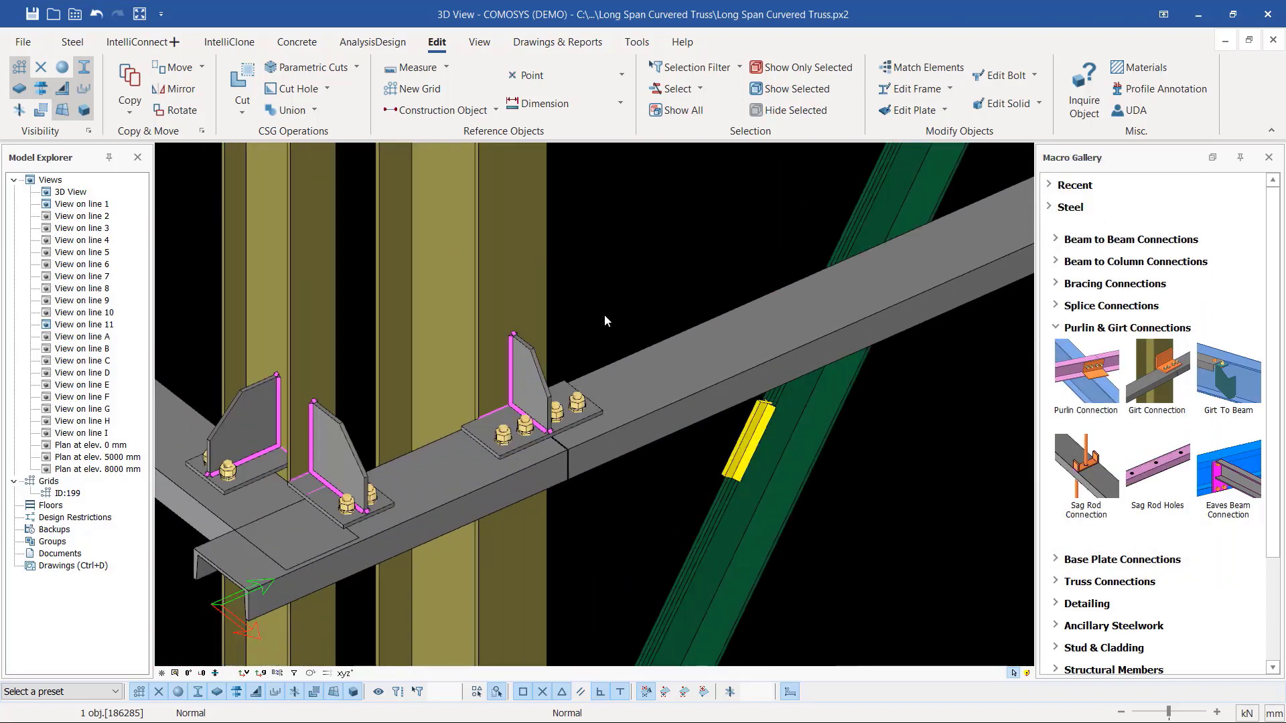
Step: Examine the girt-to-column joints along both walls to find those similar to the detailed corner connections
drag(615, 288, 443, 551)
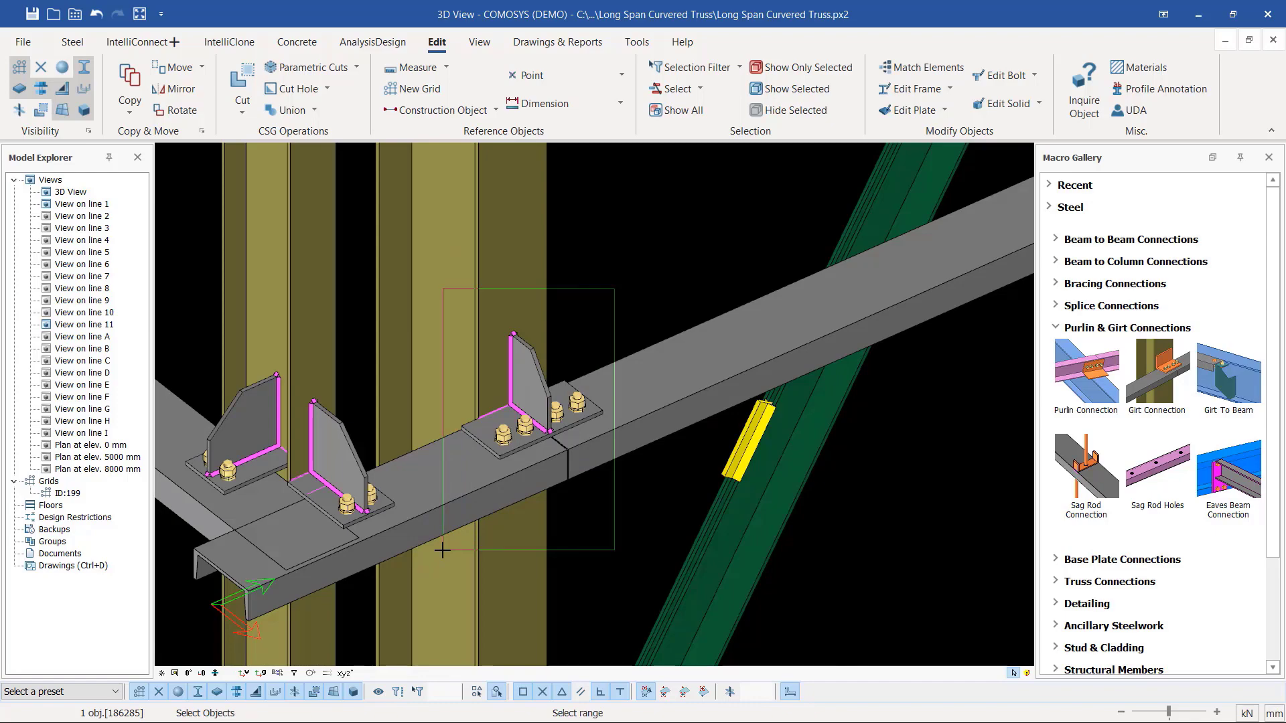
drag(442, 551, 442, 550)
scroll(677, 267, down, 6)
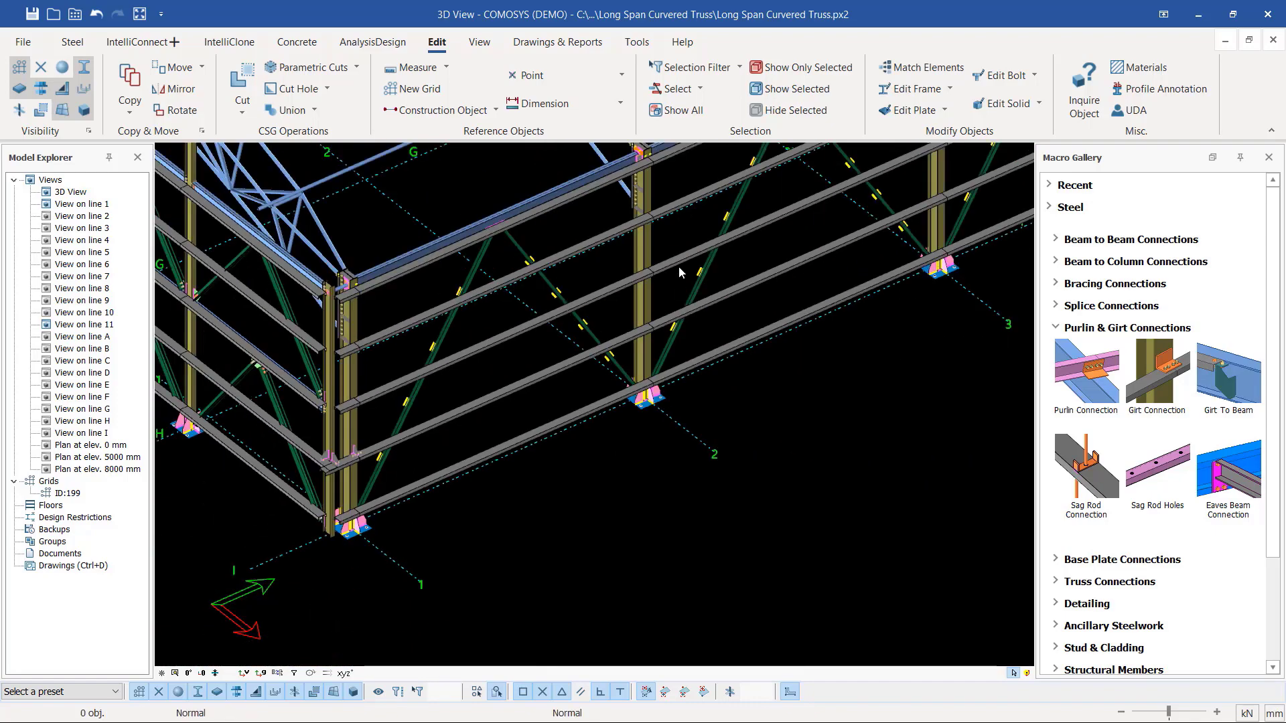
scroll(625, 269, up, 3)
scroll(346, 509, down, 4)
scroll(347, 505, up, 2)
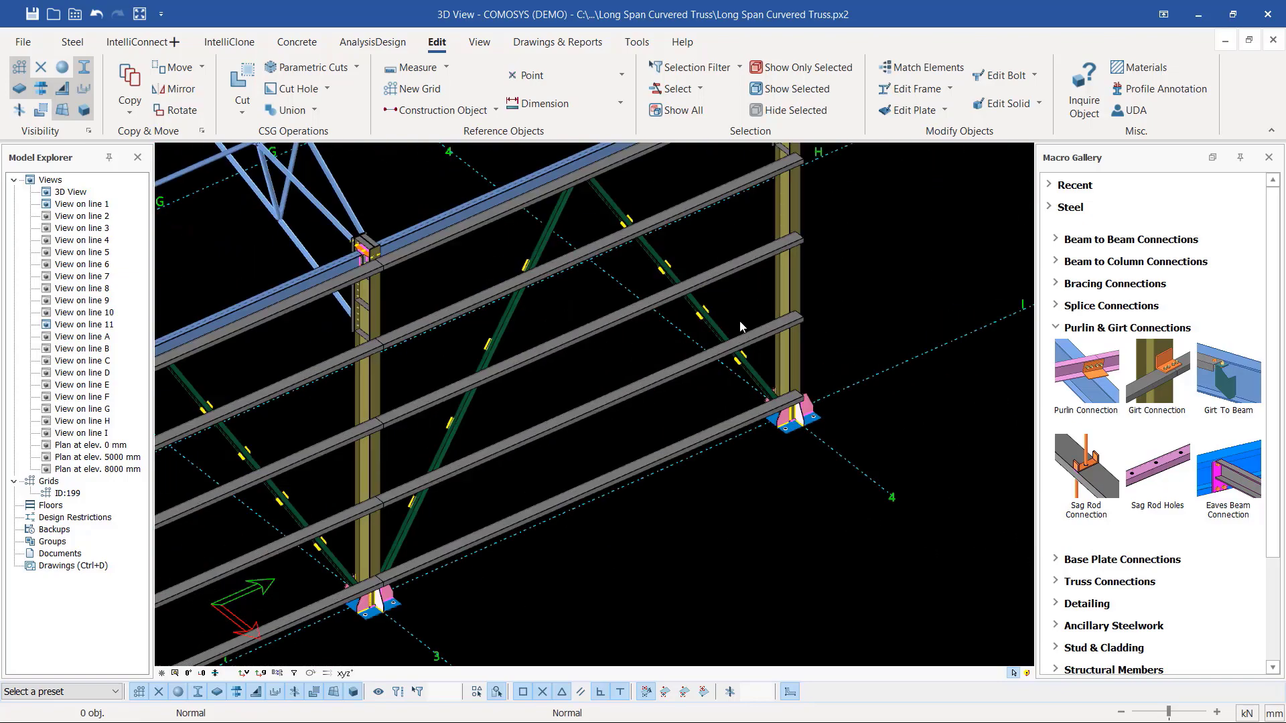
scroll(814, 301, up, 3)
scroll(779, 425, down, 4)
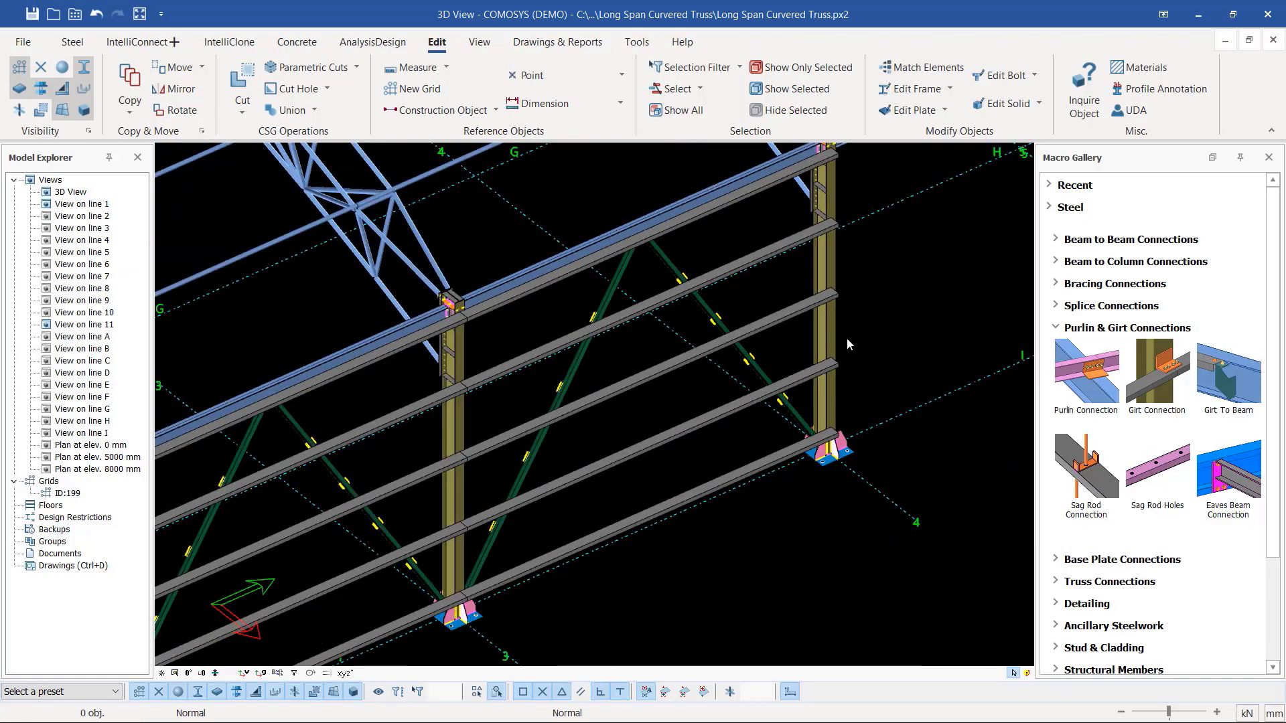
scroll(847, 338, up, 2)
scroll(885, 304, down, 4)
scroll(403, 473, up, 5)
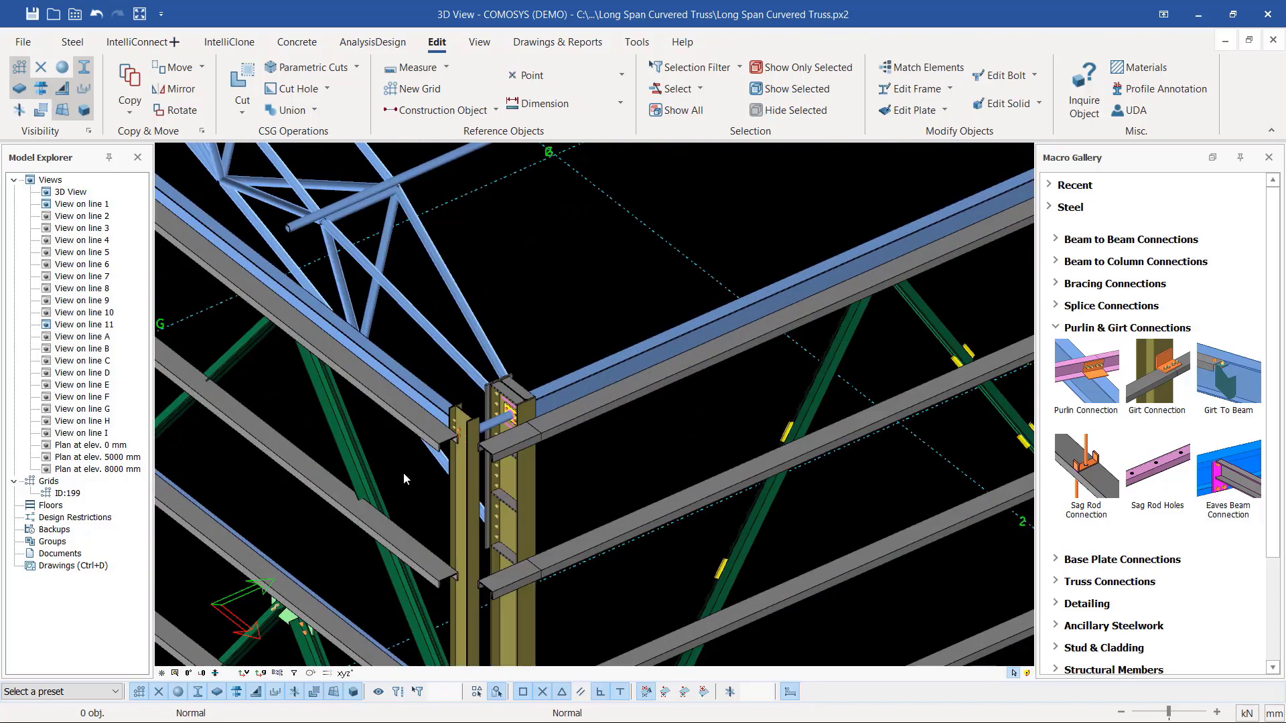
scroll(557, 505, down, 4)
scroll(545, 621, up, 4)
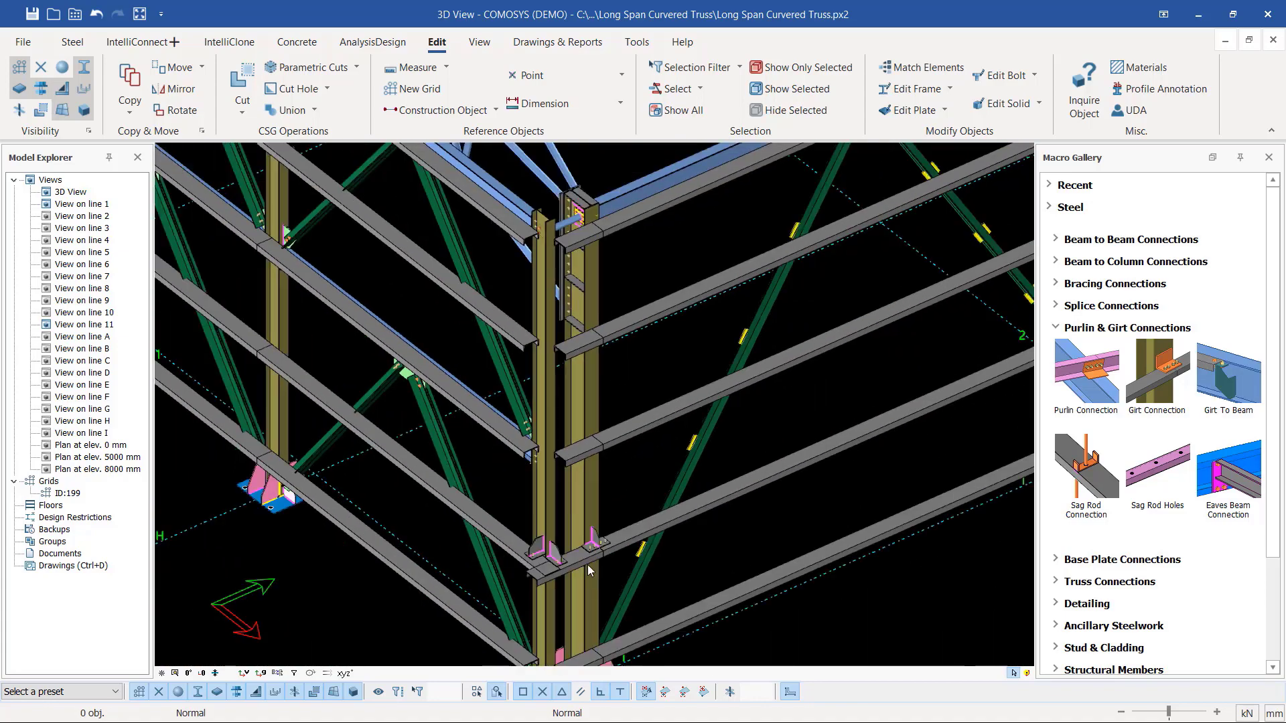
scroll(590, 570, up, 3)
scroll(624, 452, up, 3)
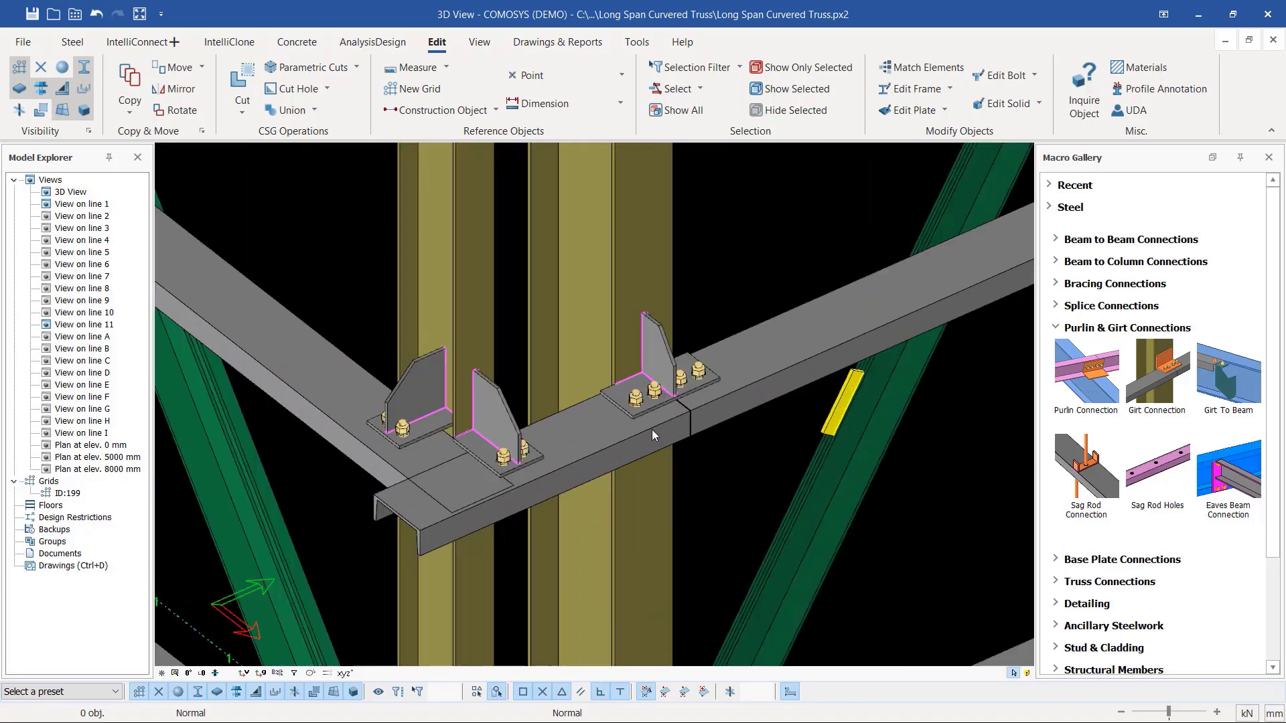
Step: Select only the cleat plates, bolts and welds of the girt splice connection, leaving the column and both girts out of the selection
drag(717, 287, 585, 495)
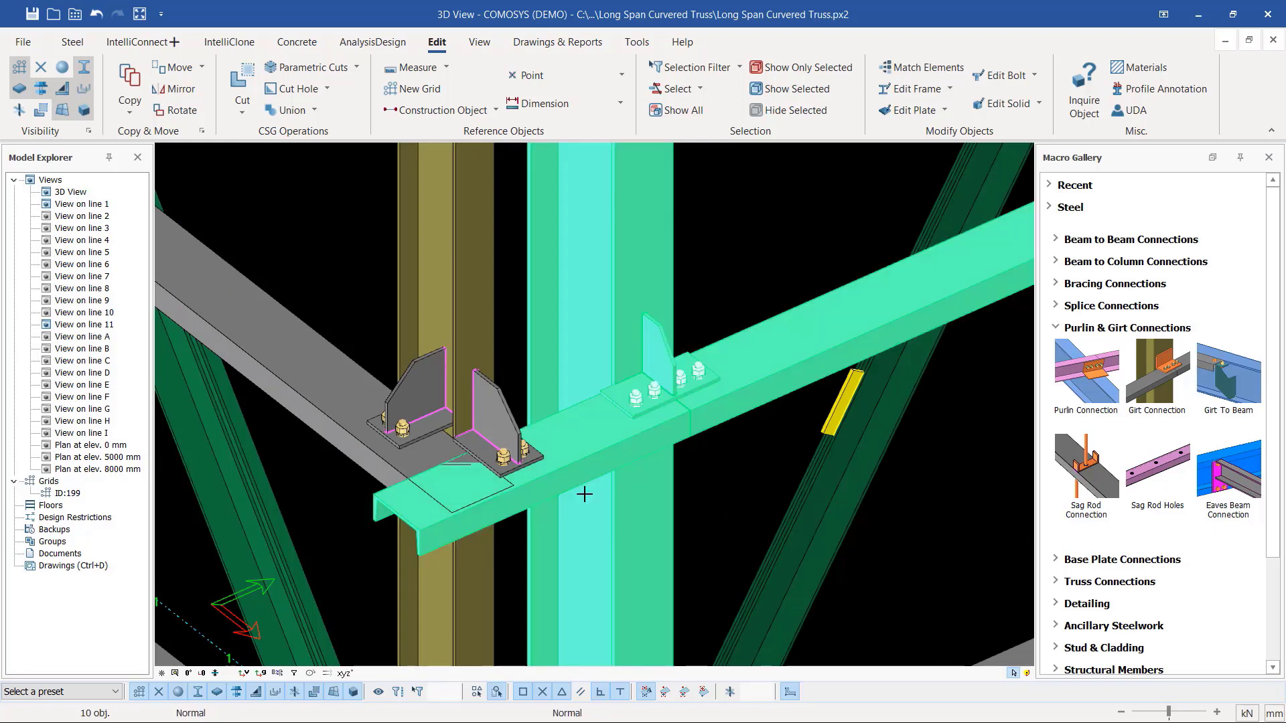
ctrl+click(766, 365)
ctrl+click(650, 250)
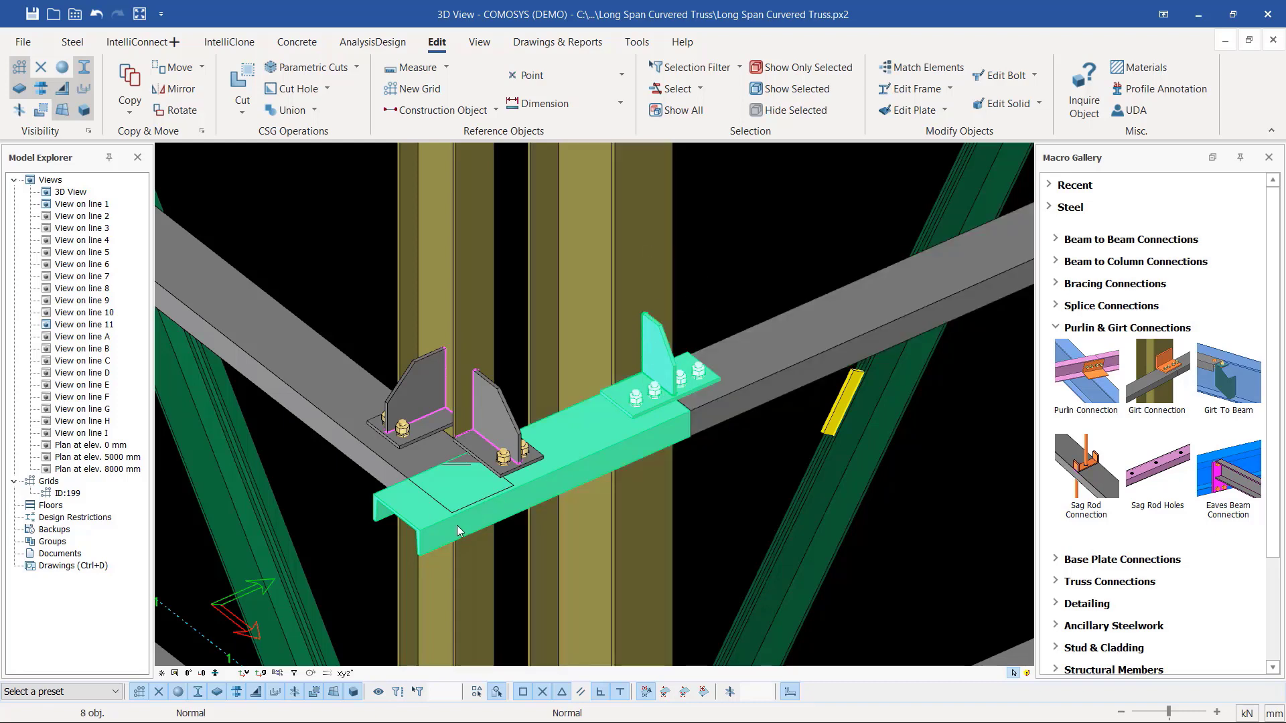
ctrl+click(440, 539)
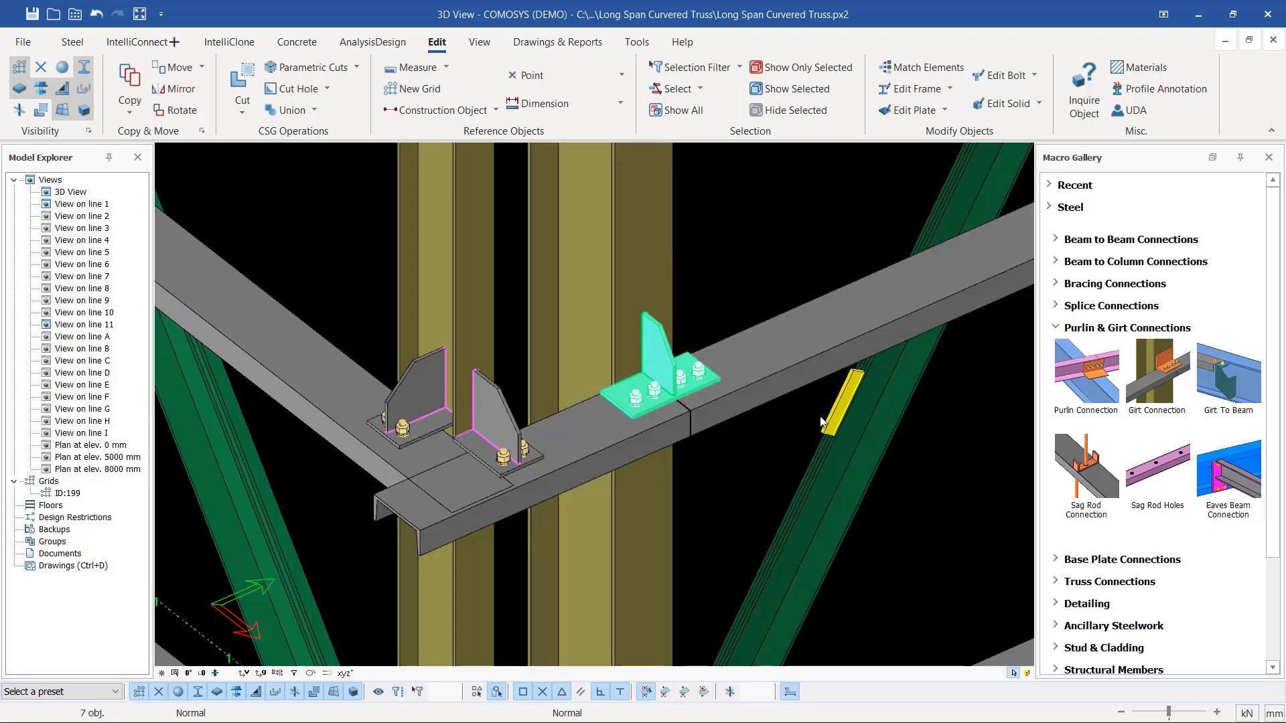
Step: Try to clone the selected splice connection to all similar joints in the model
click(232, 43)
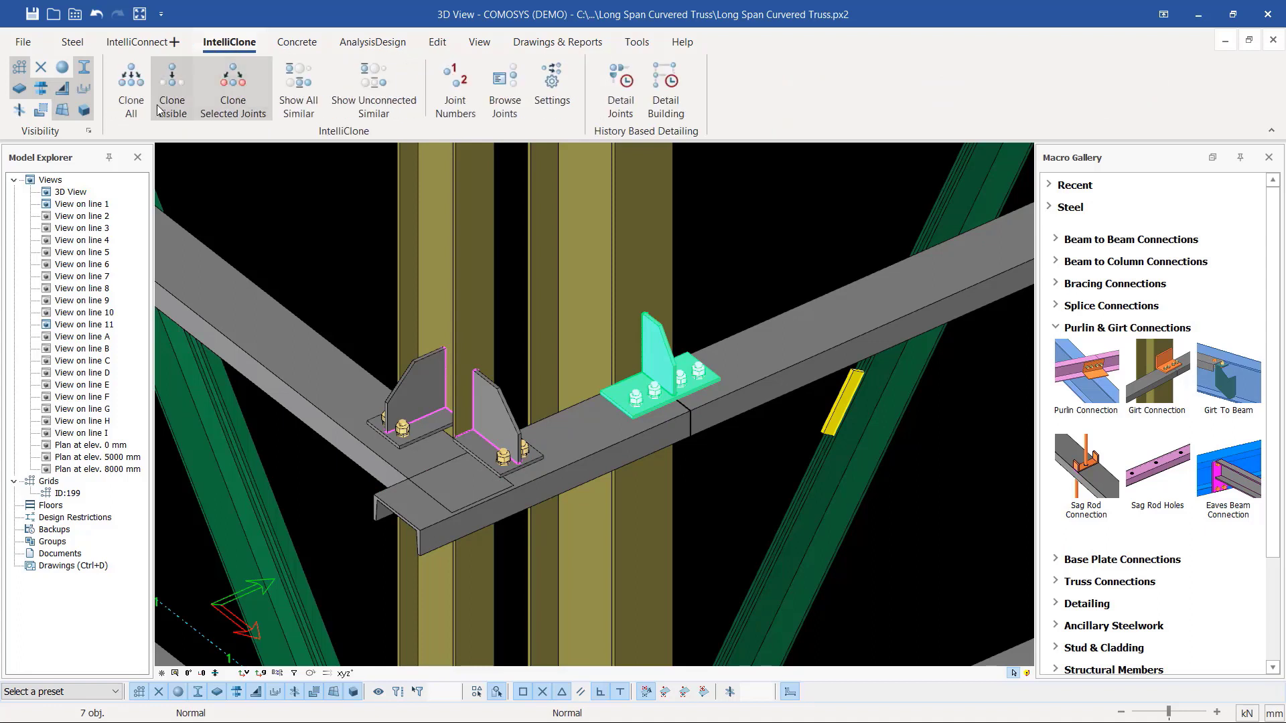
click(132, 87)
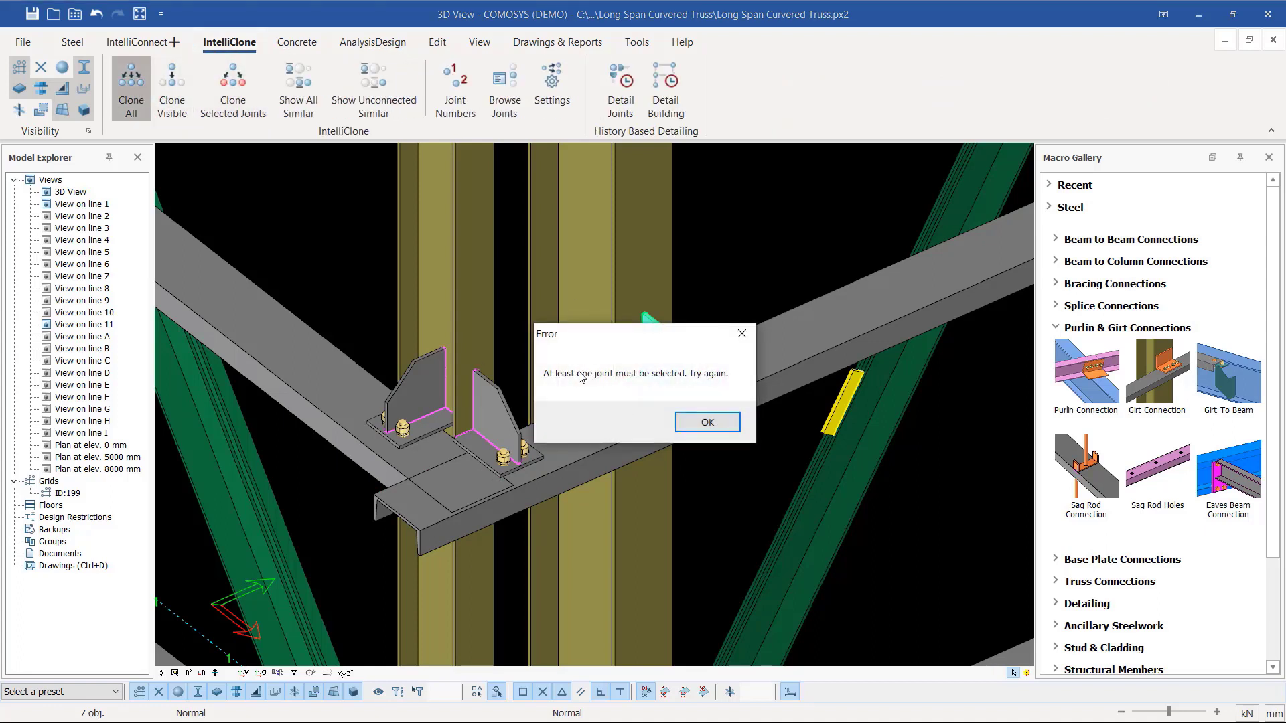
click(710, 421)
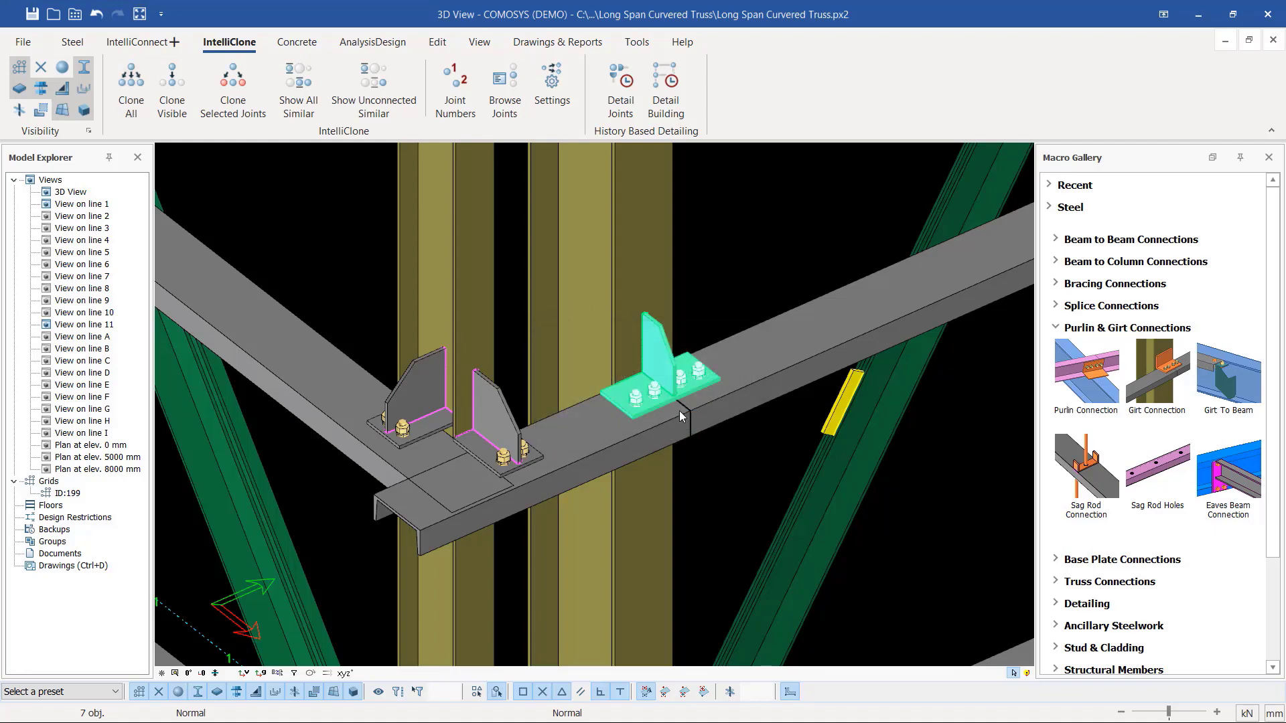
Step: Display the joint markers and add the splice connection's joint to the selected cleat objects
scroll(611, 392, down, 2)
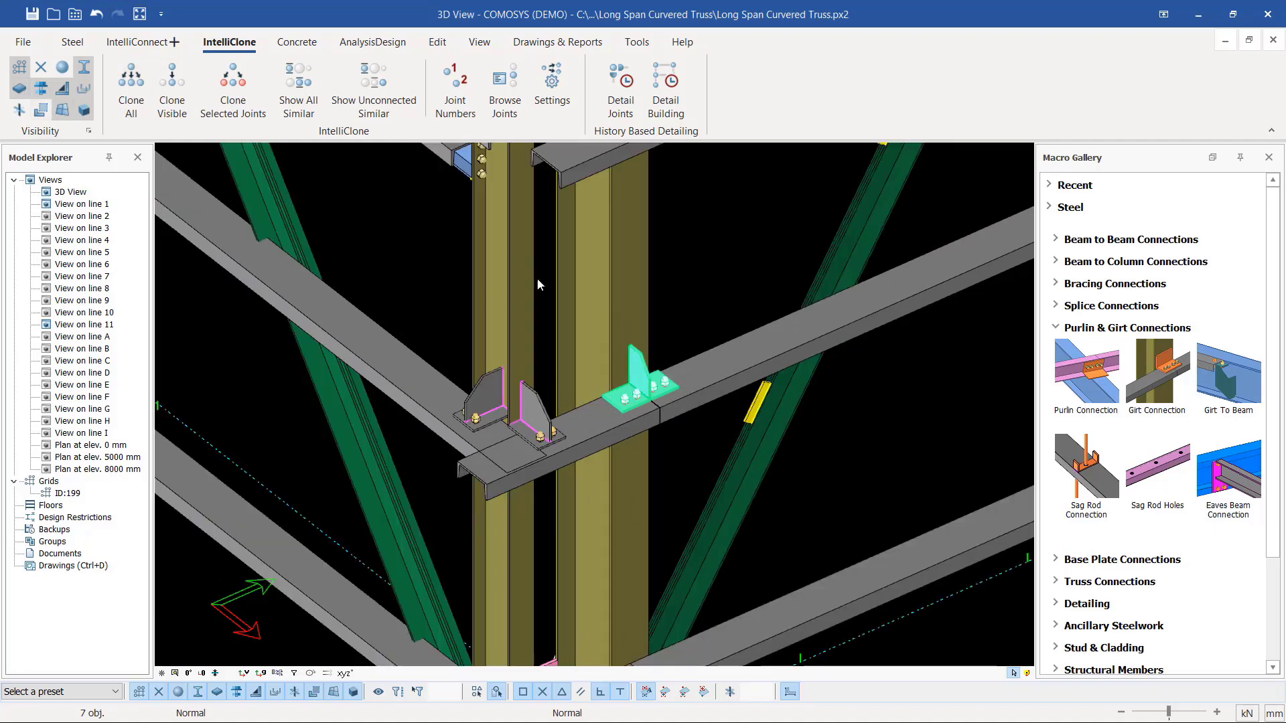
click(131, 108)
click(64, 69)
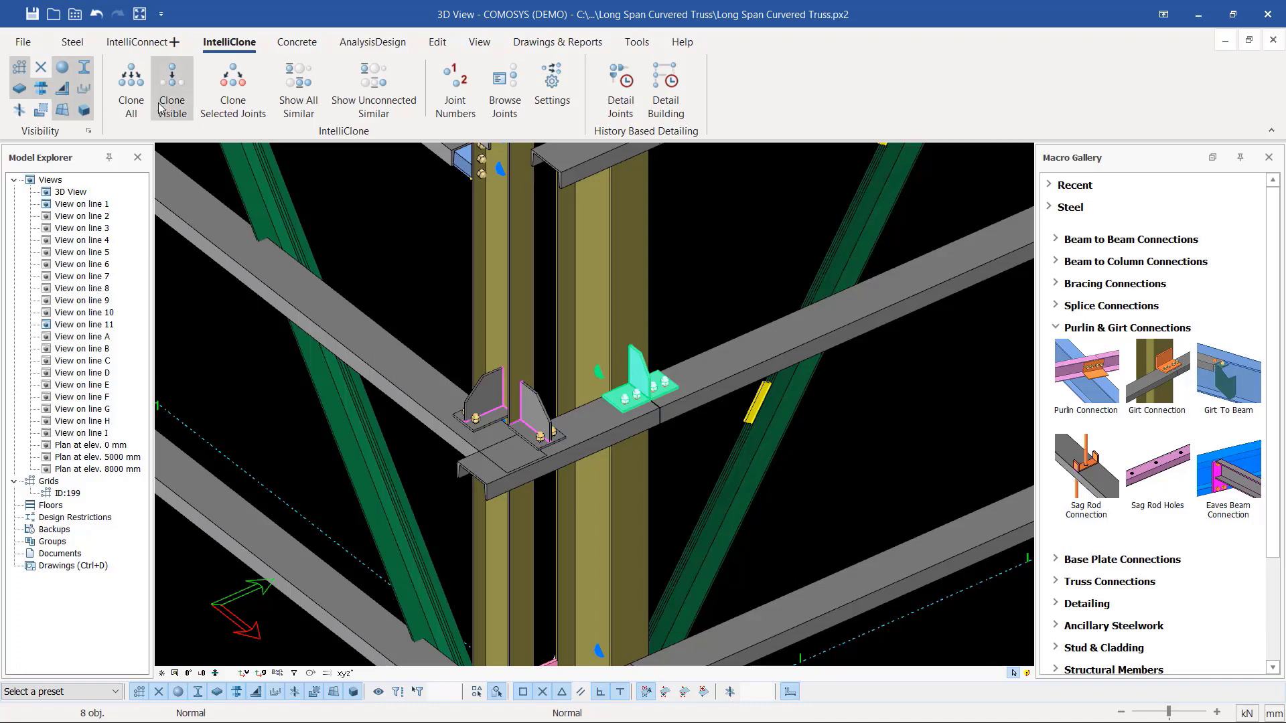
Step: Save the project and clone the selected girt connection to all similar unconnected joints in the model
click(134, 105)
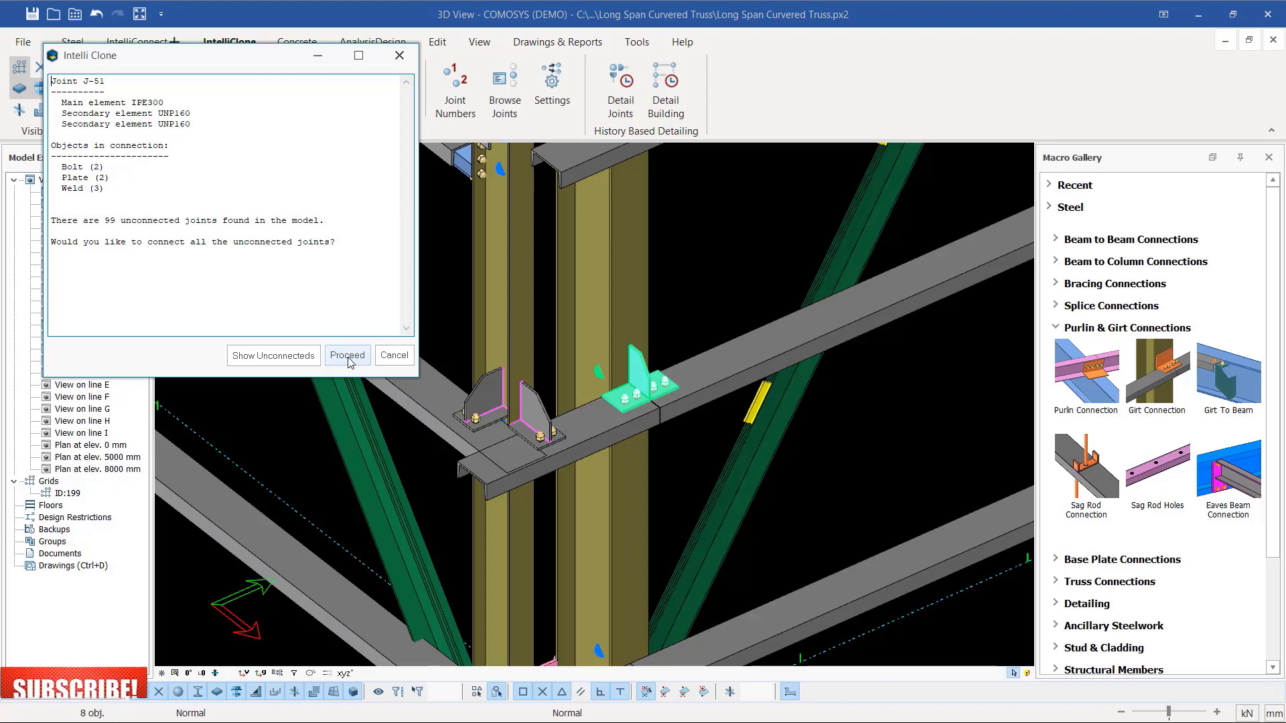
click(399, 357)
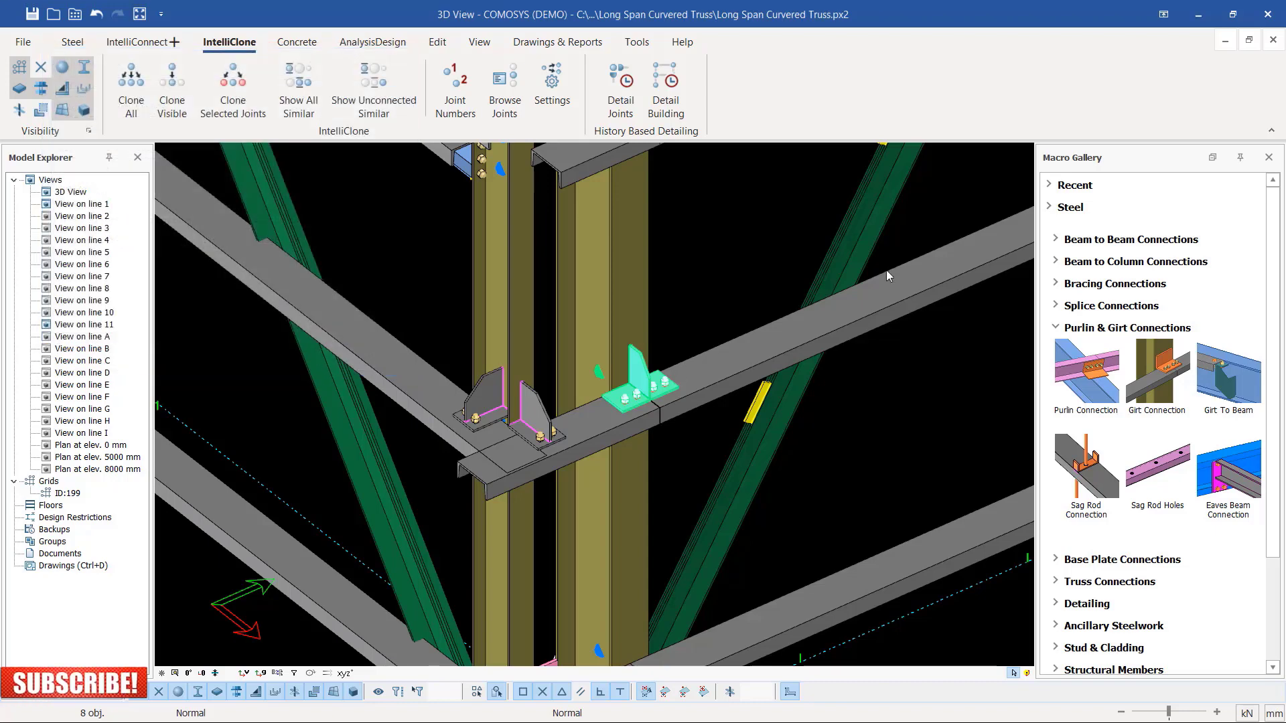
click(32, 14)
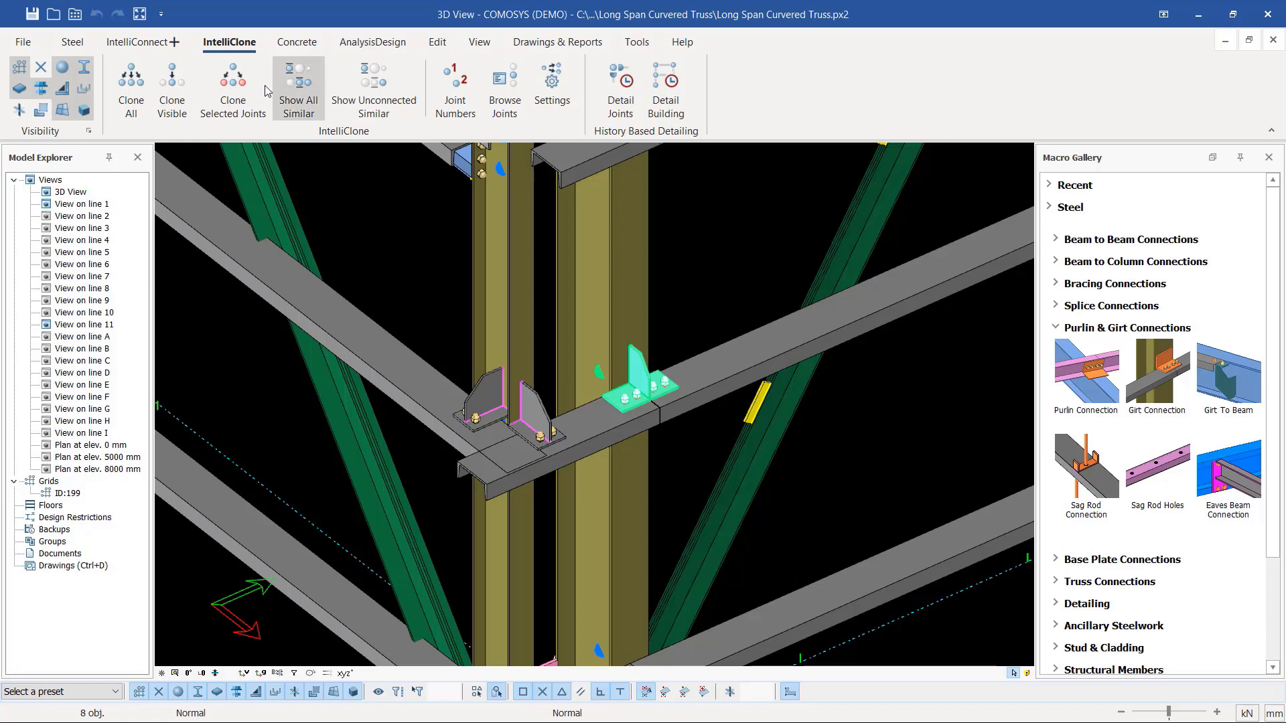
click(37, 13)
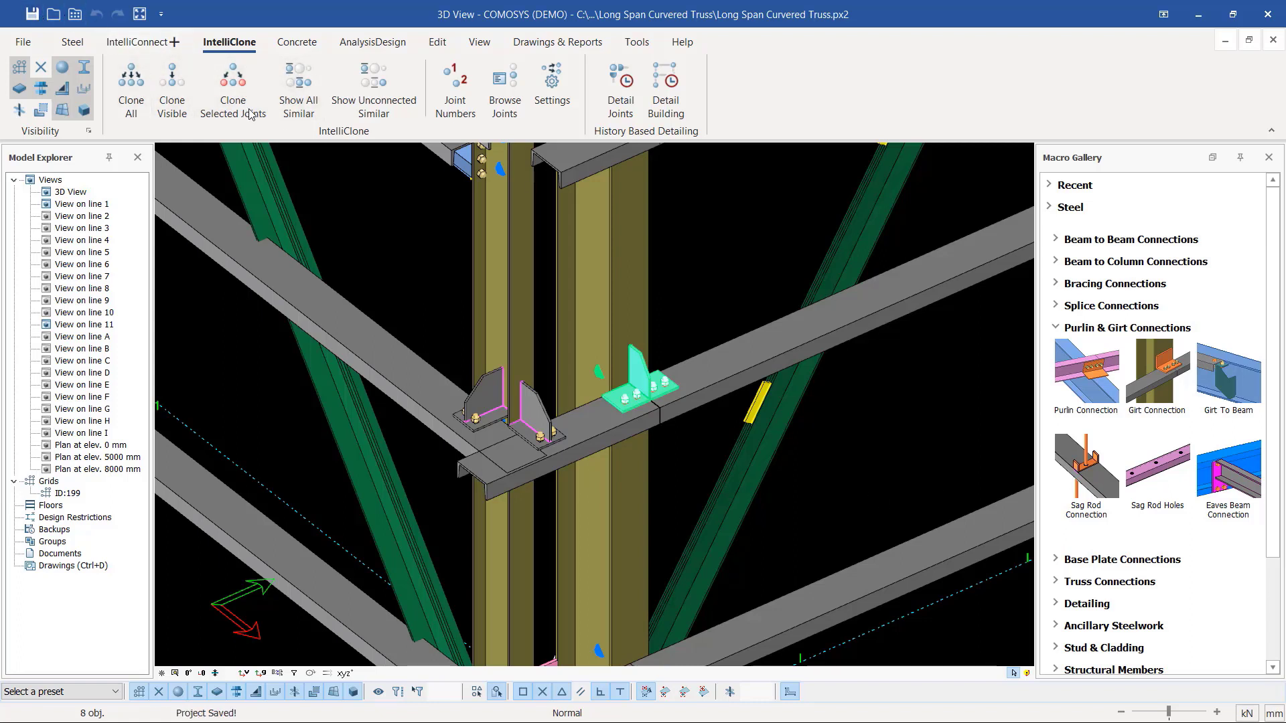
click(139, 101)
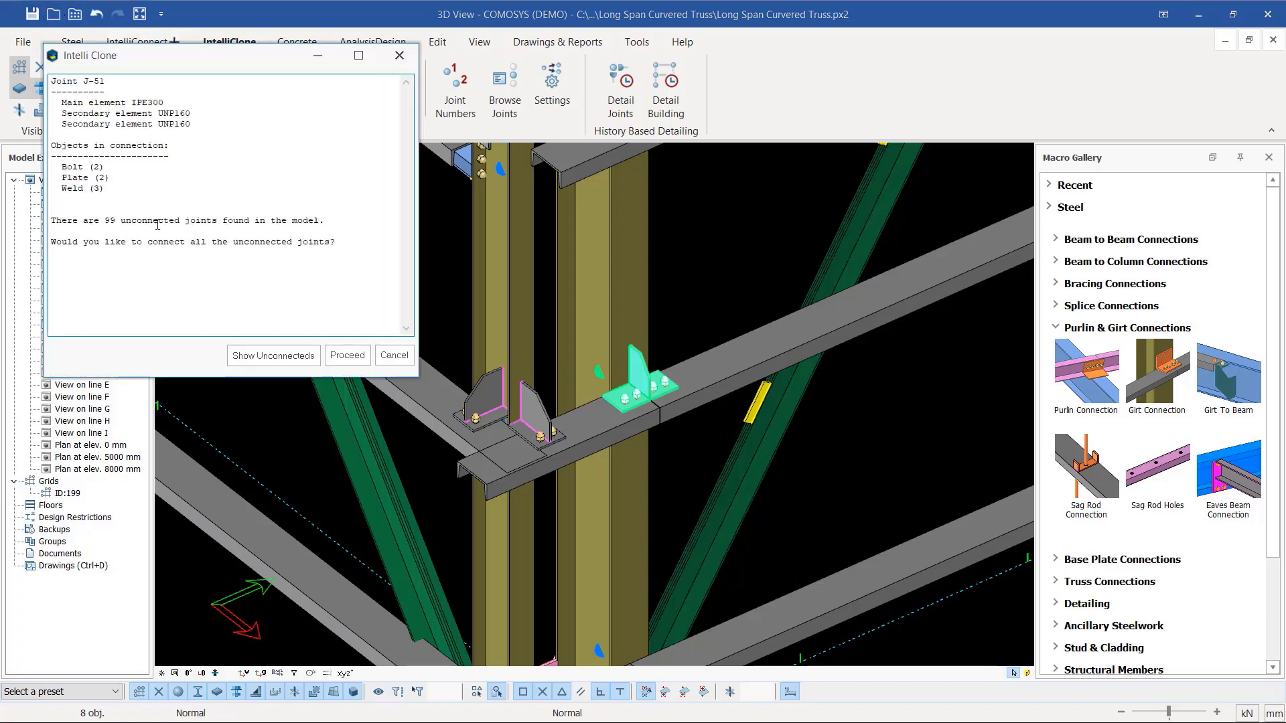
click(350, 360)
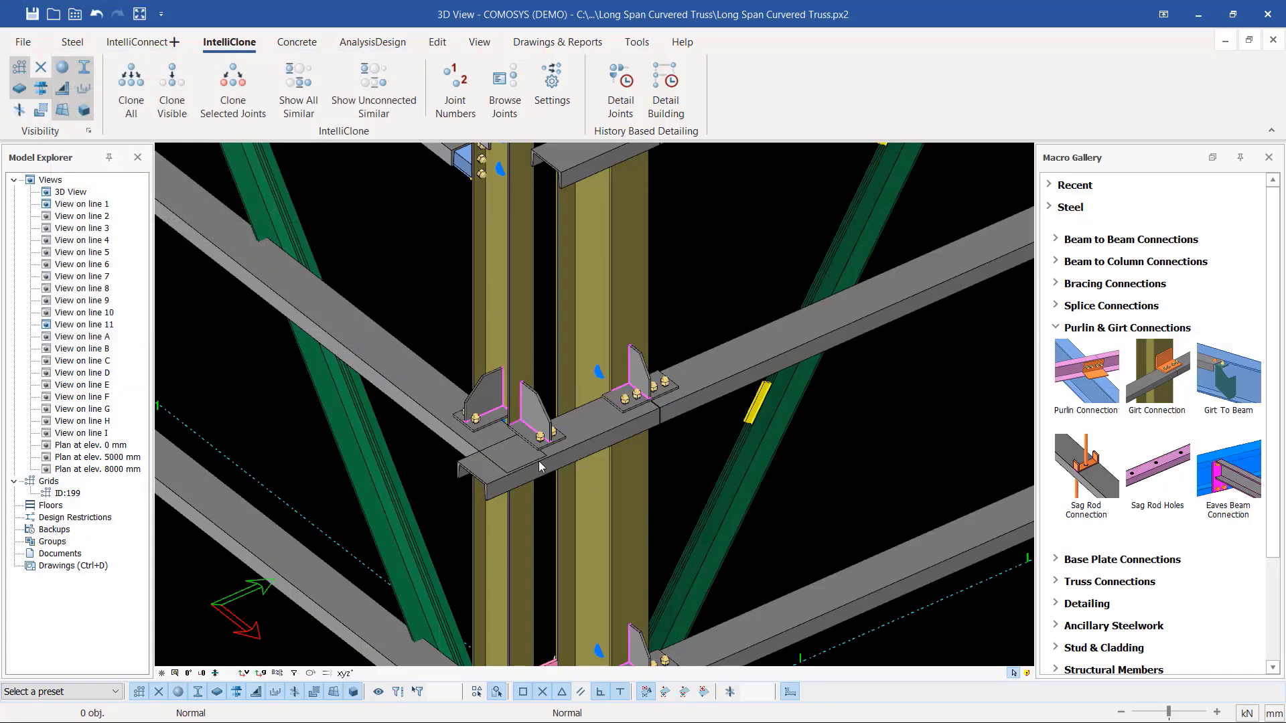
Step: Examine the girt-to-column joints along the long wall, from the corner column to the column on line 4, for cloned connections
scroll(504, 484, down, 5)
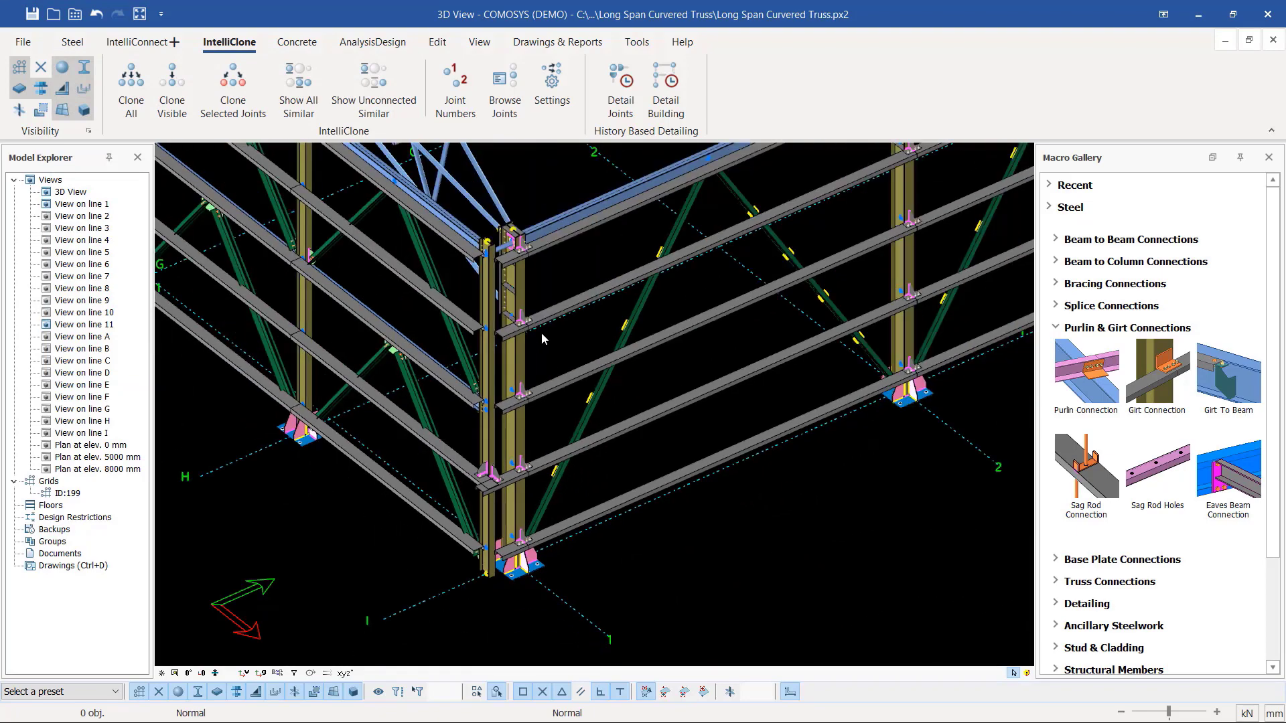
scroll(513, 335, up, 2)
scroll(513, 552, up, 4)
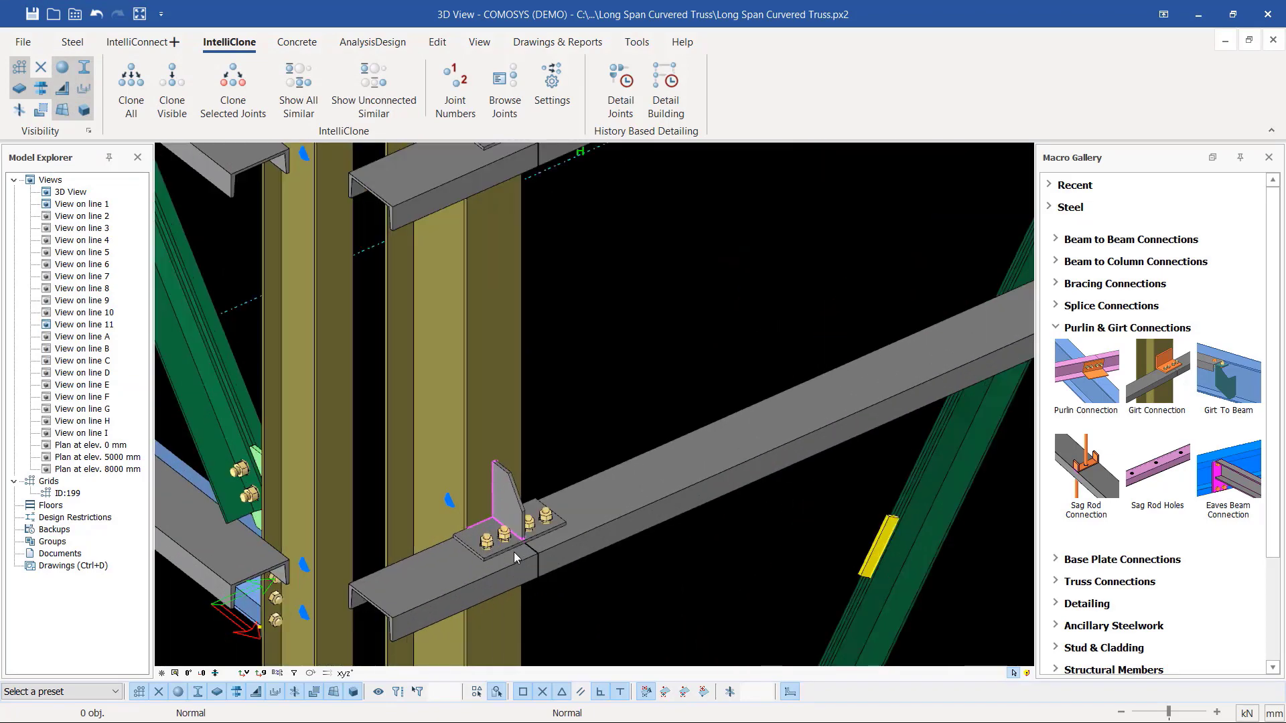
scroll(565, 520, down, 5)
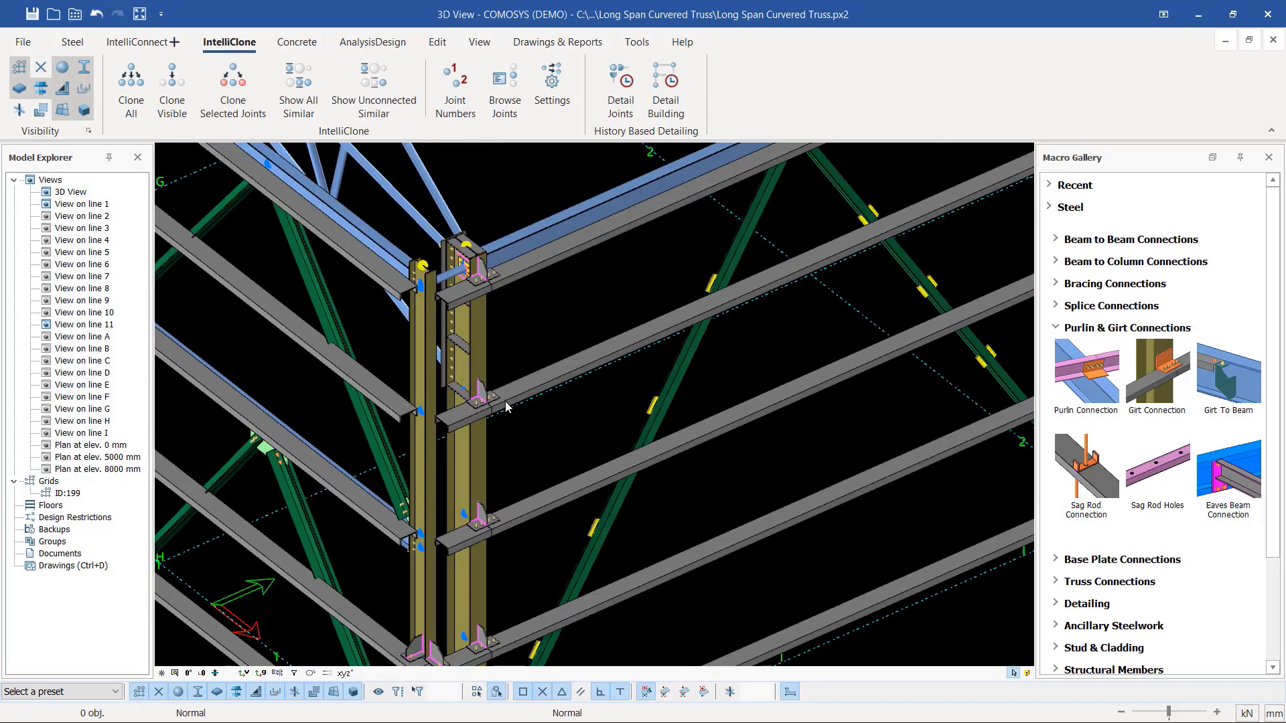
scroll(481, 283, up, 3)
scroll(238, 426, down, 5)
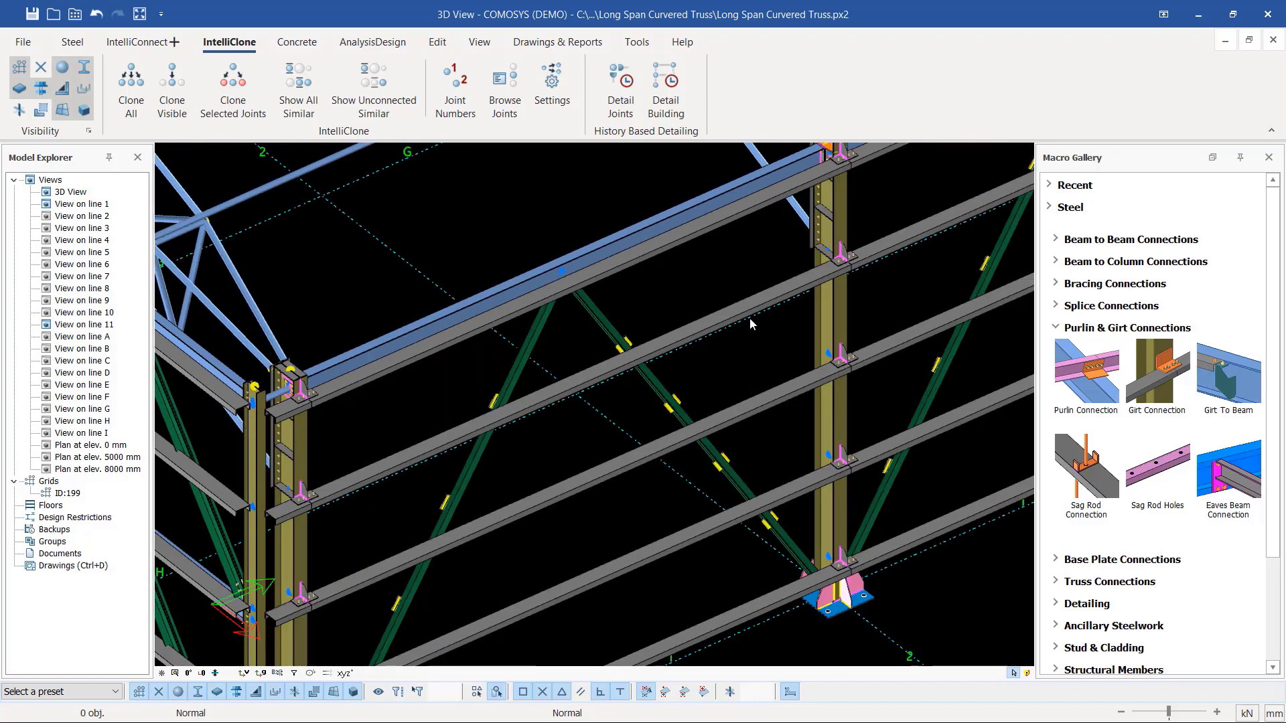
scroll(889, 217, up, 4)
scroll(576, 380, down, 2)
scroll(430, 449, down, 2)
scroll(858, 359, down, 1)
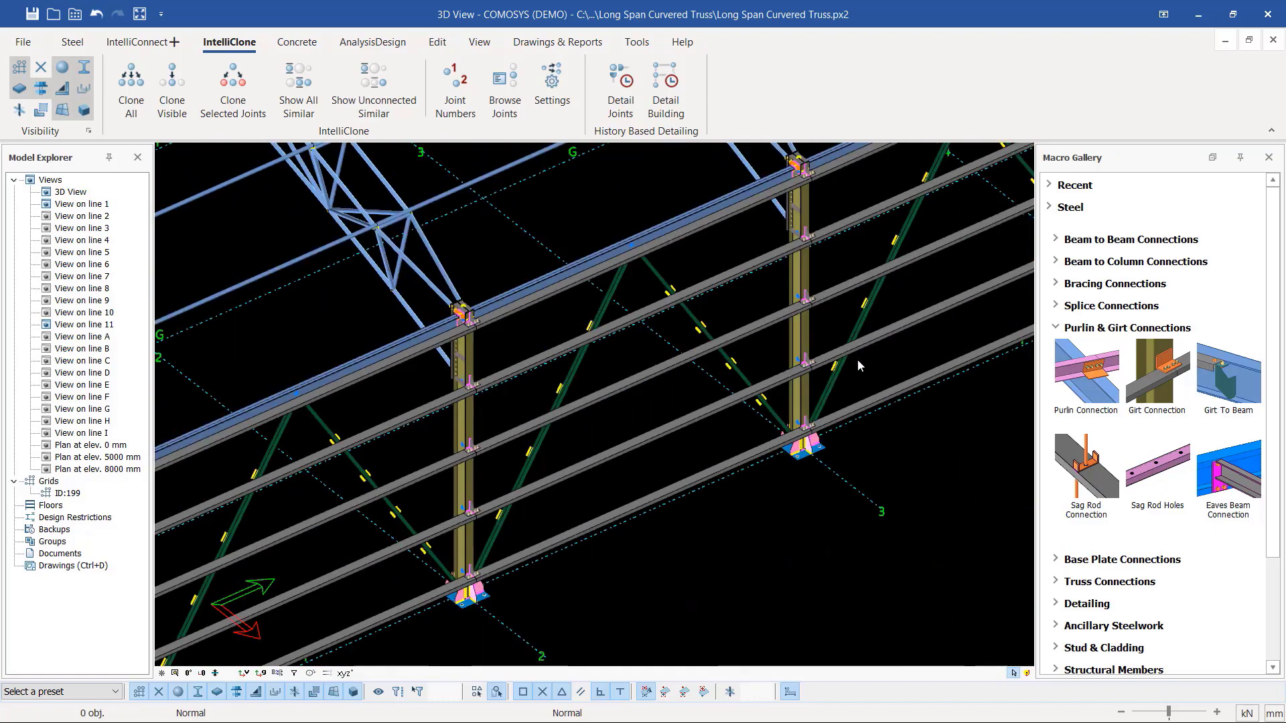
scroll(745, 371, up, 4)
scroll(556, 451, down, 5)
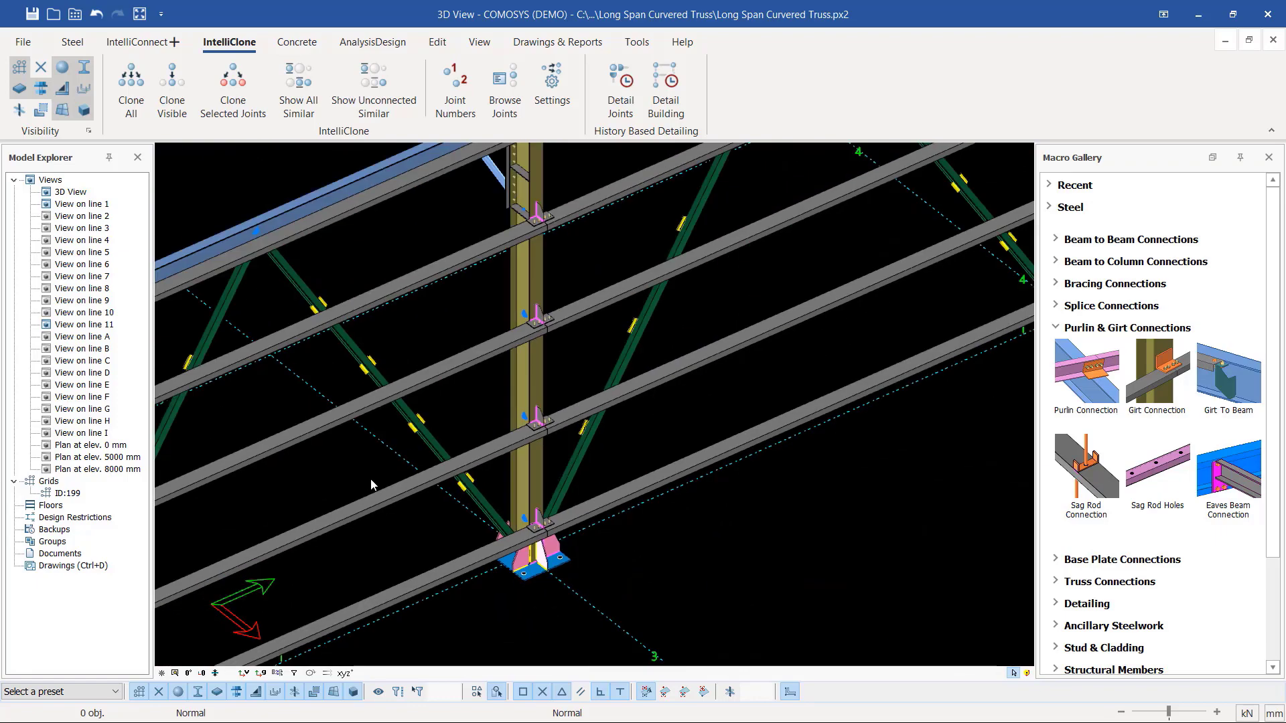
scroll(839, 228, up, 4)
scroll(684, 391, down, 2)
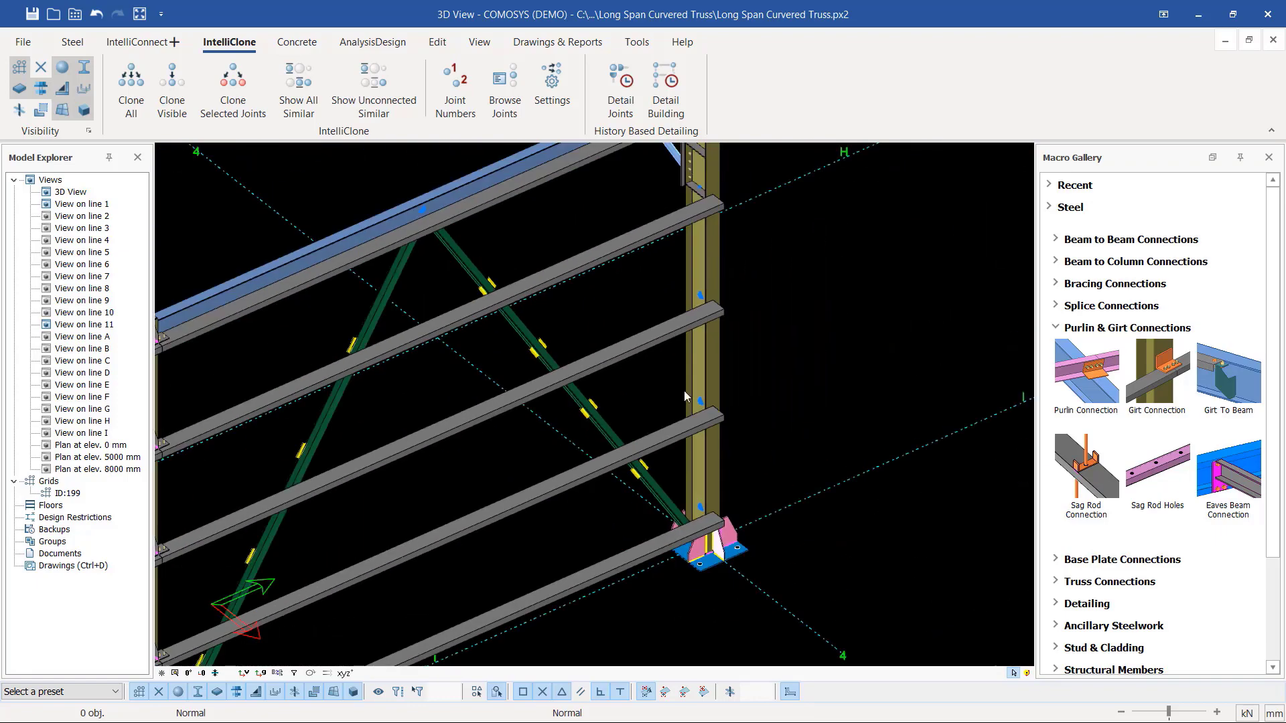
scroll(702, 484, up, 3)
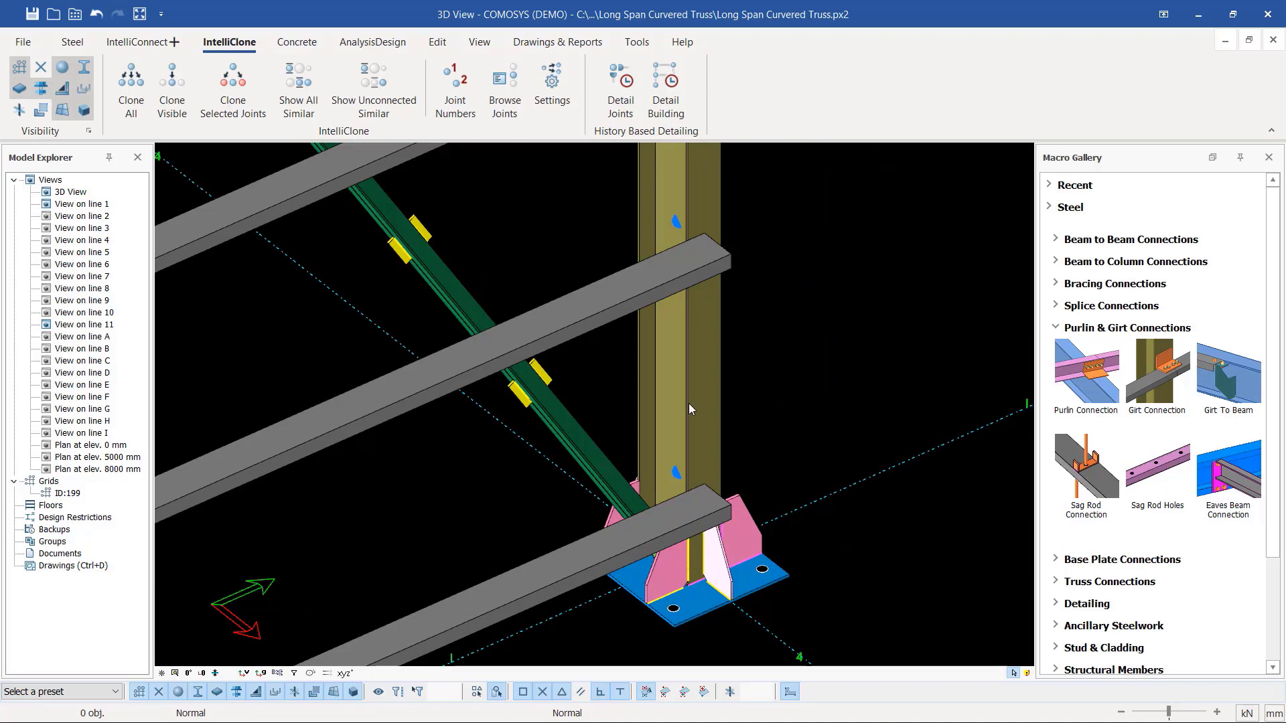
scroll(688, 403, down, 4)
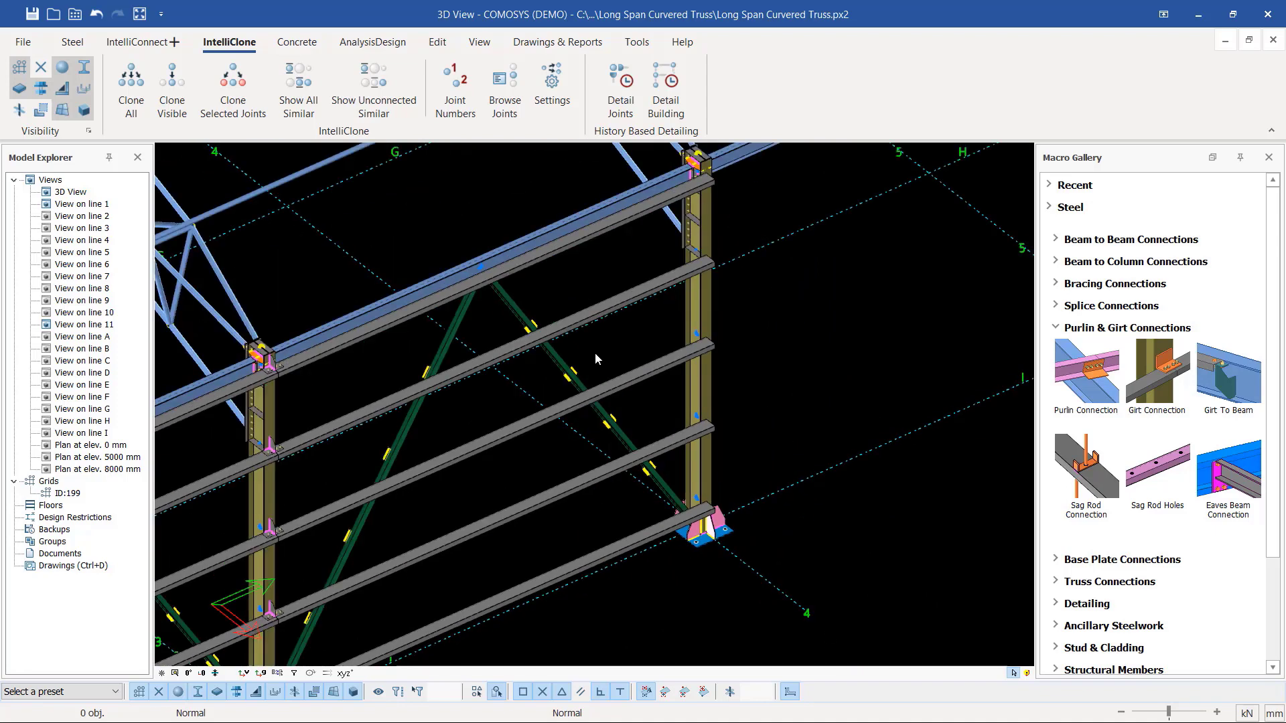
Step: Add a Girt Connection joining the line 4 column to the end of the lowest girt
scroll(712, 514, up, 2)
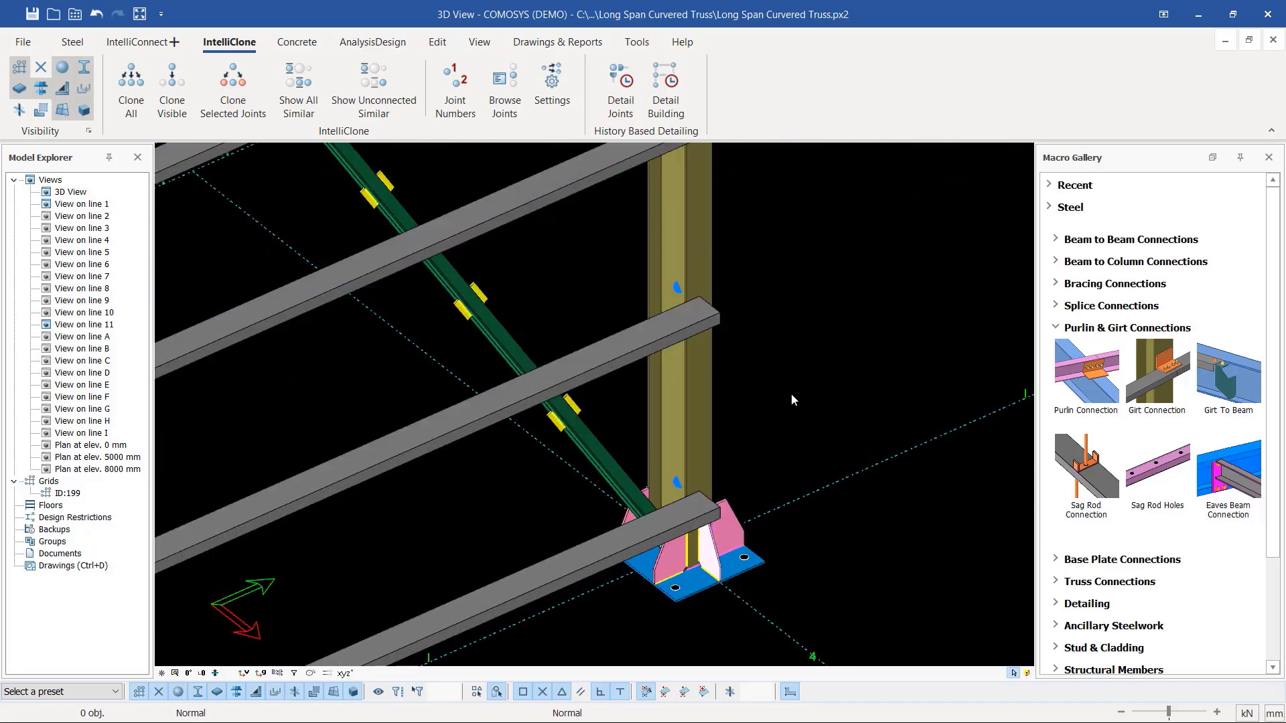
scroll(712, 504, up, 2)
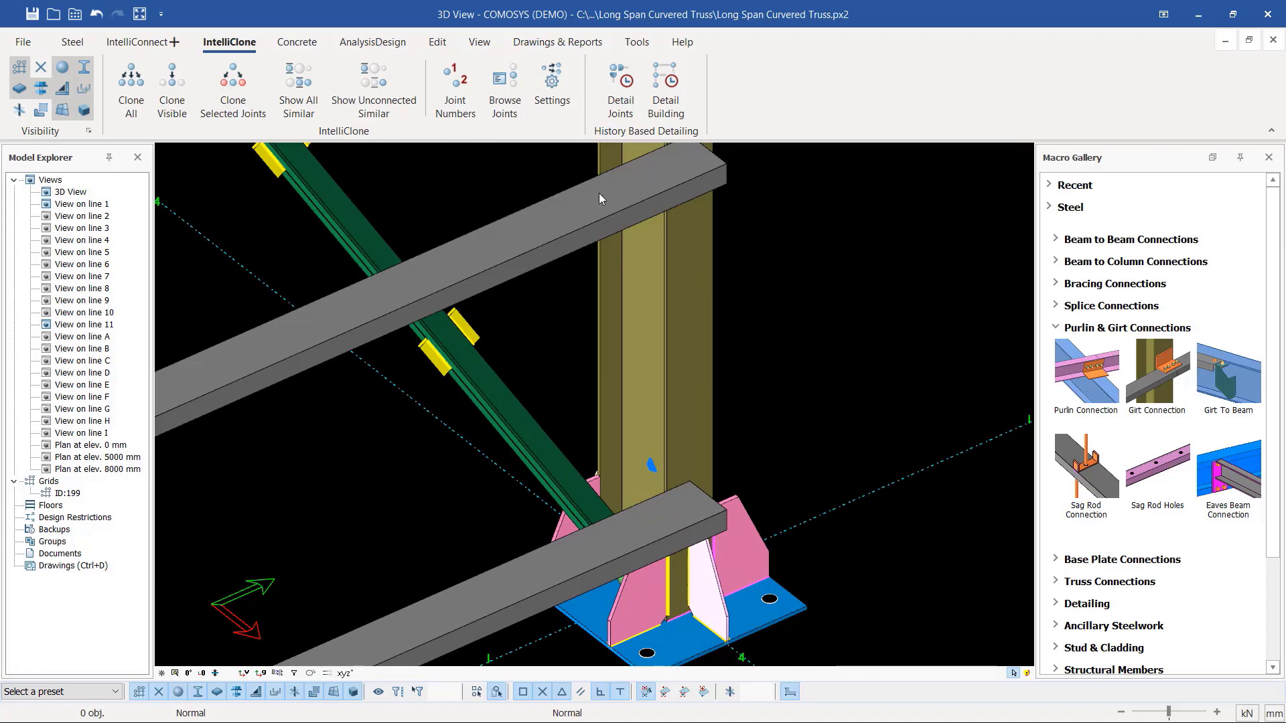
click(1157, 365)
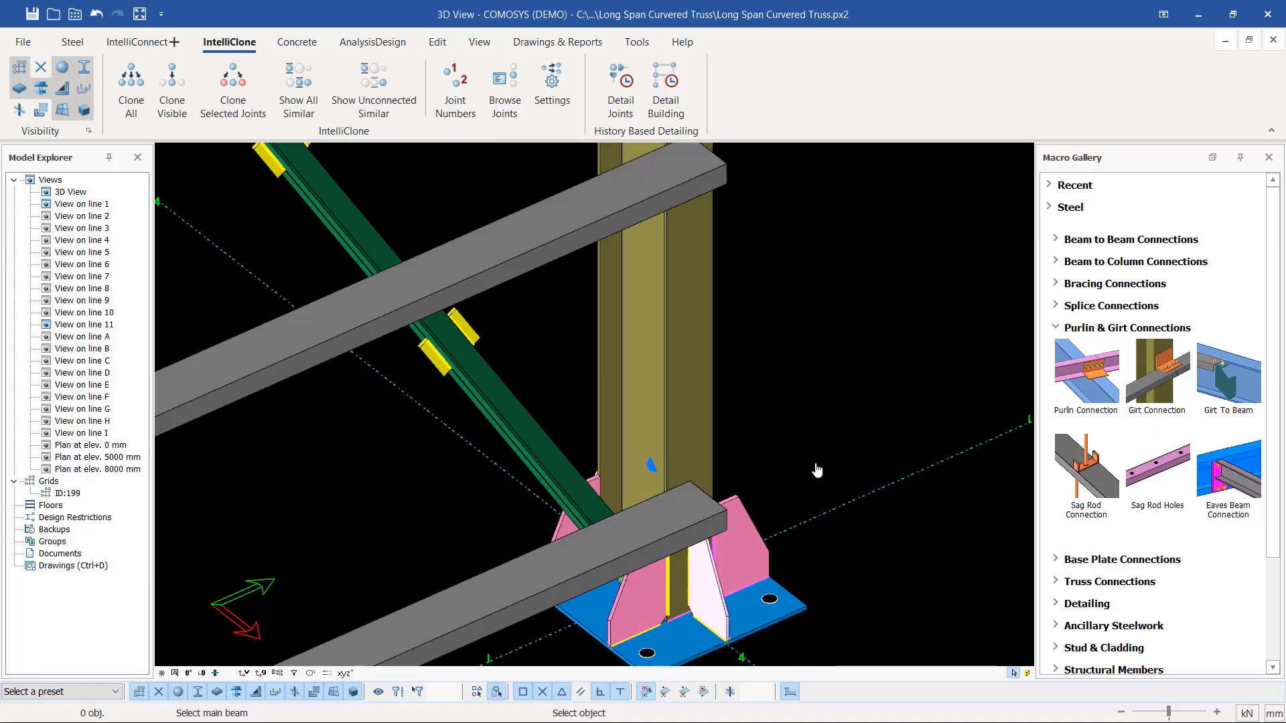
click(694, 392)
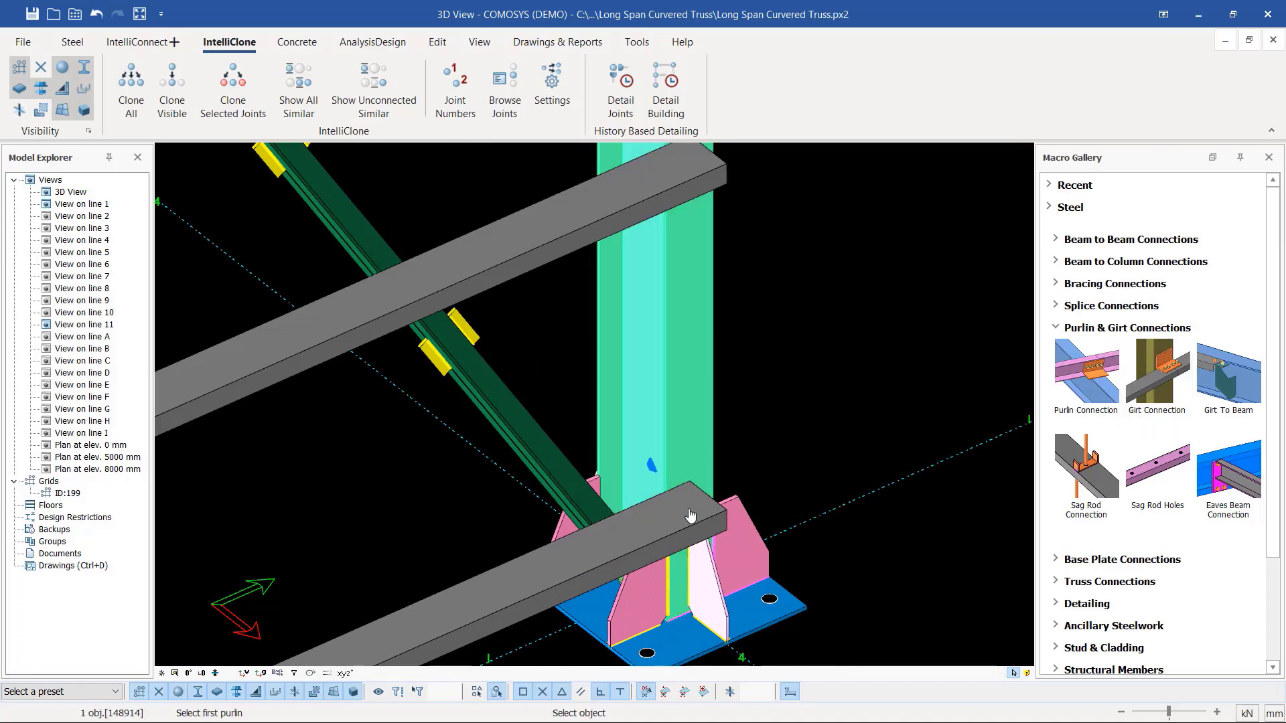
click(691, 515)
right_click(793, 336)
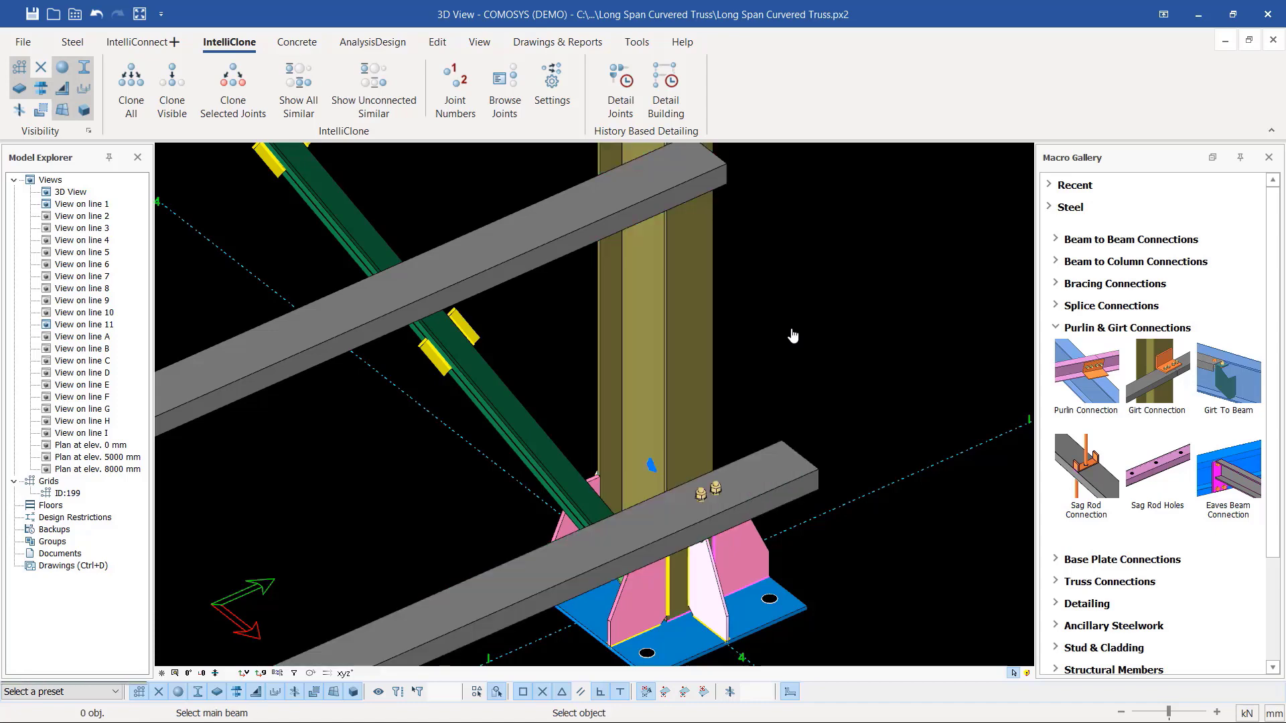
right_click(823, 294)
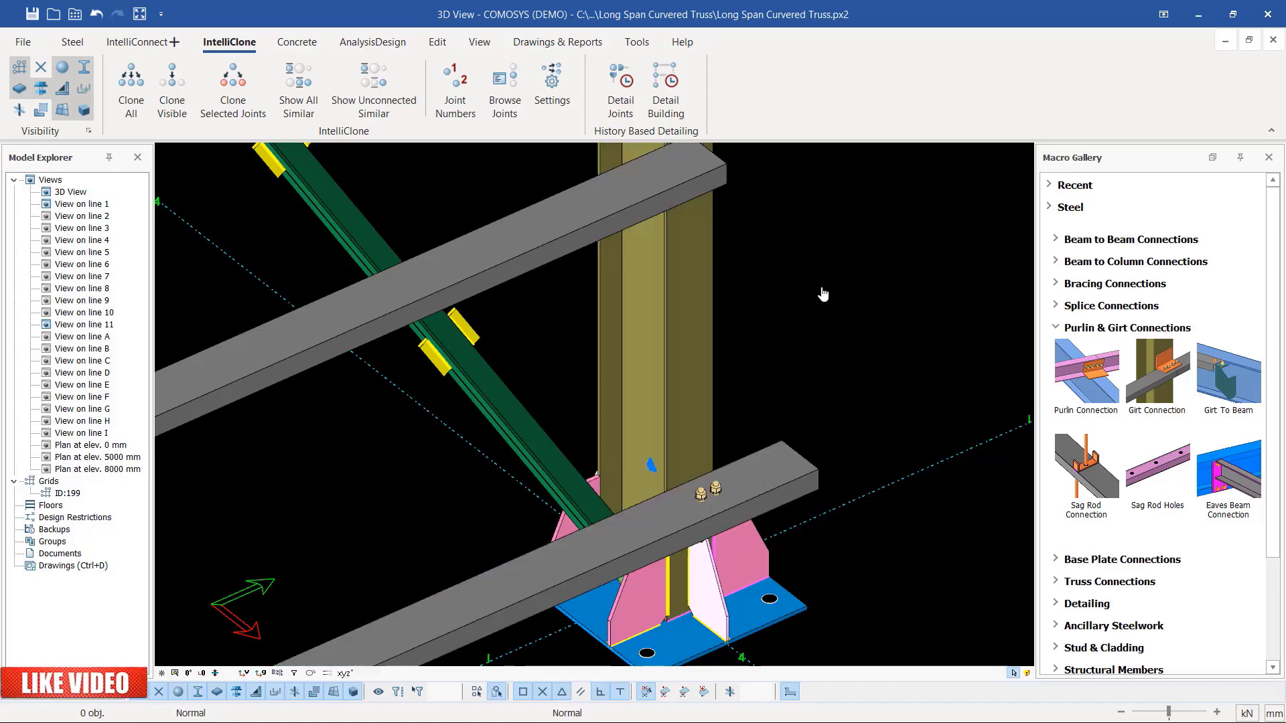
Step: Open the new girt connection's macro properties from its bolts and keep the bolts visible beside the dialog
scroll(717, 489, up, 4)
click(708, 500)
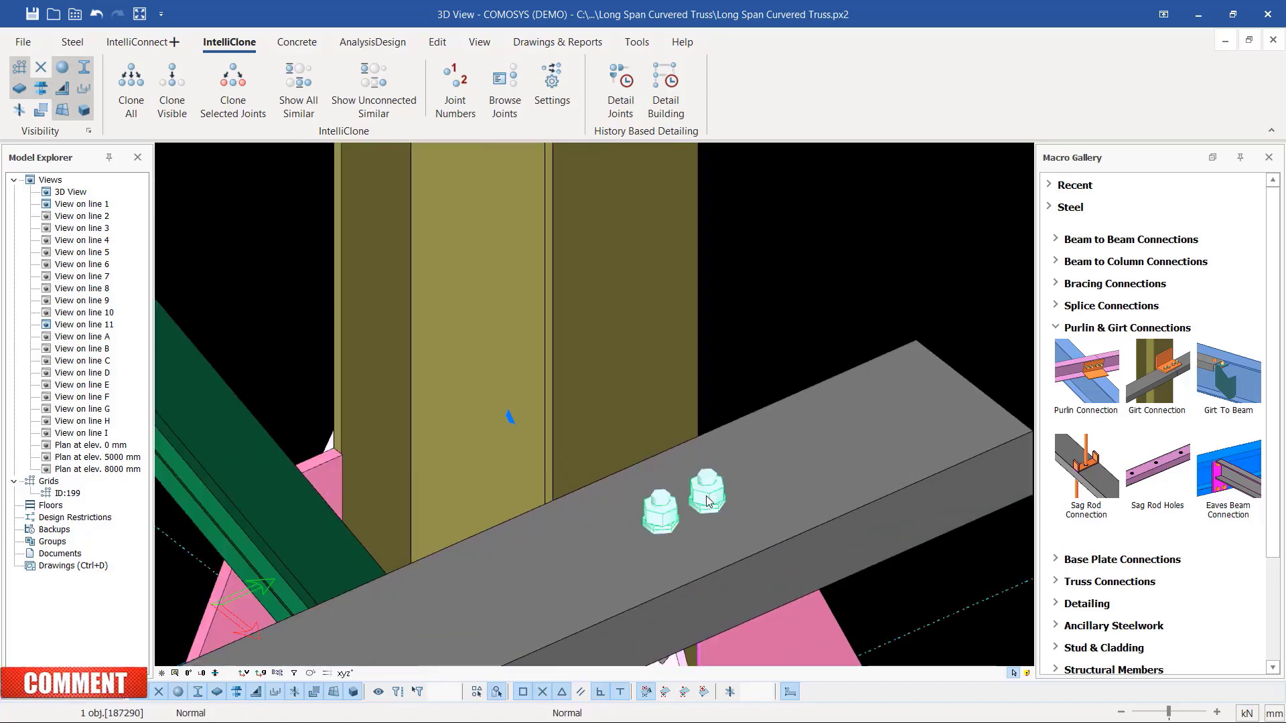
click(708, 499)
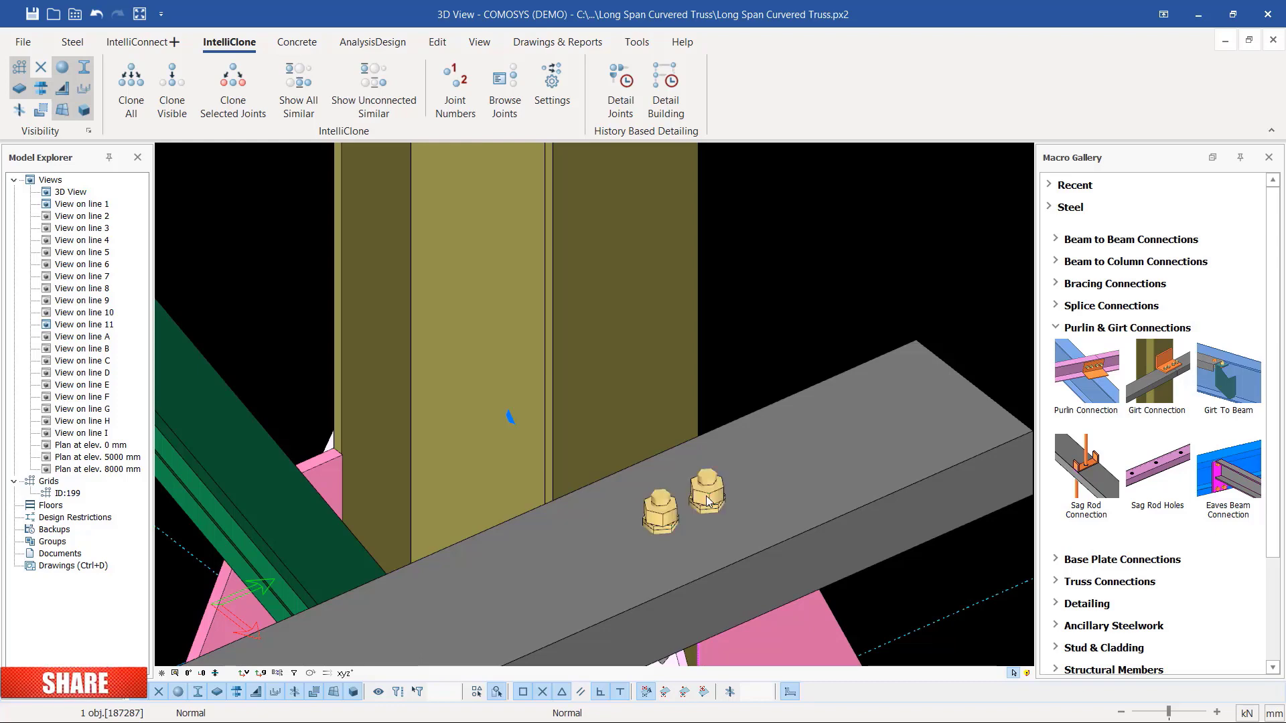
double_click(707, 497)
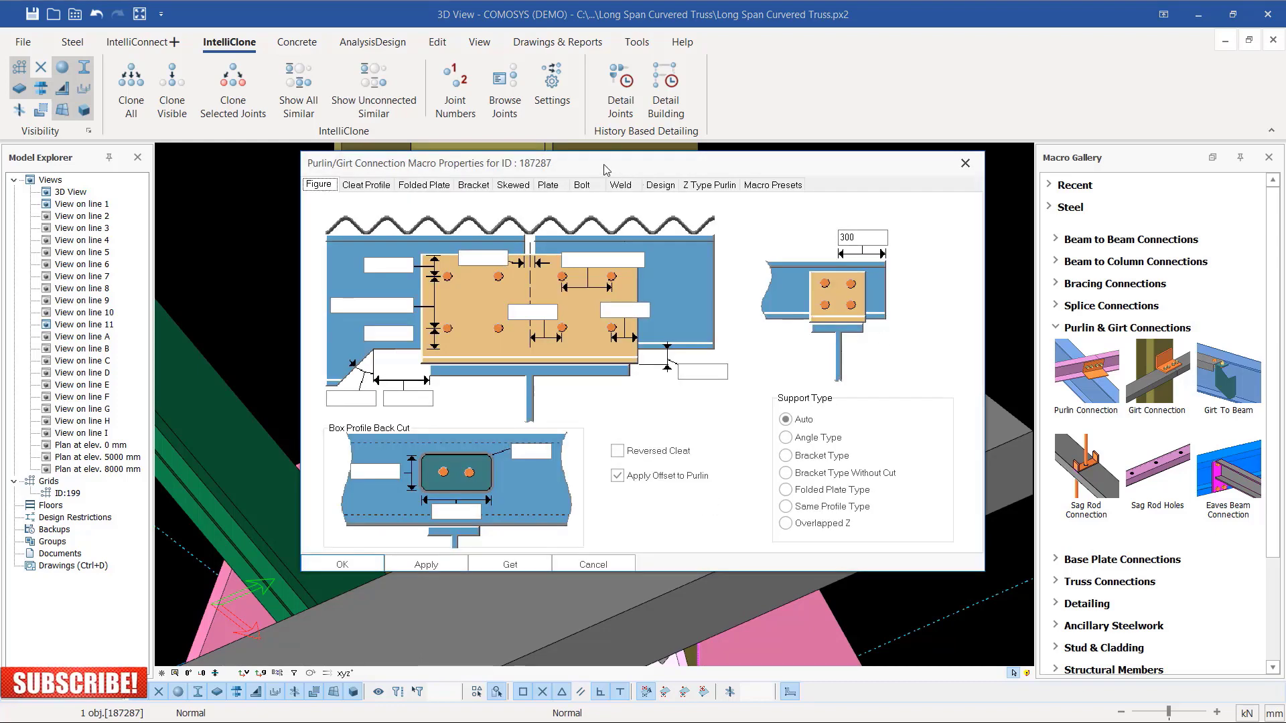
drag(604, 164, 724, 87)
drag(388, 54, 449, 51)
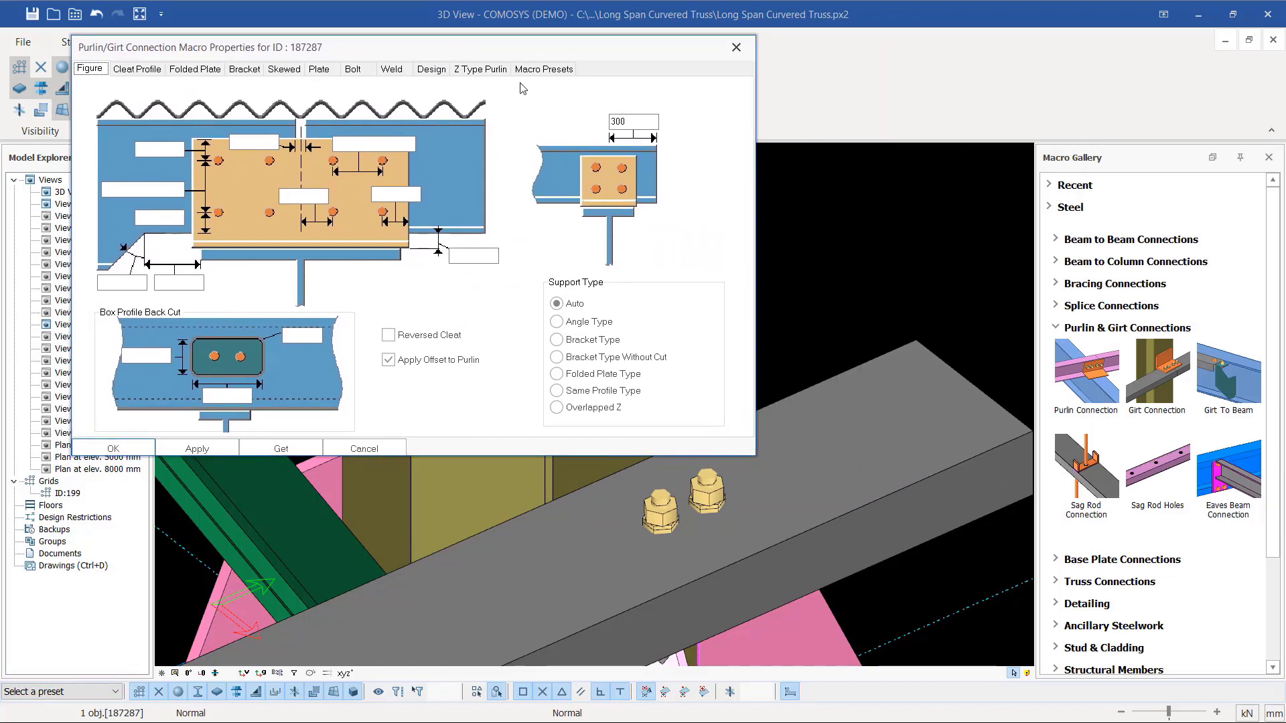
Step: Load the Cleat 1 macro preset into the line 4 column's girt connection, apply it and close the macro properties
click(565, 72)
click(360, 121)
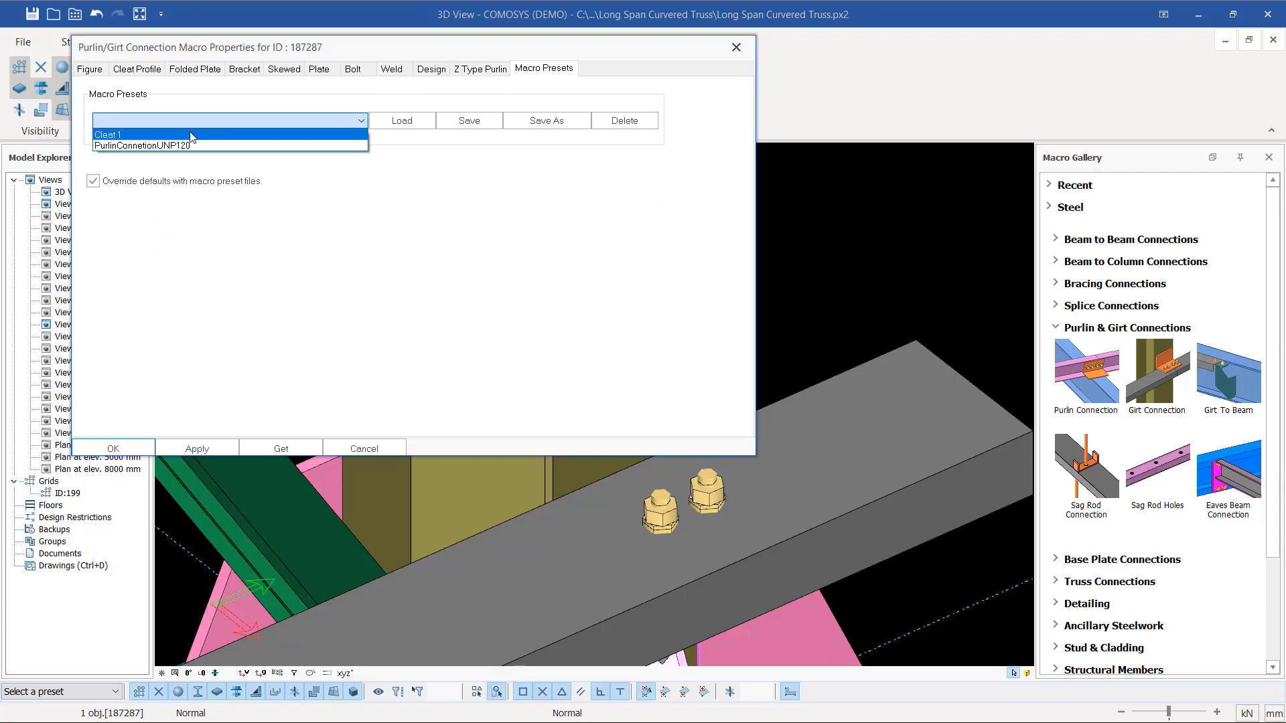
click(158, 124)
click(178, 123)
click(147, 135)
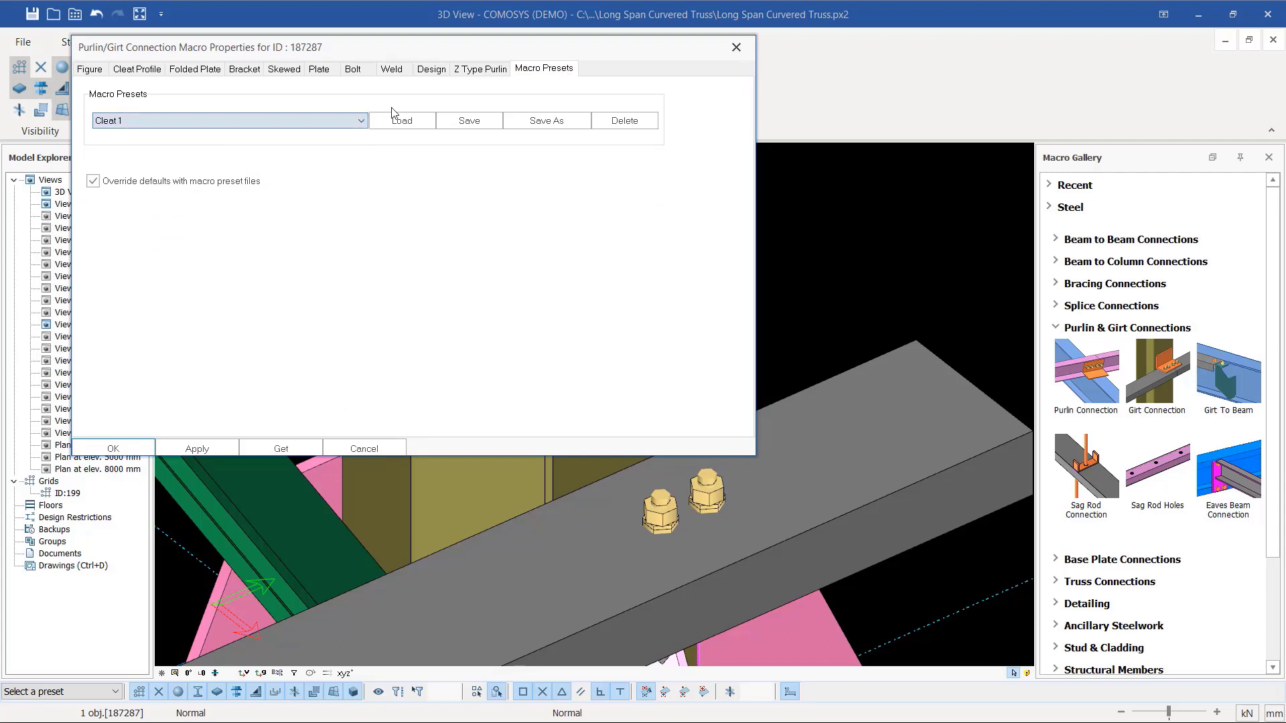
click(194, 123)
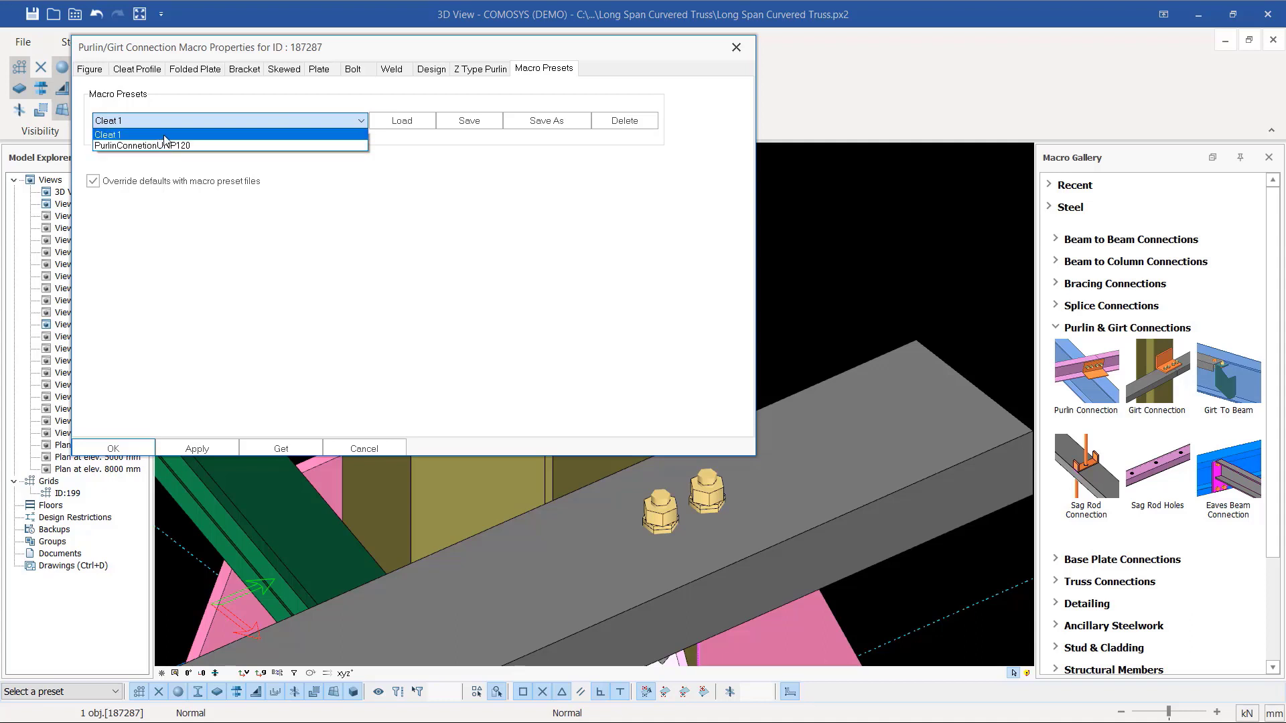
click(239, 135)
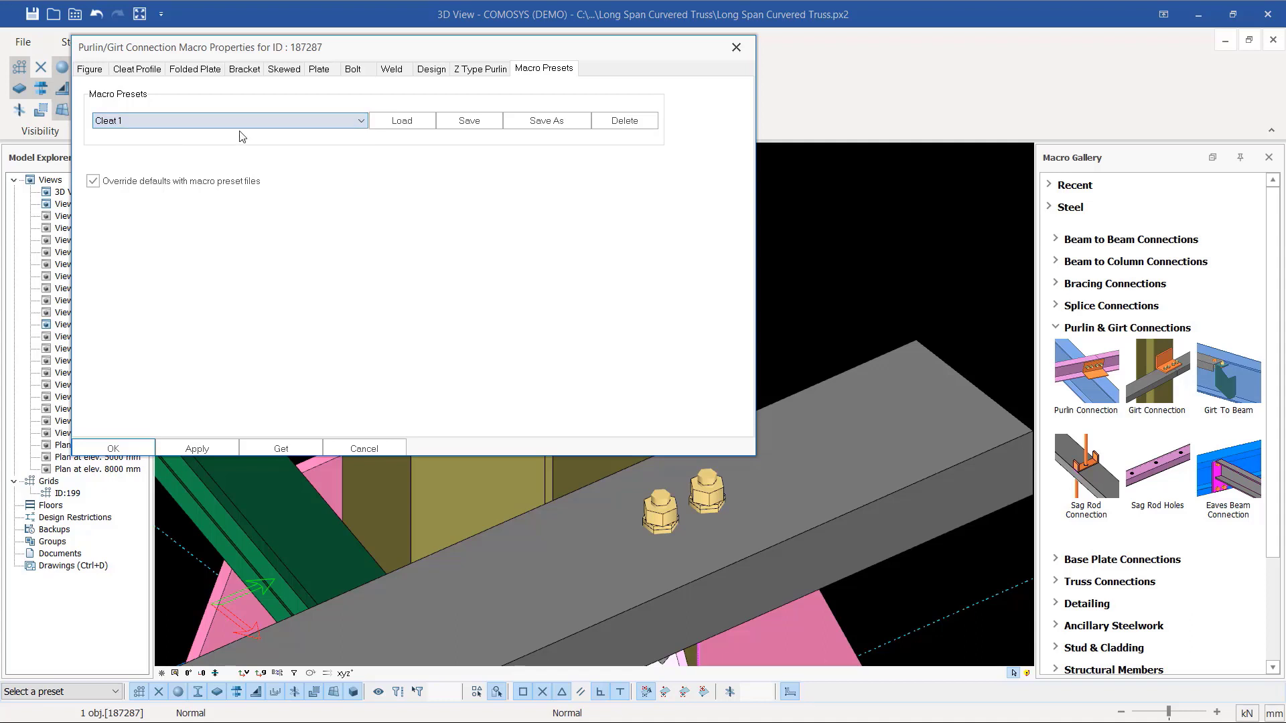
click(403, 120)
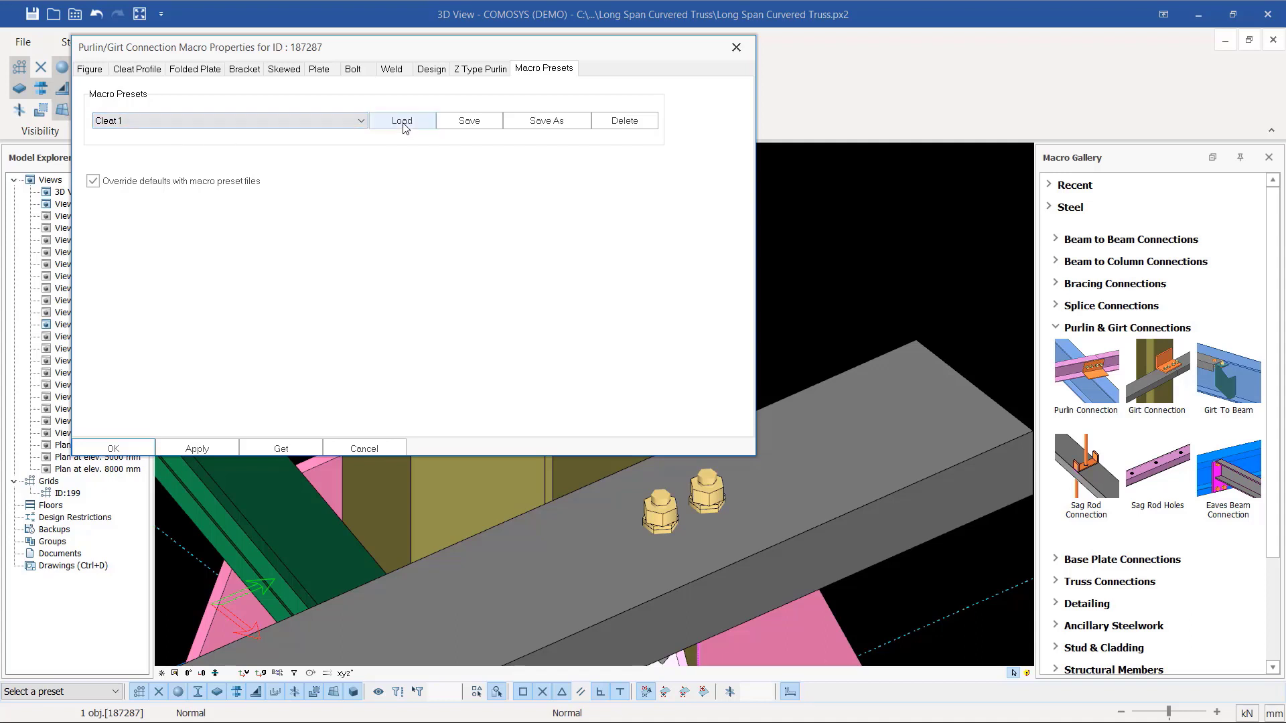
click(211, 448)
click(113, 448)
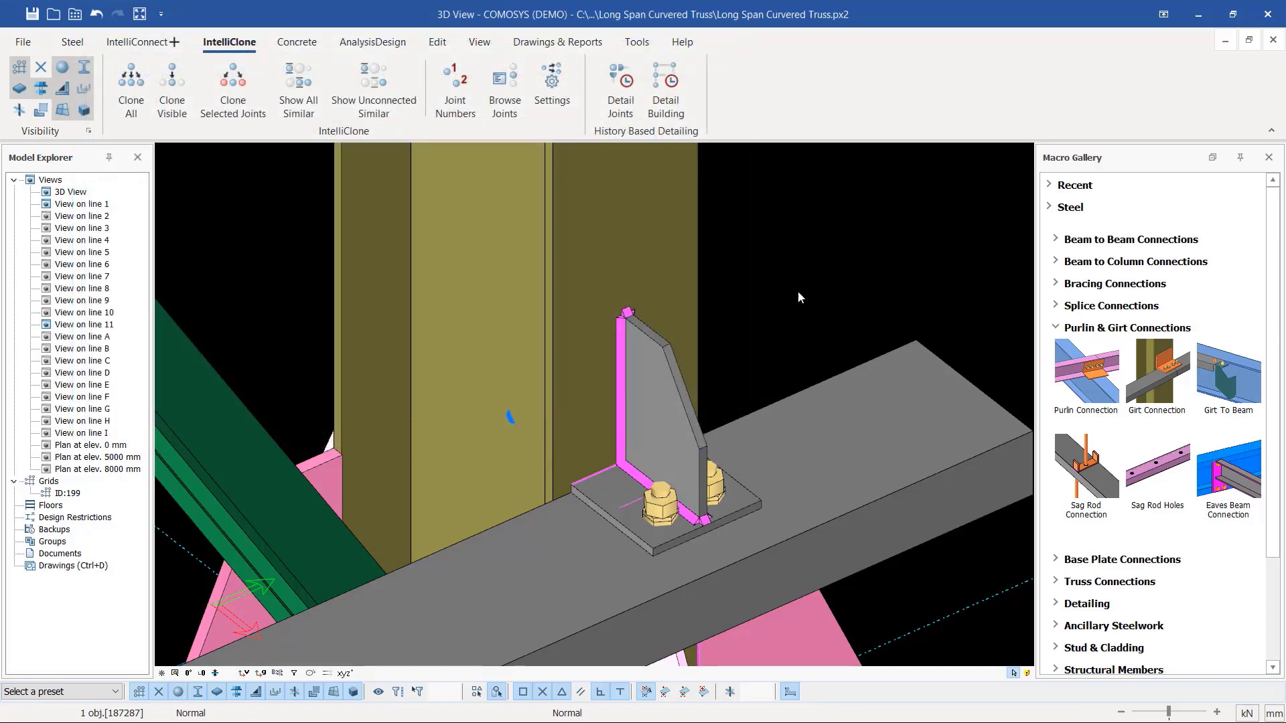
click(798, 291)
Step: Select the plates, bolts and welds of the line 4 column's lowest girt connection, leaving the column itself out of the selection
scroll(536, 380, down, 3)
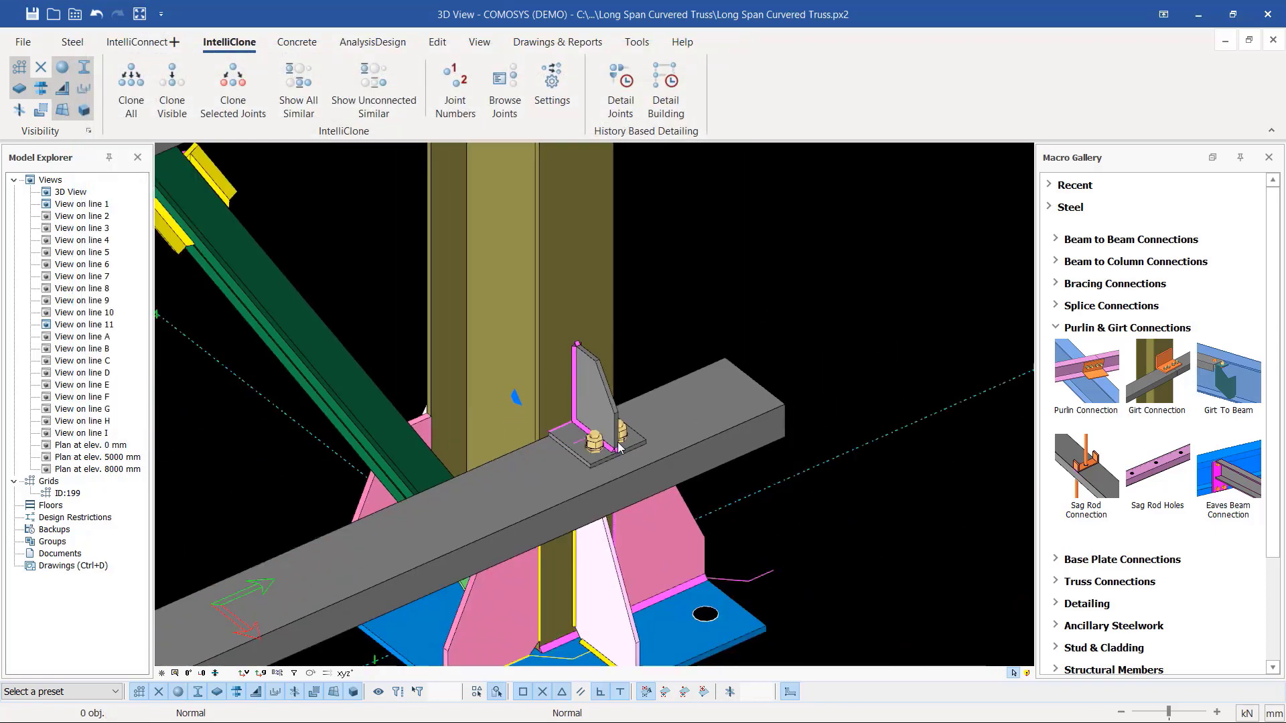
click(599, 445)
mouse_move(598, 445)
middle_down()
mouse_move(533, 436)
mouse_move(597, 438)
middle_up()
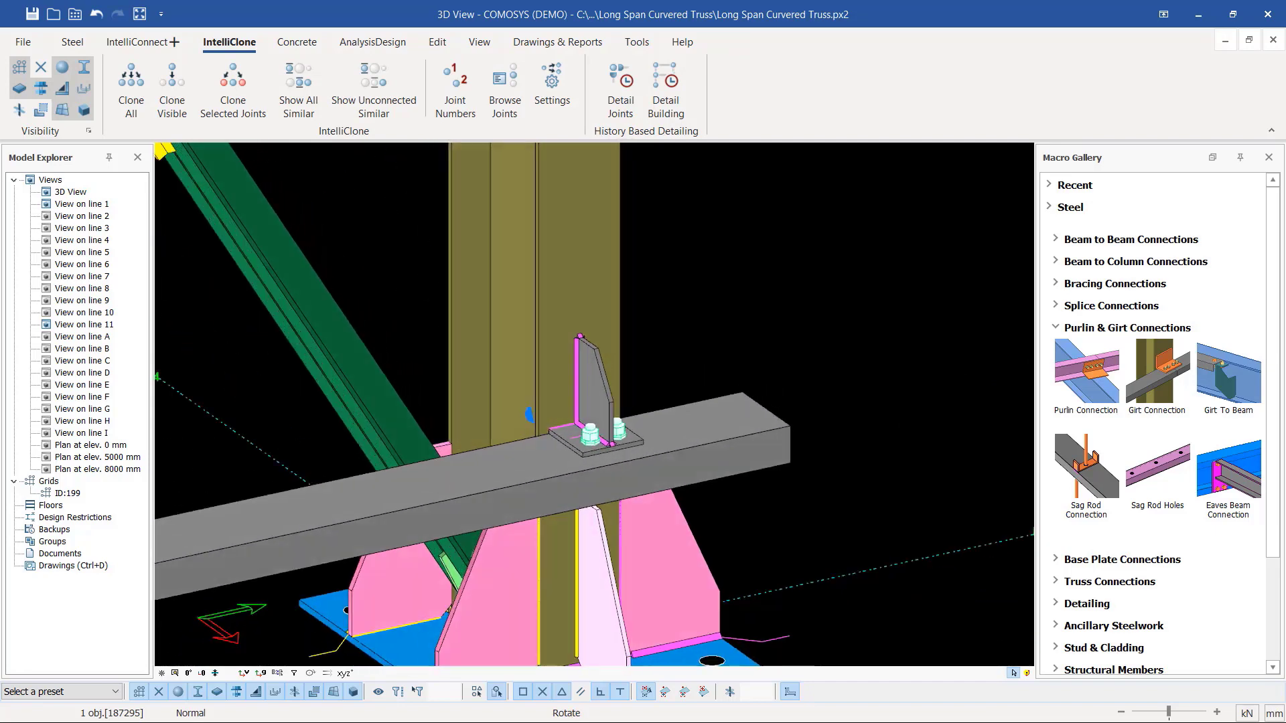
middle_drag(530, 416, 519, 417)
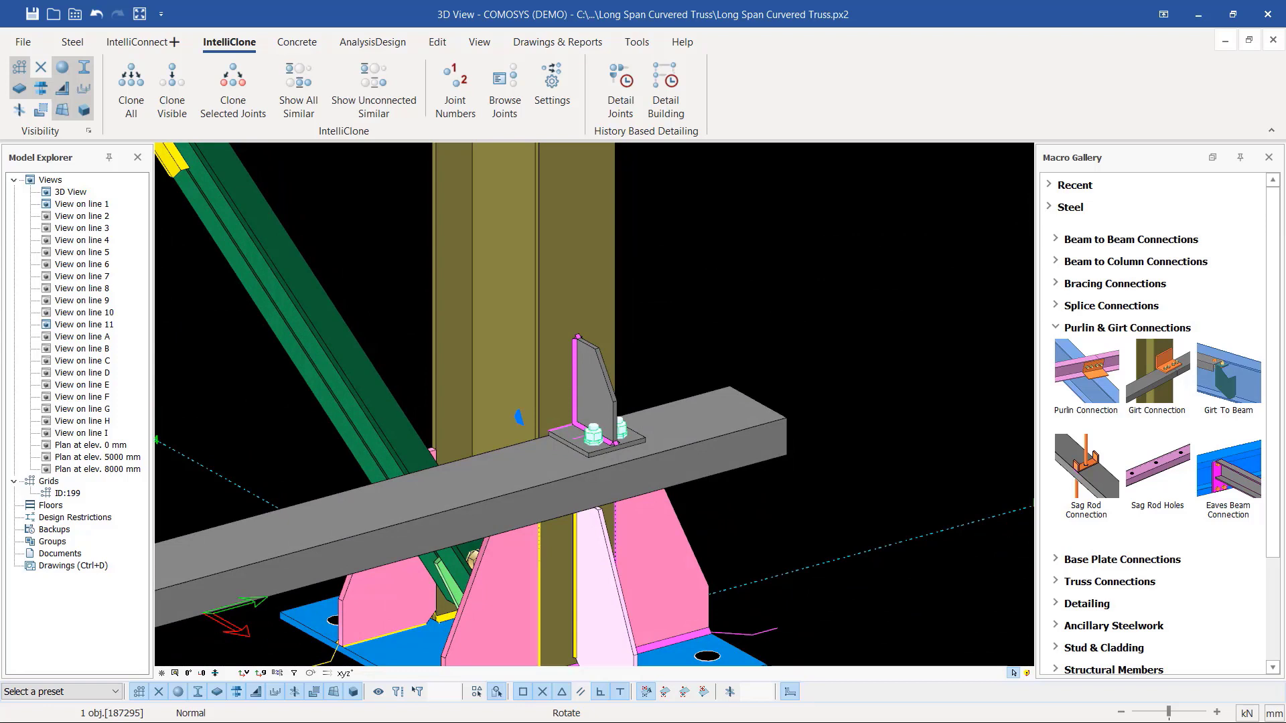
drag(663, 307, 503, 419)
click(745, 416)
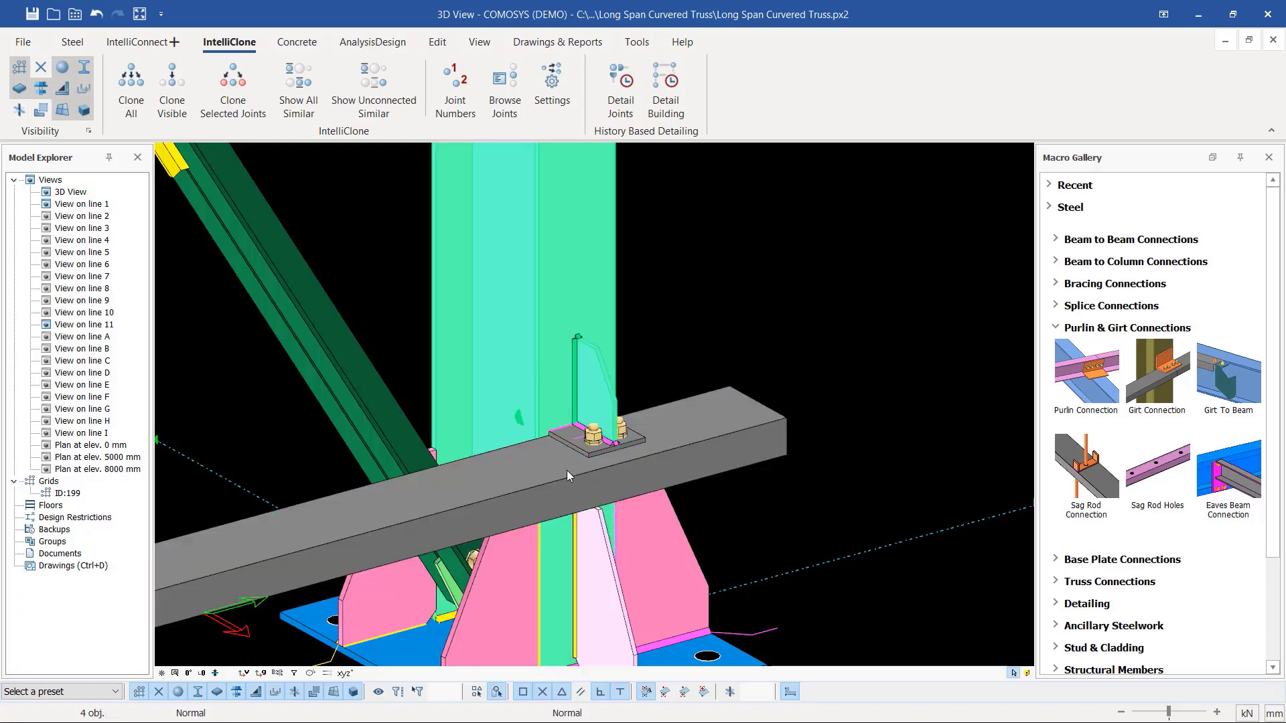
drag(645, 274, 540, 453)
click(640, 464)
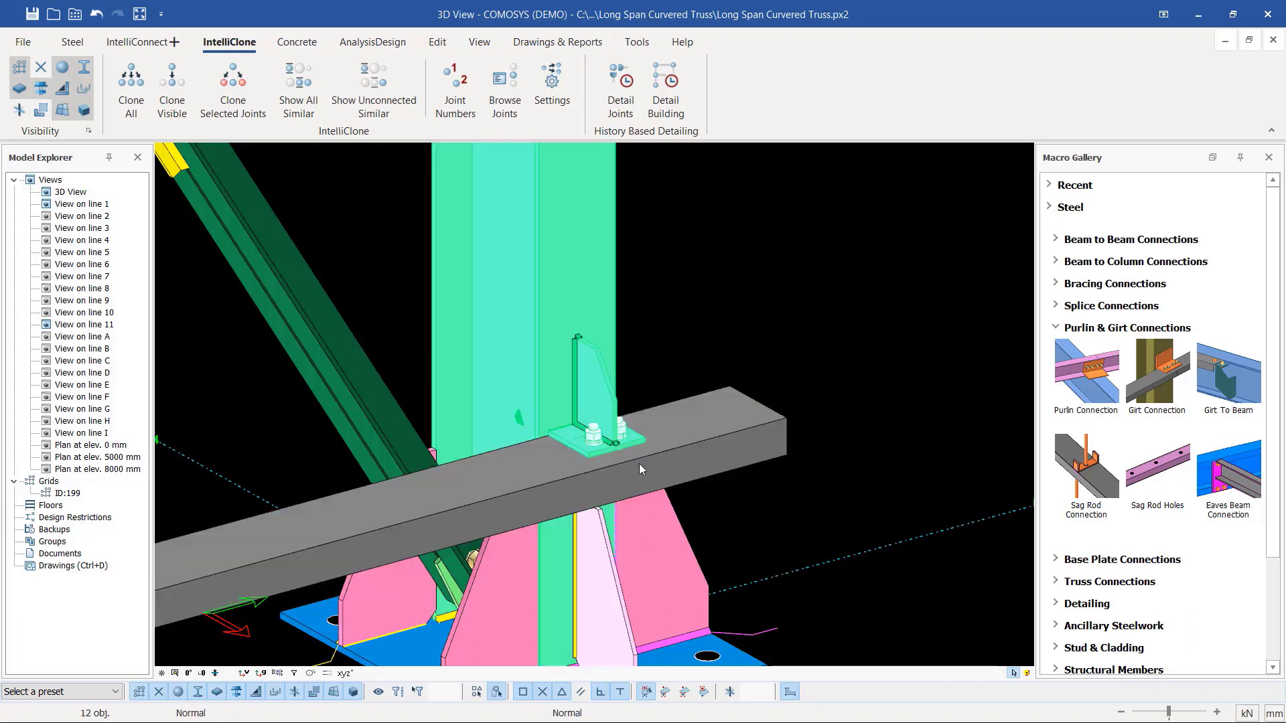
click(491, 350)
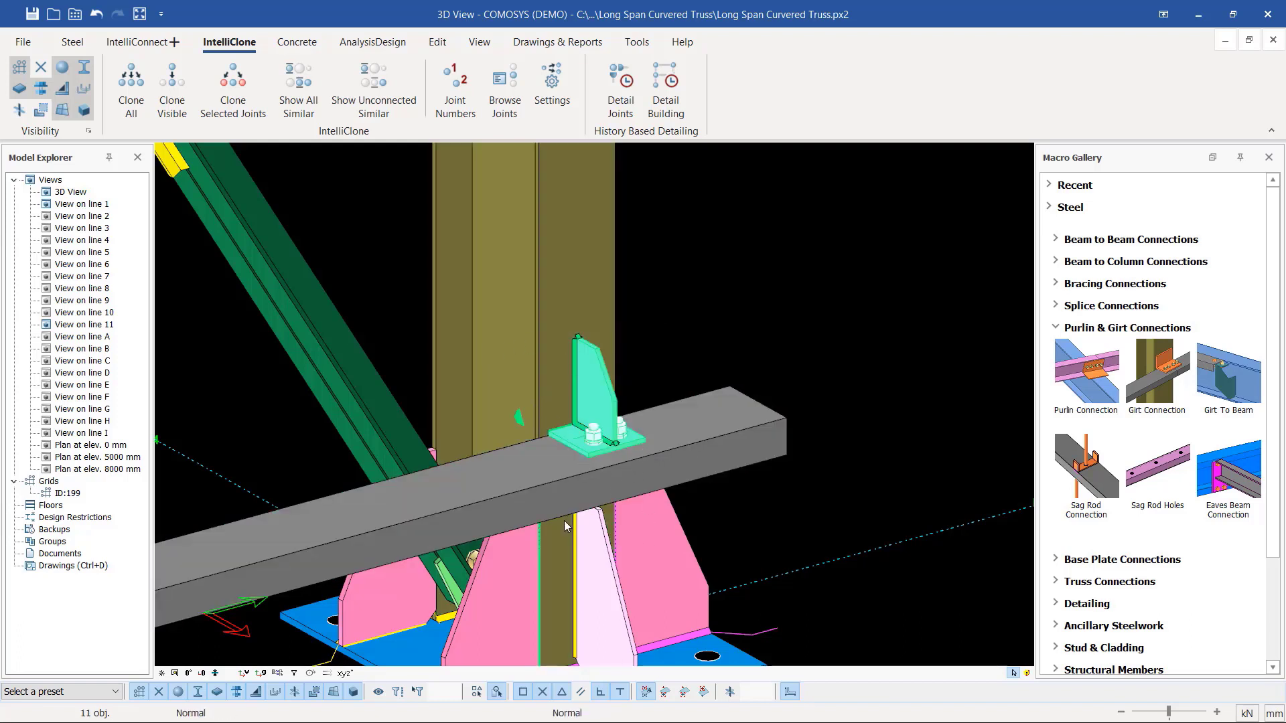
Step: Clone the selected girt connection to all similar unconnected joints in the model
scroll(519, 420, down, 1)
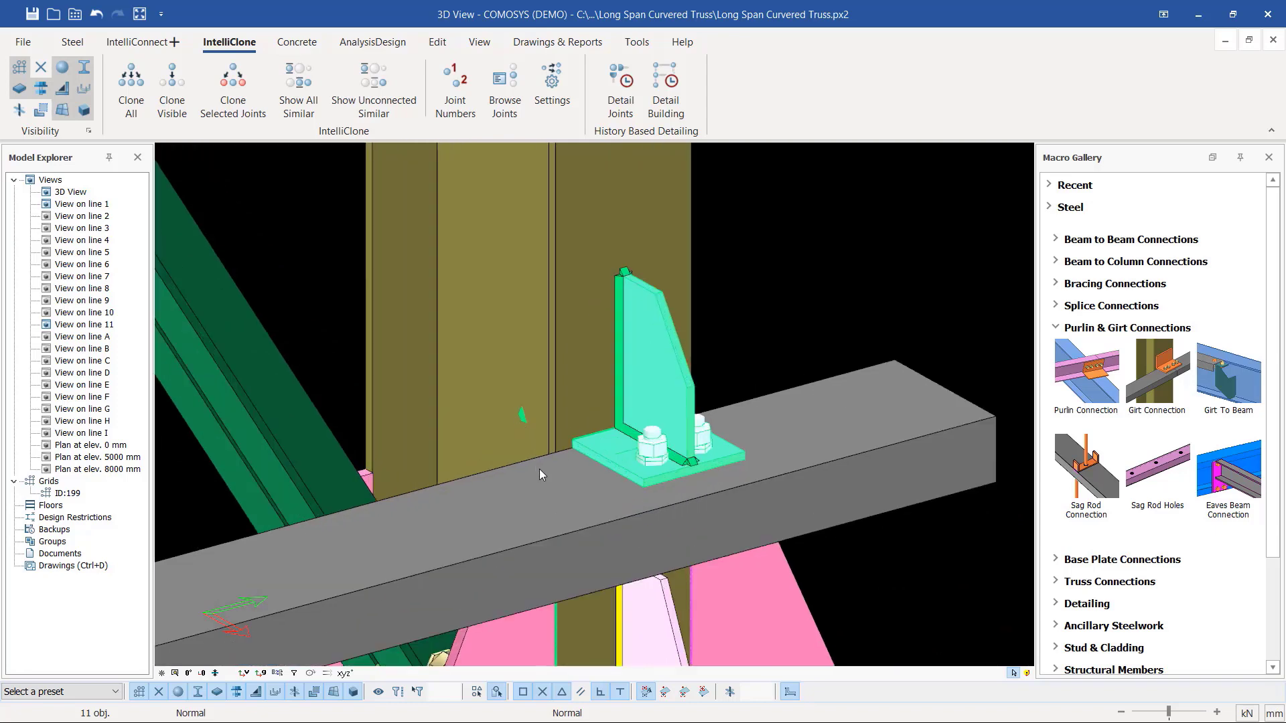
scroll(545, 470, down, 1)
scroll(551, 472, down, 2)
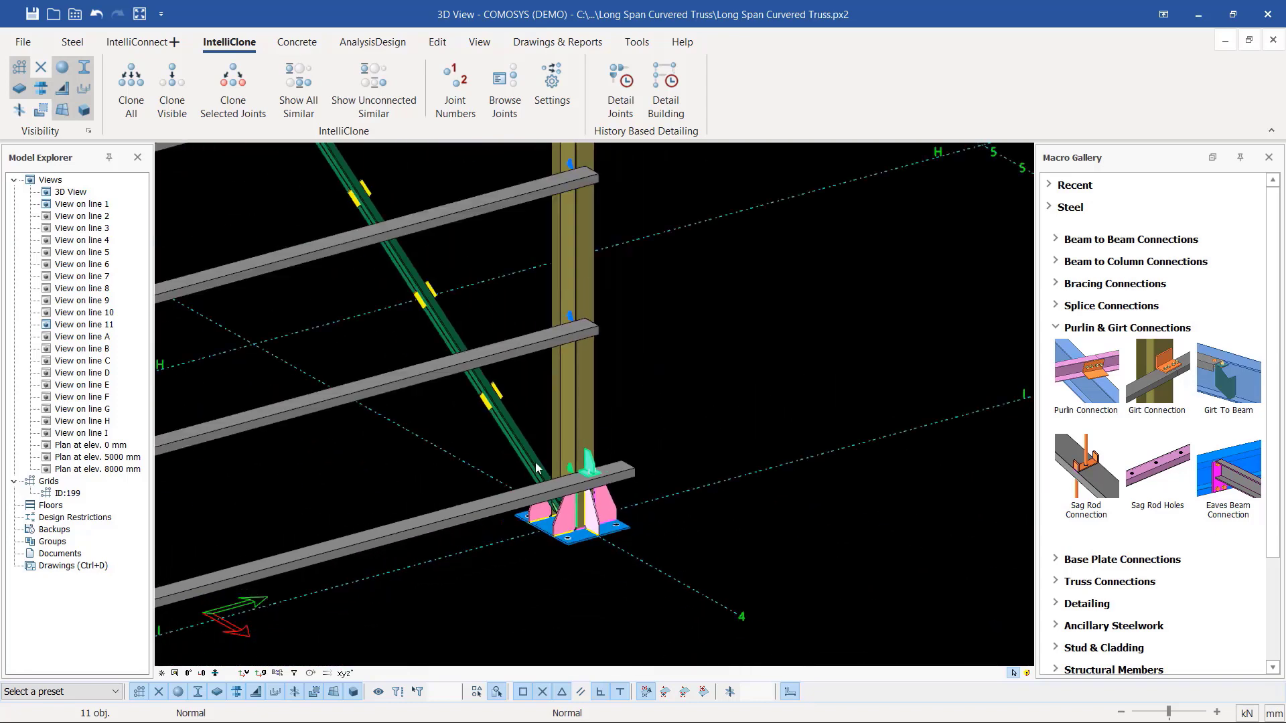
scroll(573, 426, down, 2)
scroll(939, 251, up, 1)
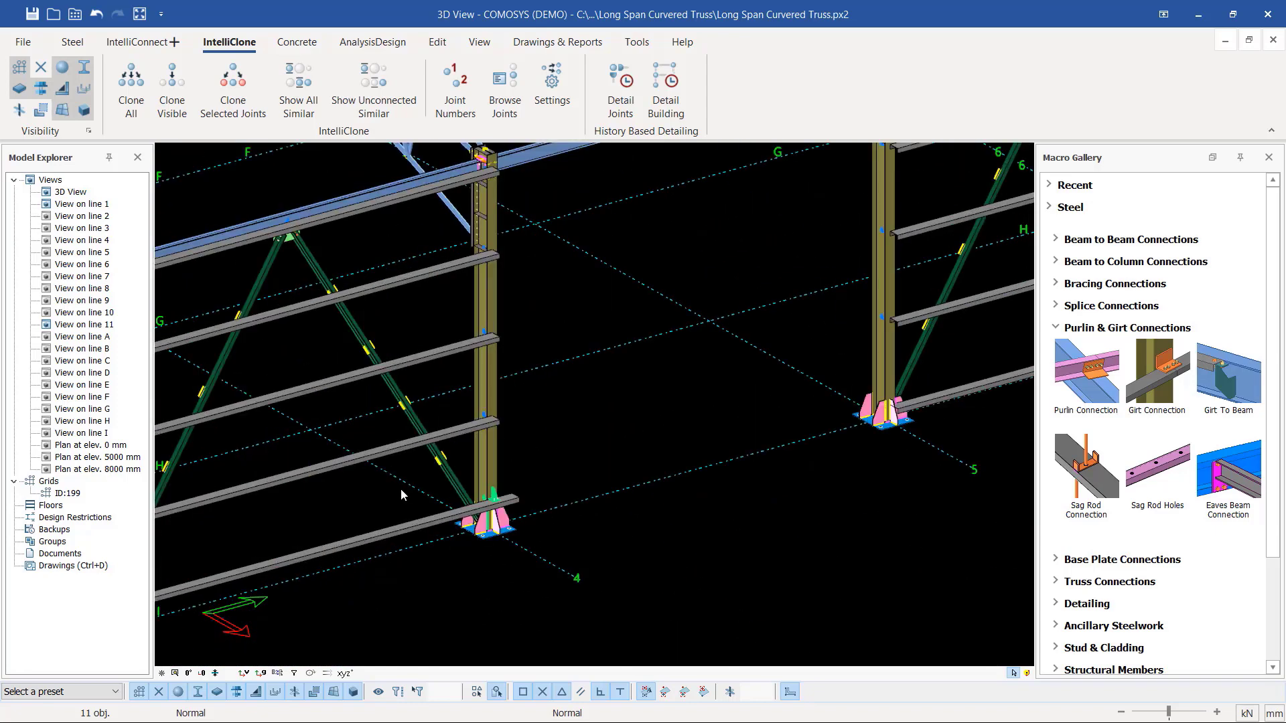
scroll(402, 490, down, 1)
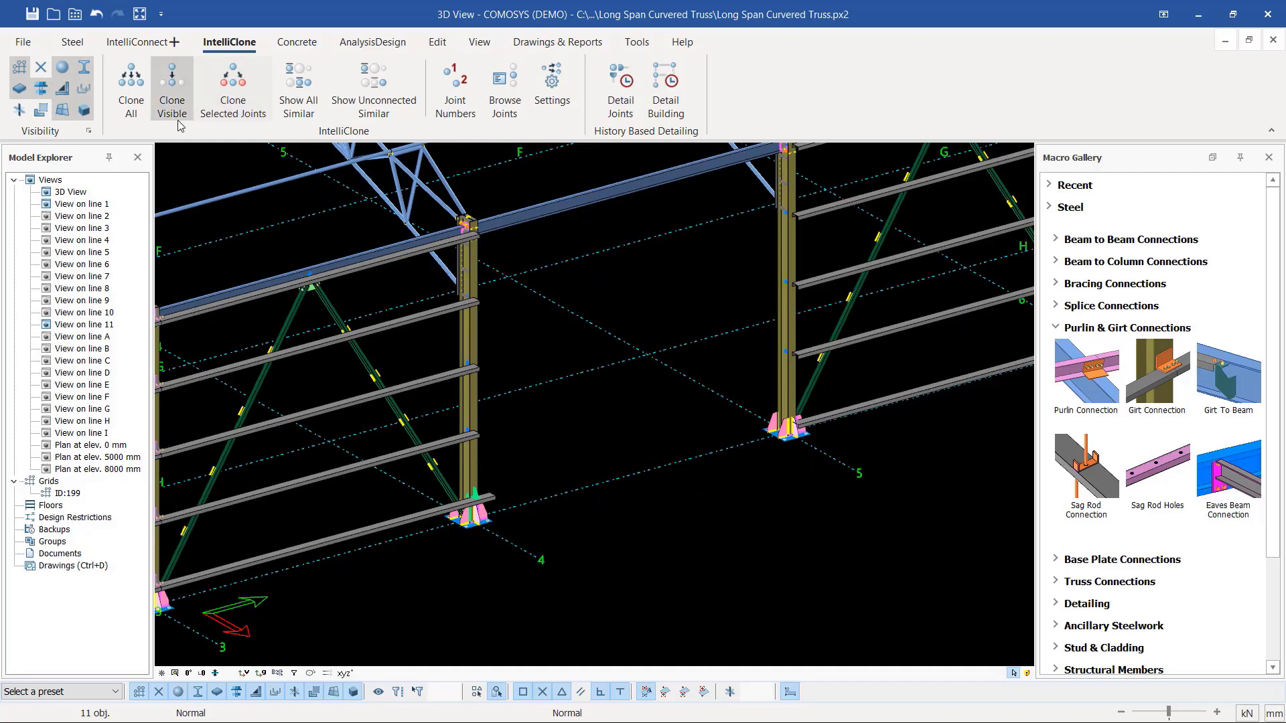
scroll(476, 496, up, 3)
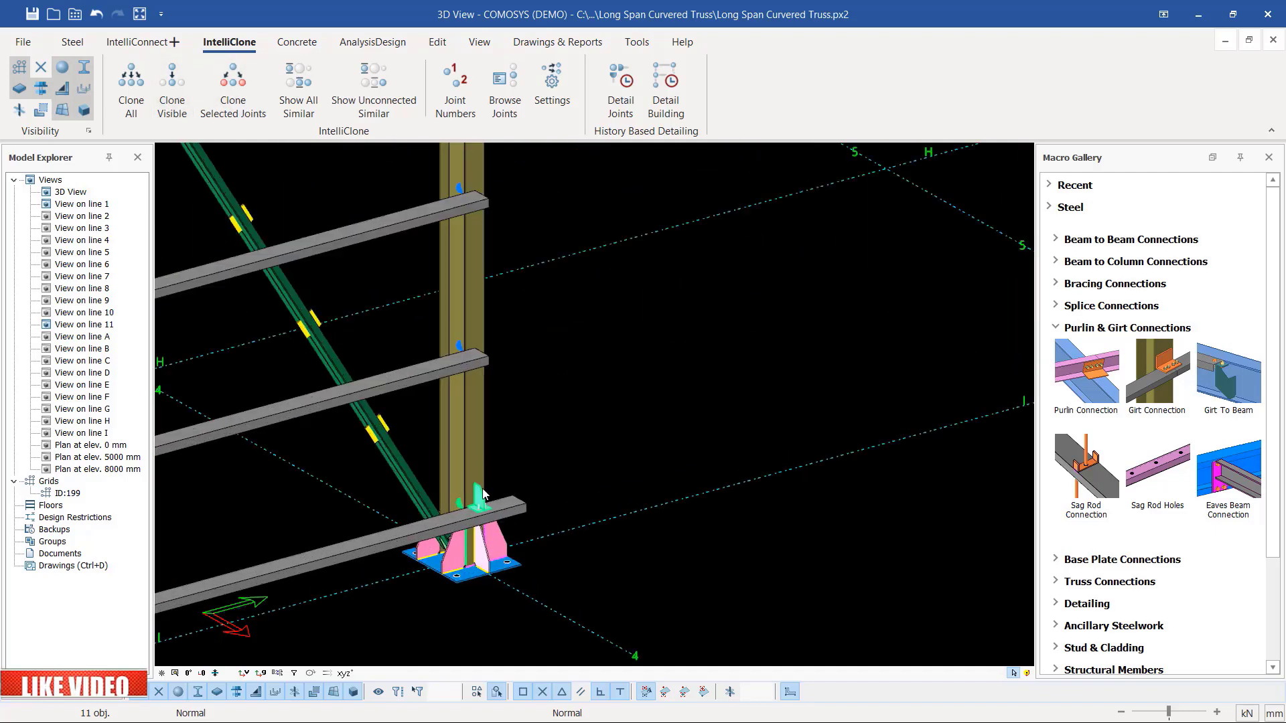
scroll(493, 501, down, 1)
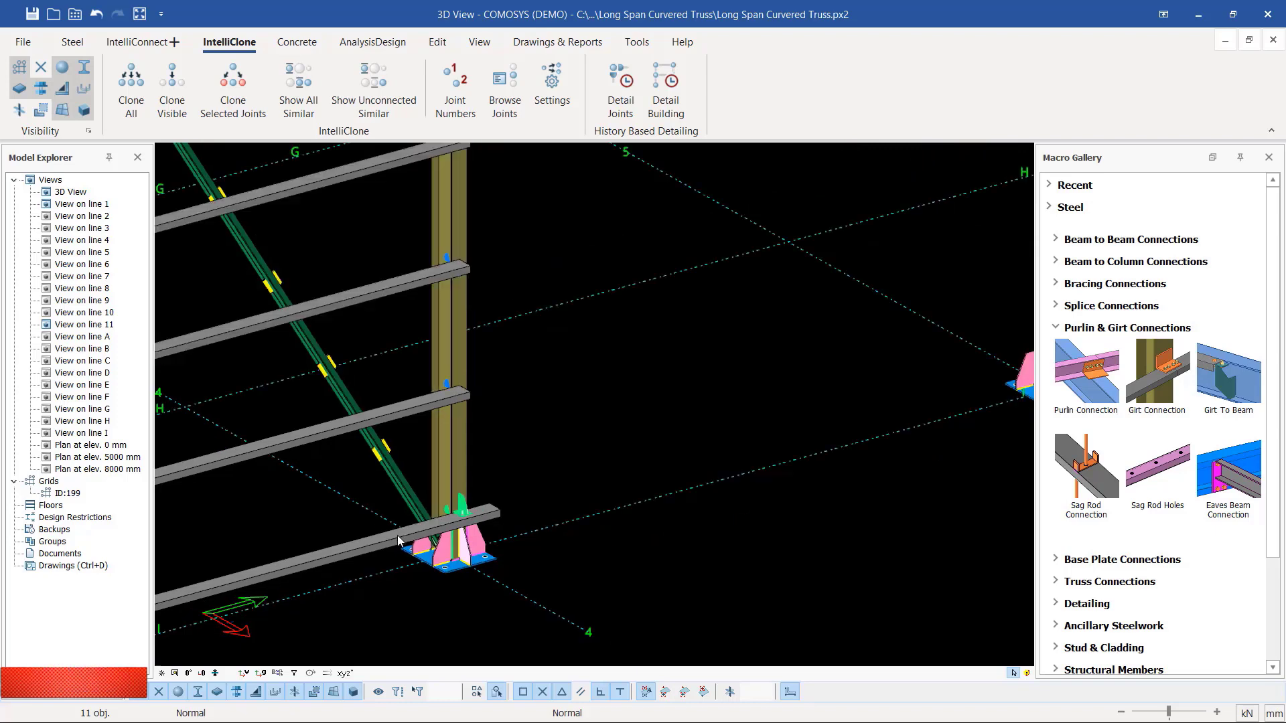
scroll(440, 473, down, 2)
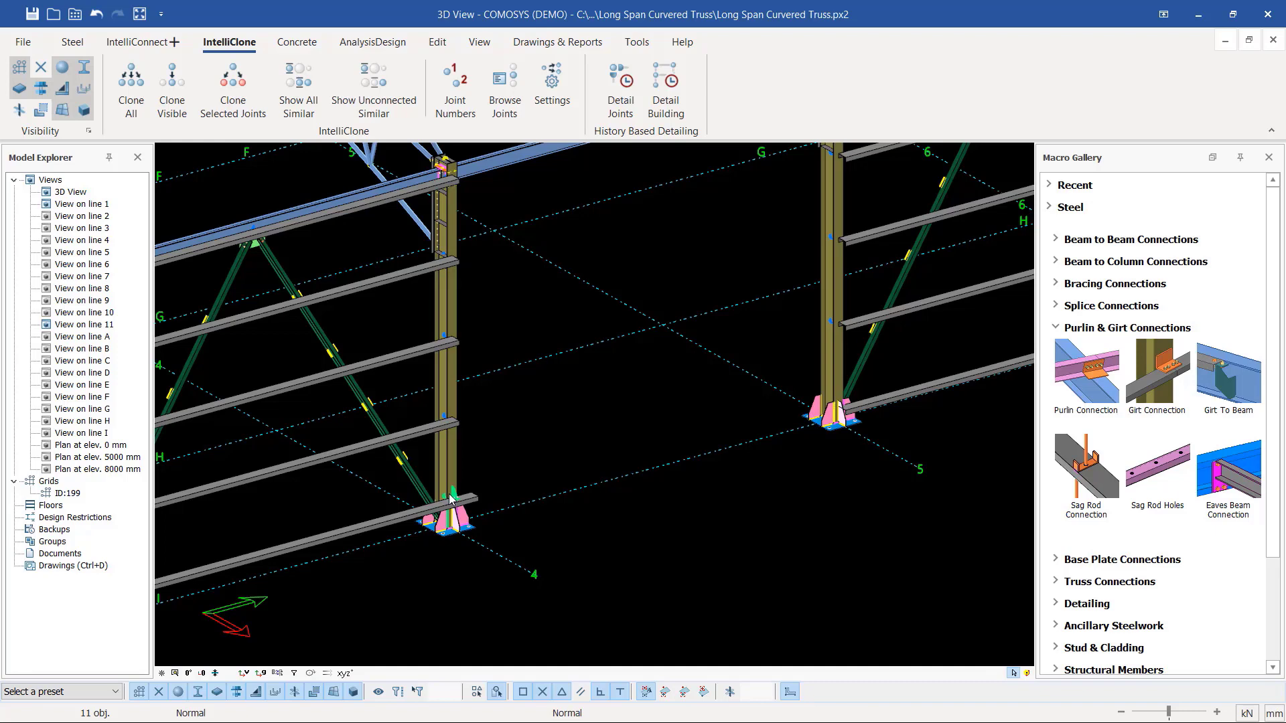
click(131, 106)
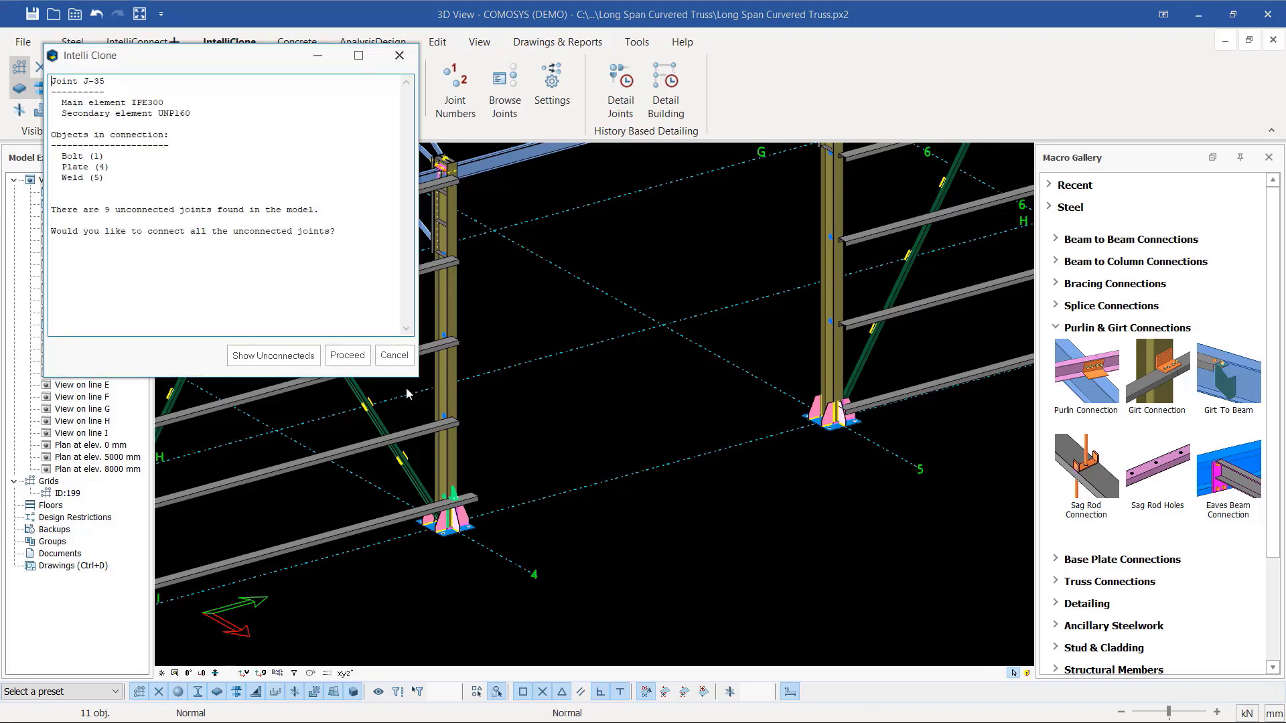
click(352, 356)
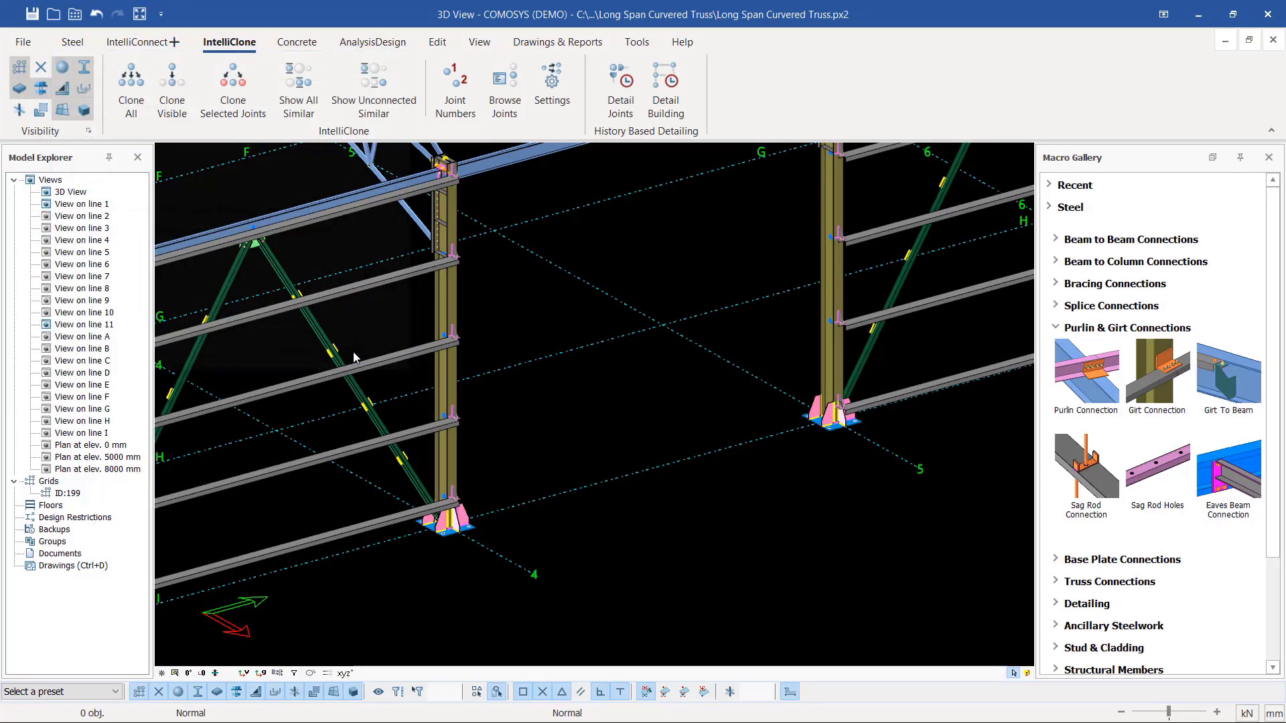
Step: Examine the cloned cleat connections at the girt ends on the line 4 and line 5 columns, up to the eaves
scroll(443, 337, up, 3)
scroll(443, 341, up, 4)
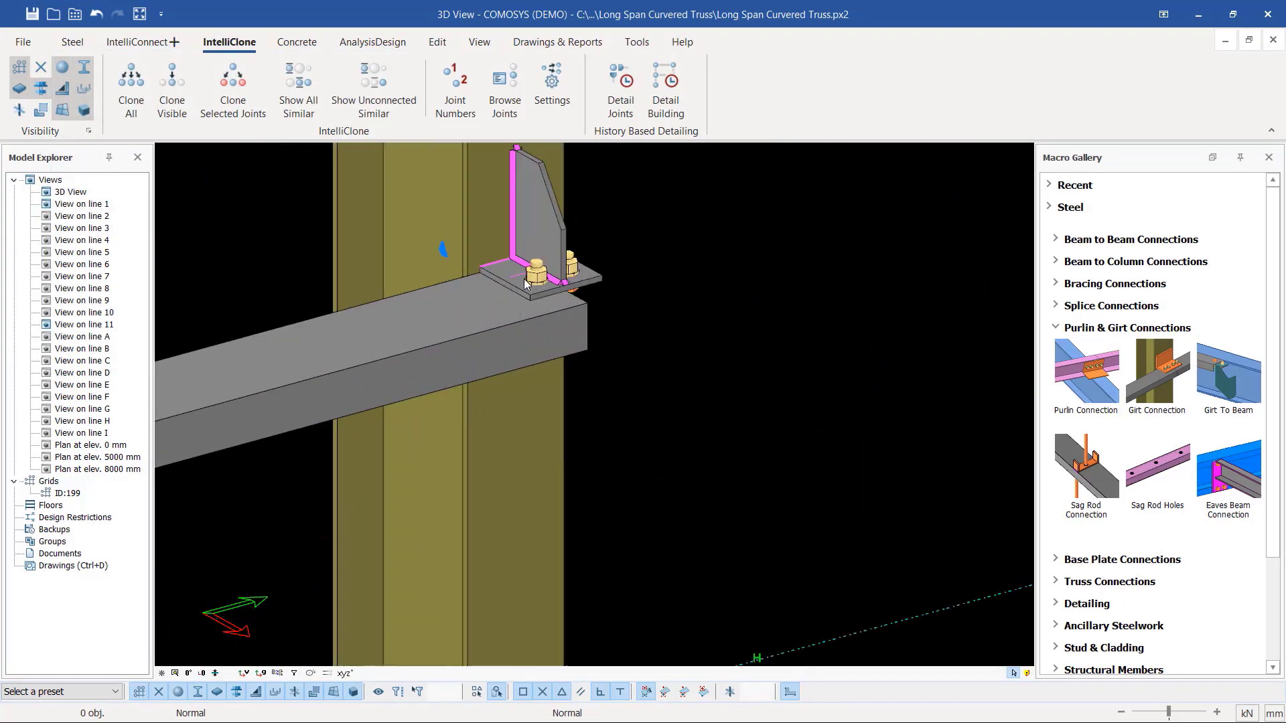
scroll(541, 275, down, 3)
scroll(504, 340, down, 4)
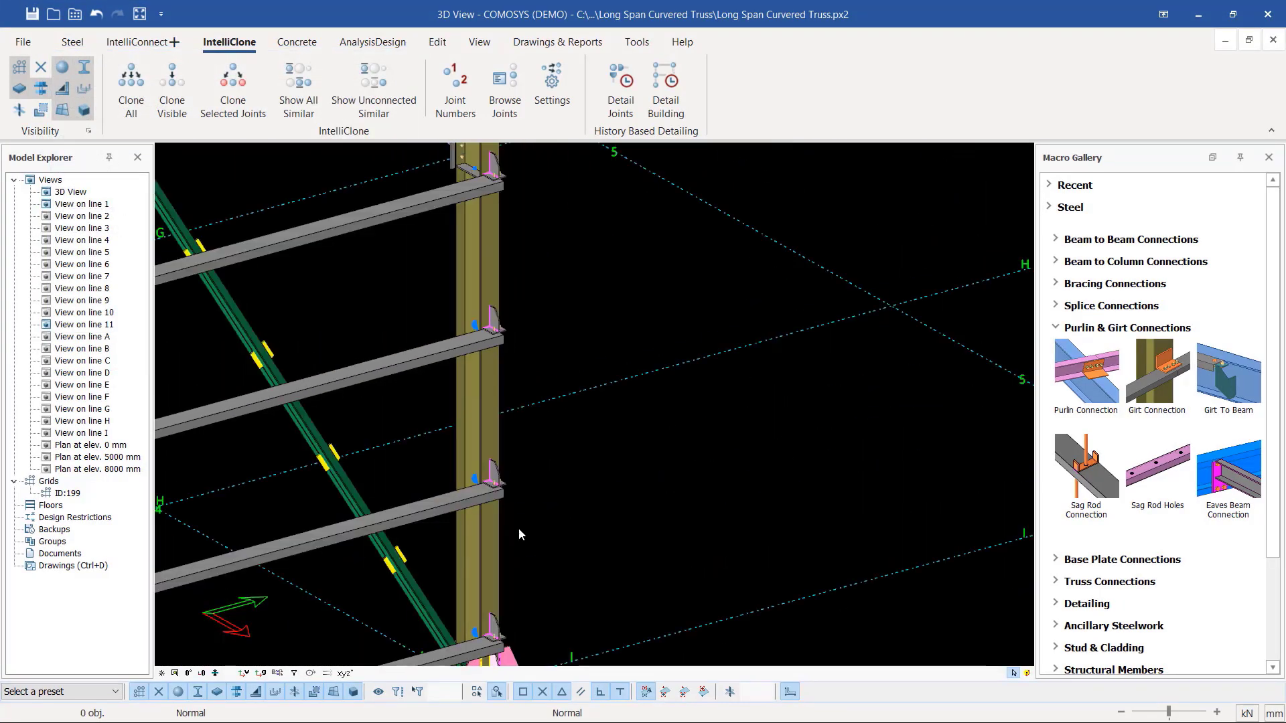
scroll(489, 488, up, 4)
scroll(498, 509, down, 4)
scroll(505, 268, up, 5)
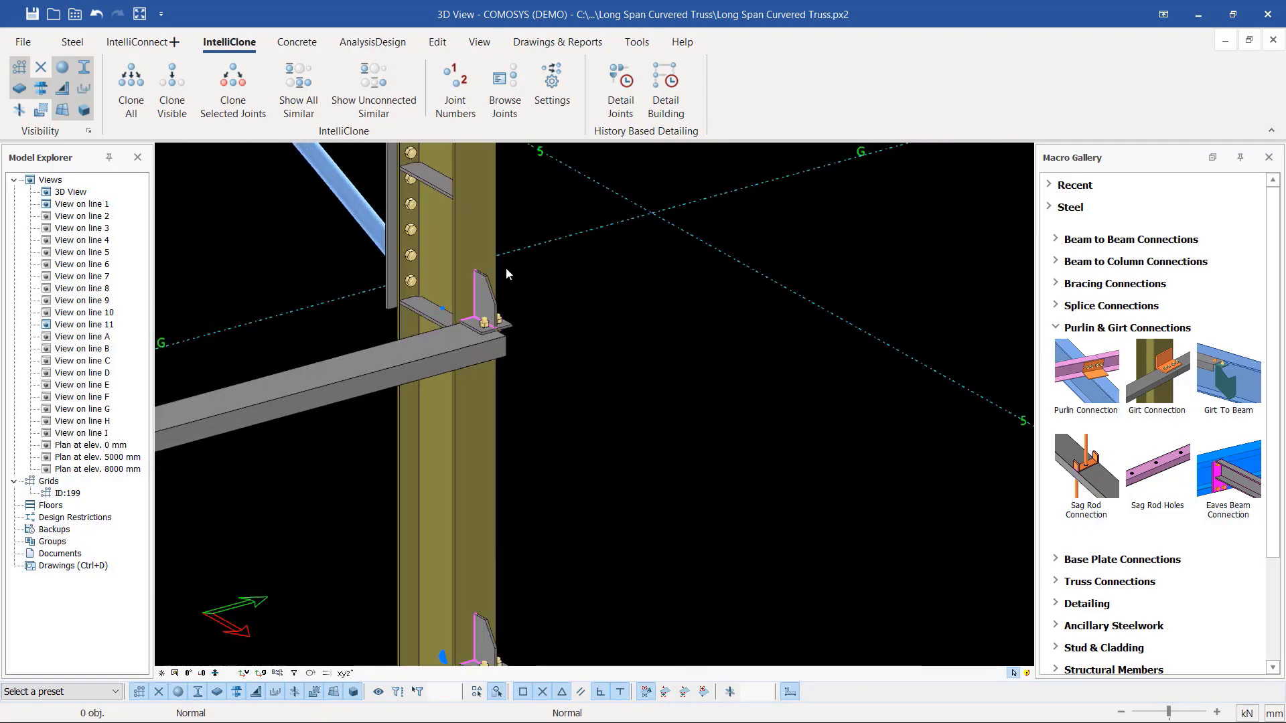
scroll(408, 375, down, 5)
scroll(787, 276, down, 3)
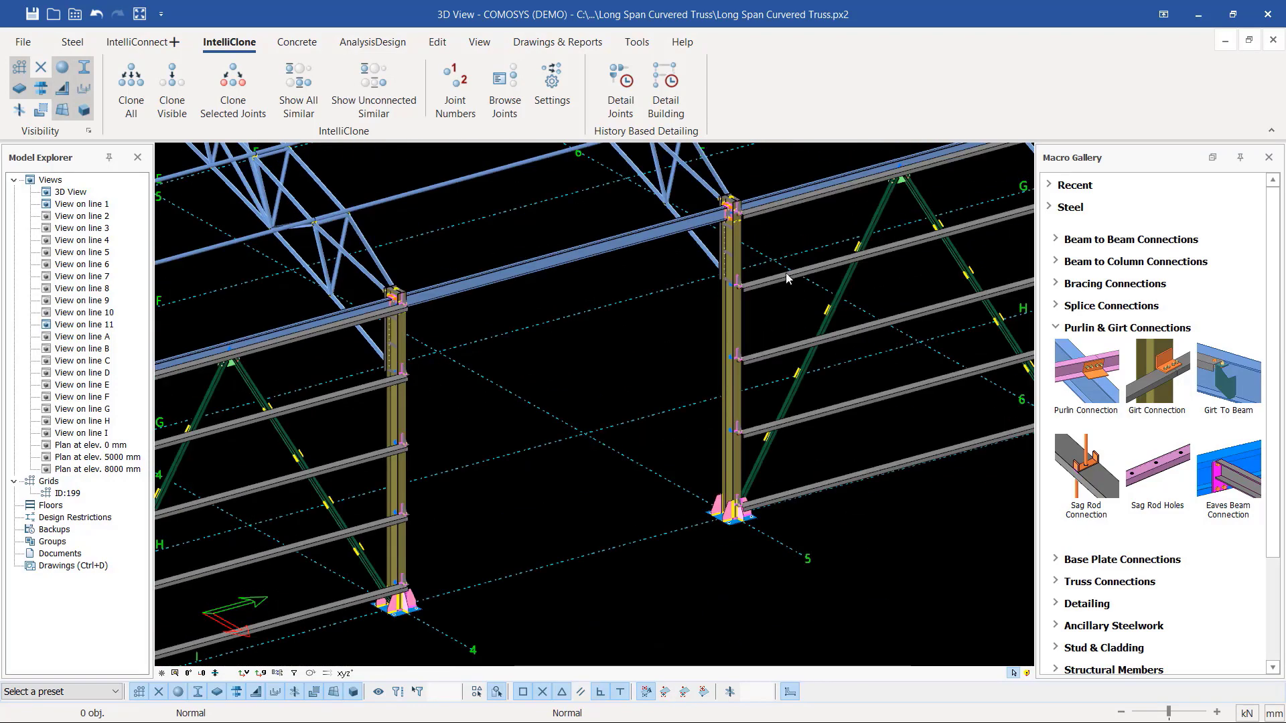
scroll(711, 326, up, 6)
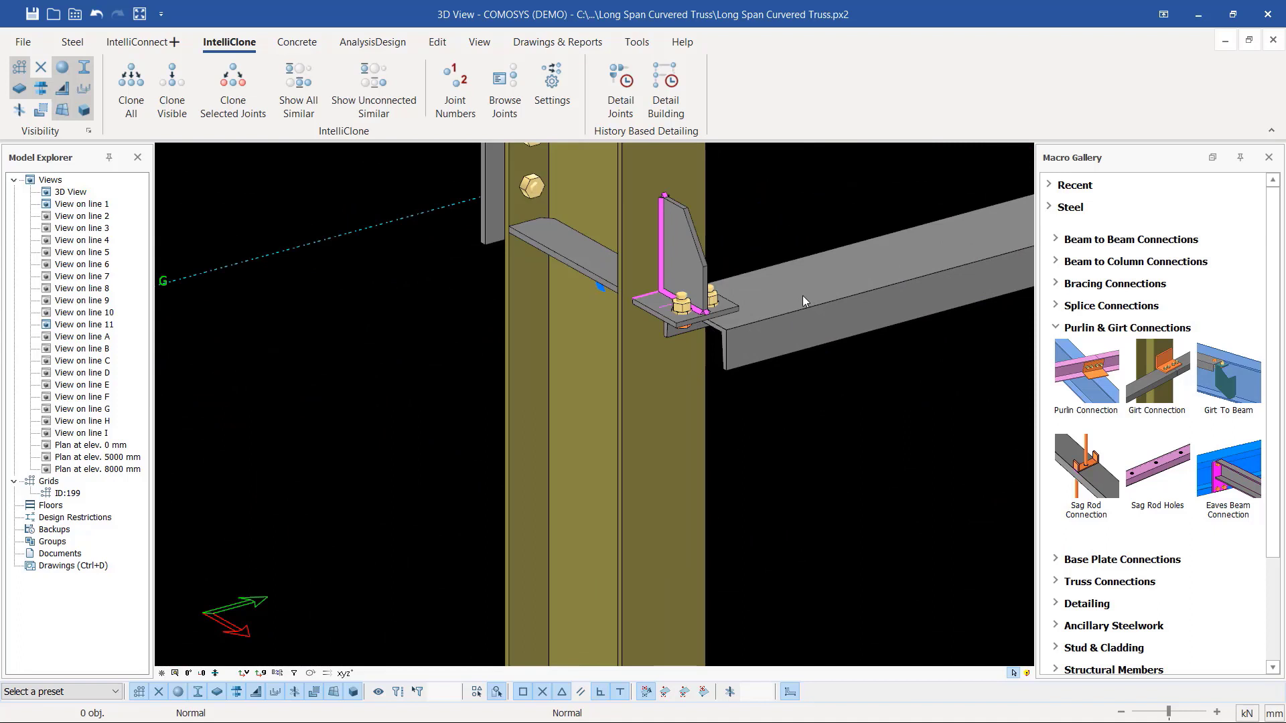
click(802, 296)
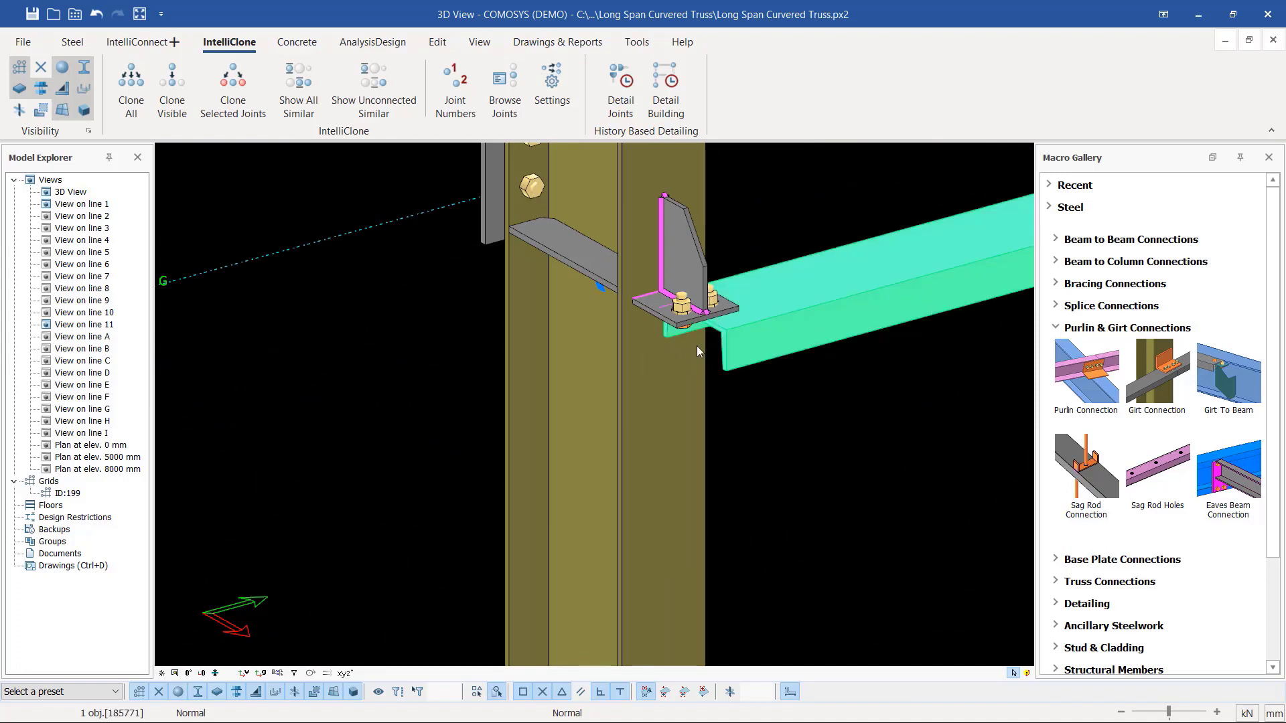
scroll(697, 345, down, 5)
scroll(694, 355, down, 10)
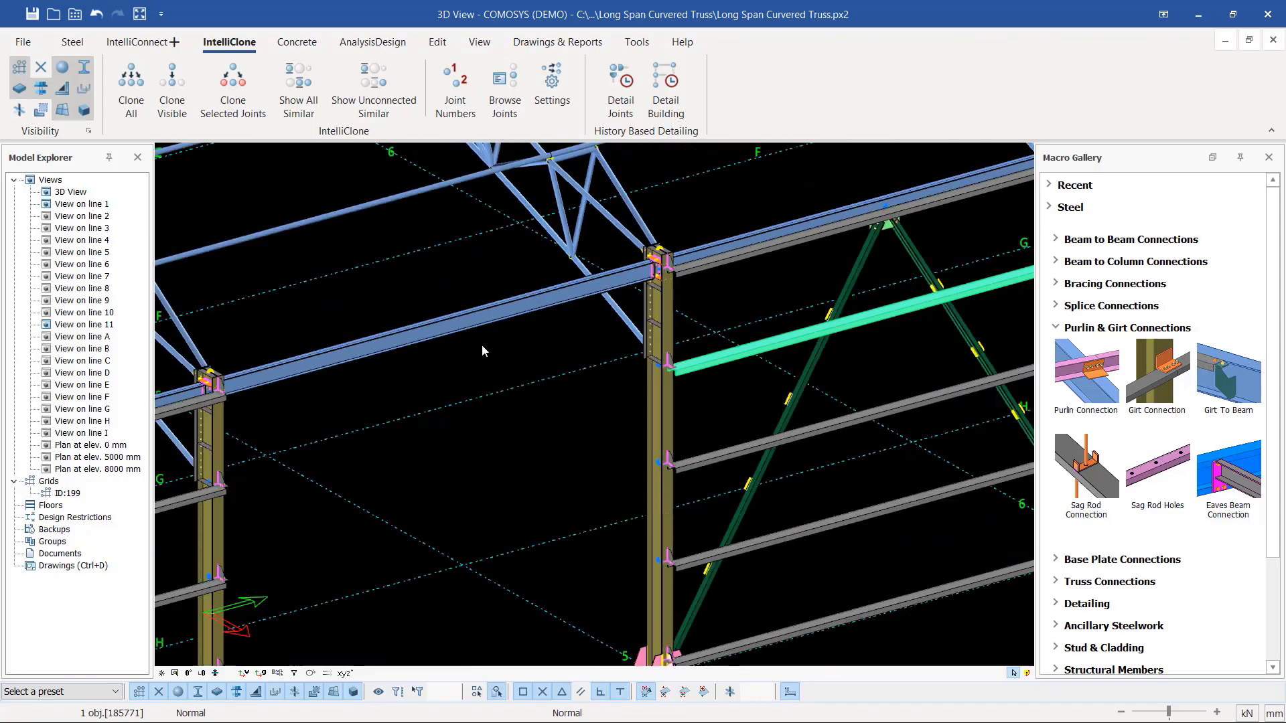
Step: Examine the girt-to-column joints along the long wall to line 11, on the gable wall and on the opposite long wall
scroll(864, 260, up, 5)
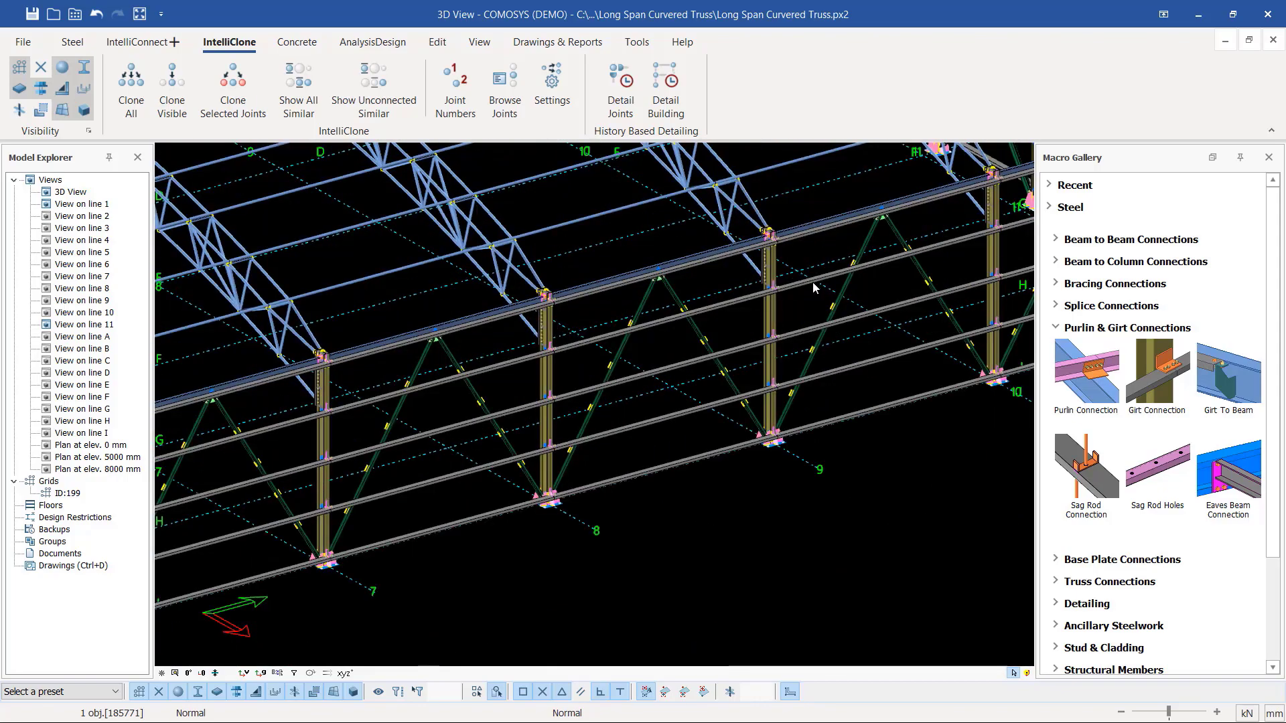
scroll(874, 261, down, 5)
scroll(878, 261, up, 5)
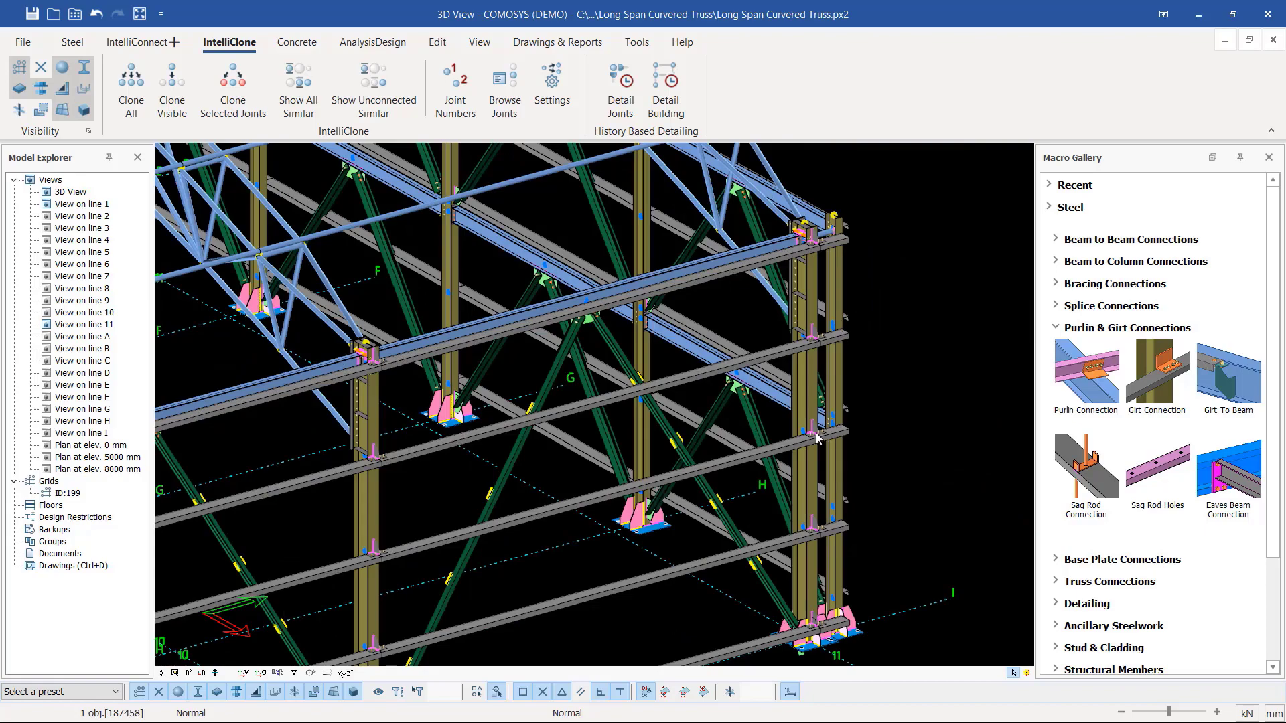
middle_drag(815, 432, 616, 436)
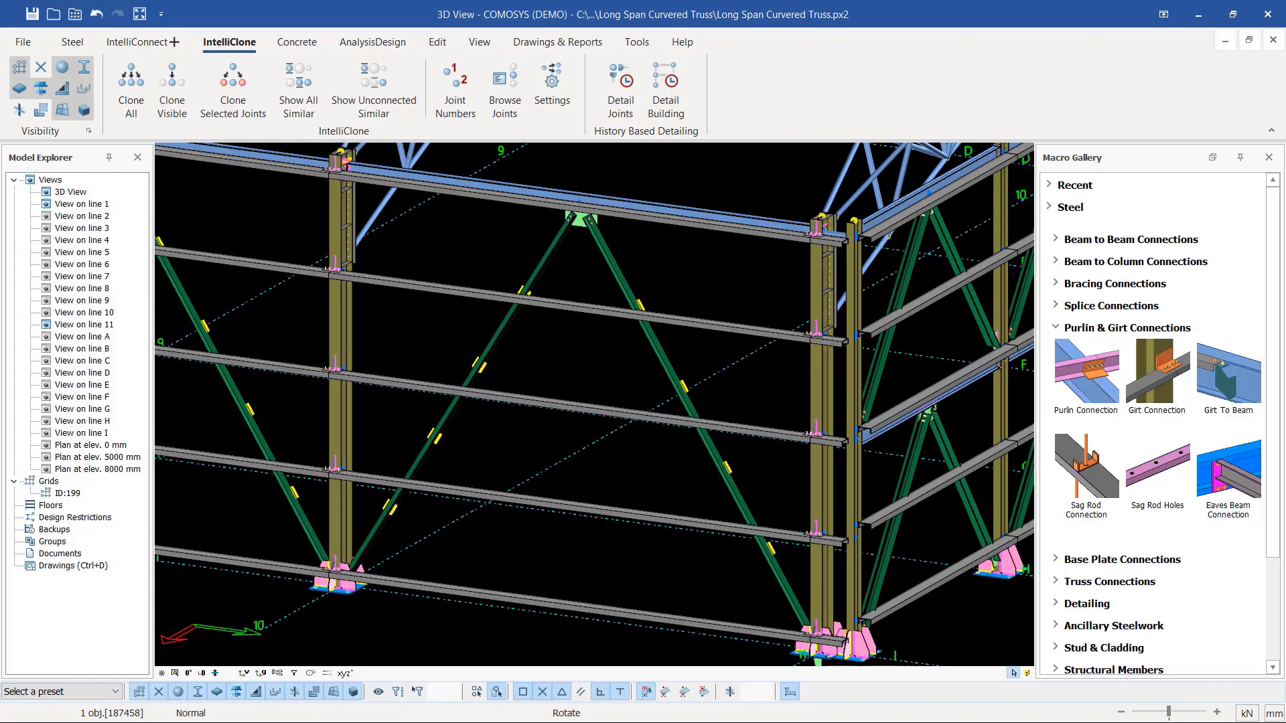
middle_drag(509, 449, 353, 482)
scroll(353, 483, down, 4)
scroll(798, 299, up, 8)
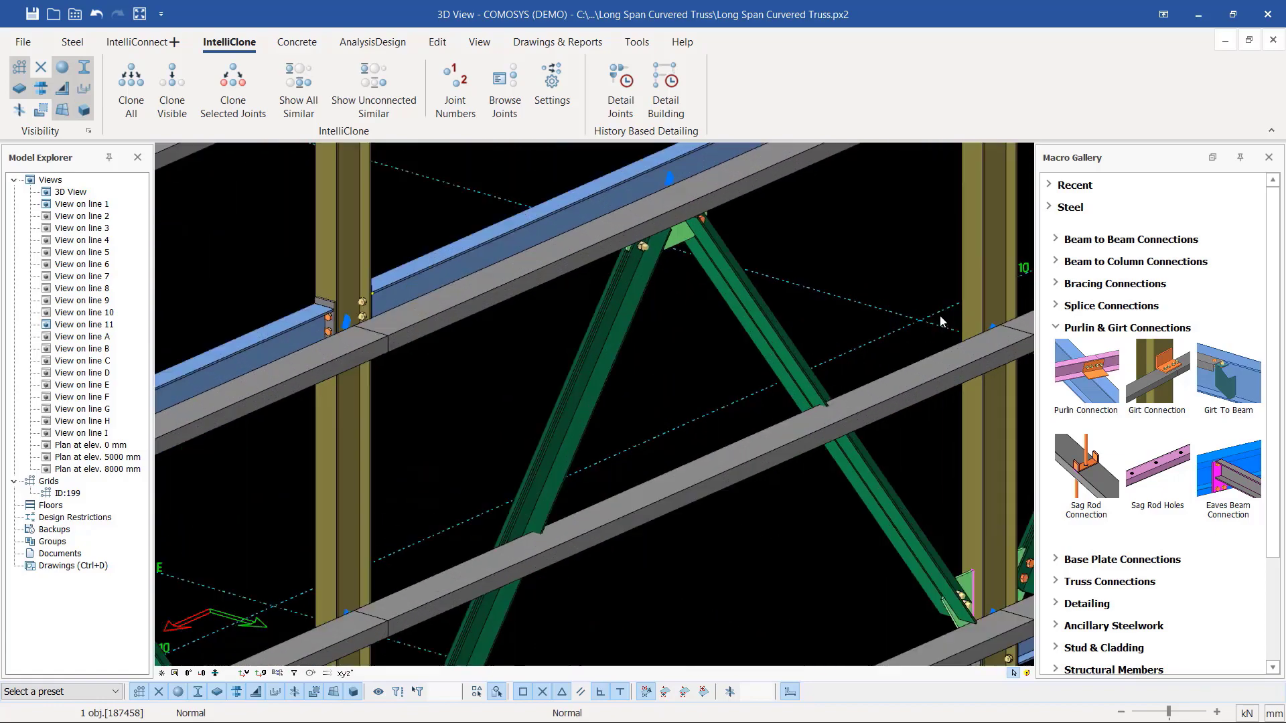
scroll(536, 408, down, 6)
scroll(787, 432, up, 3)
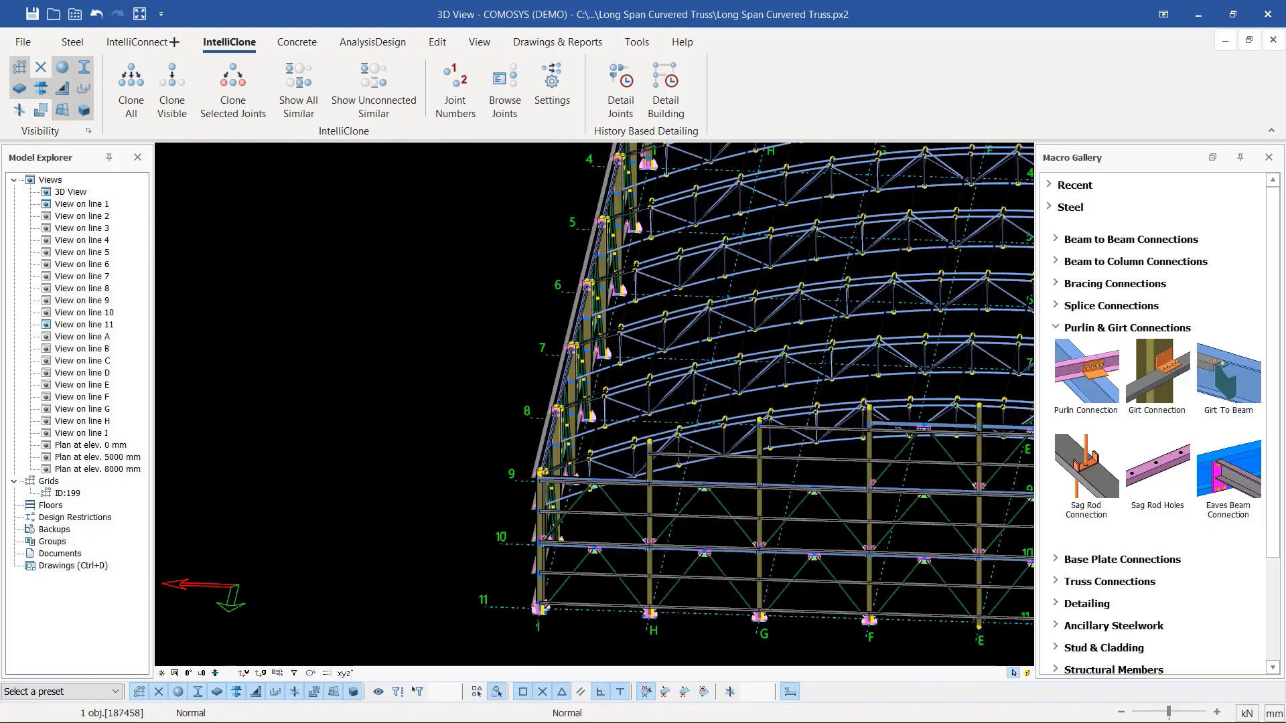
scroll(661, 446, down, 5)
scroll(727, 420, up, 8)
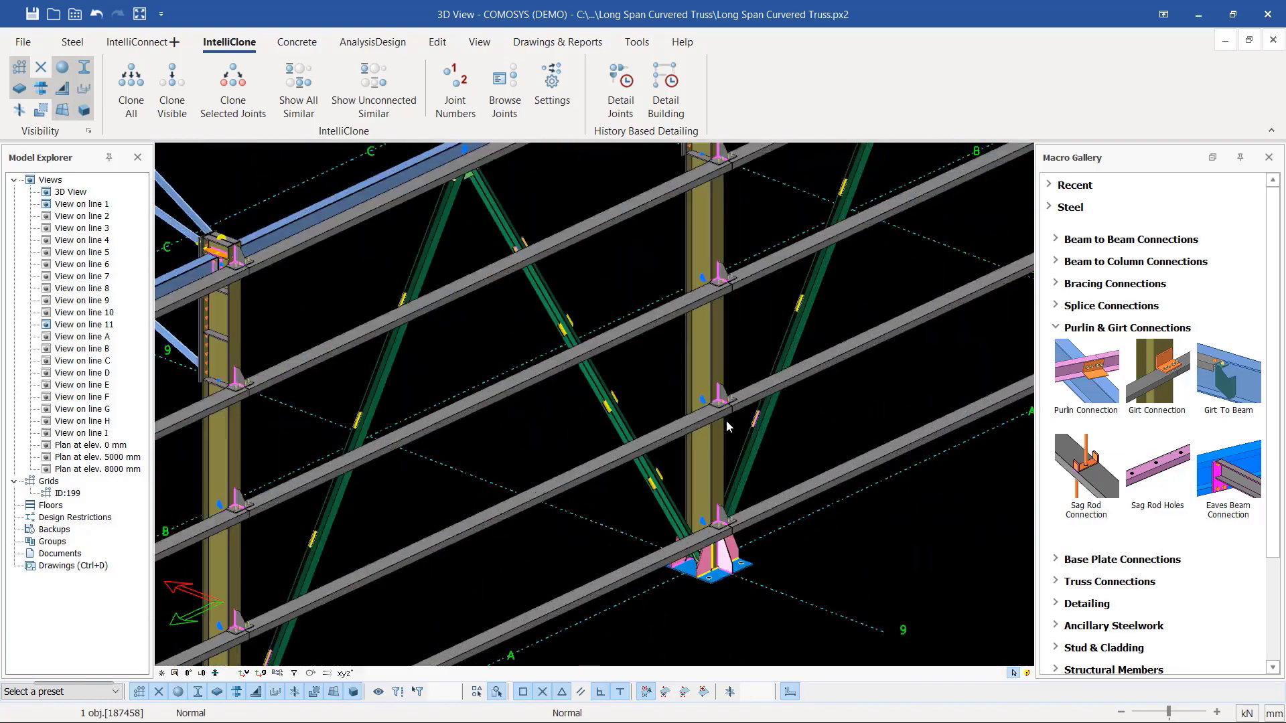
scroll(726, 420, down, 6)
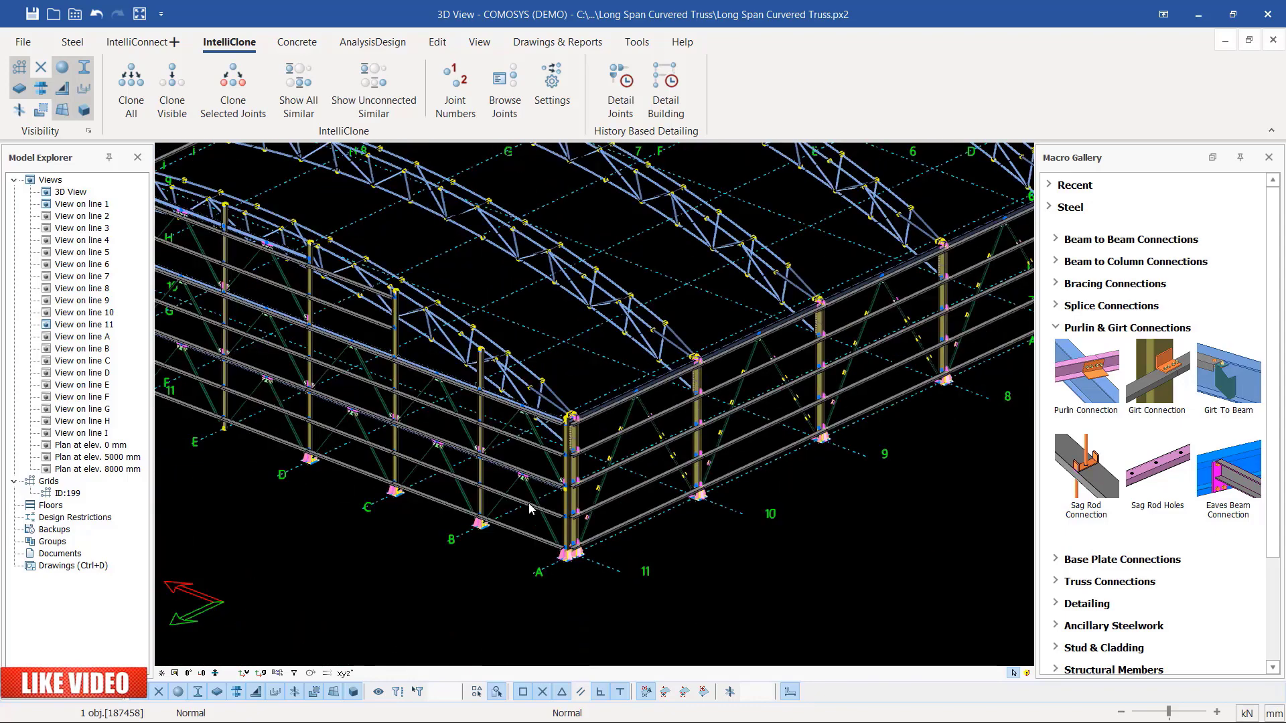
Step: Insert a girt connection joining the two lowest girts to the line B column of the line 11 gable wall
scroll(529, 509, up, 7)
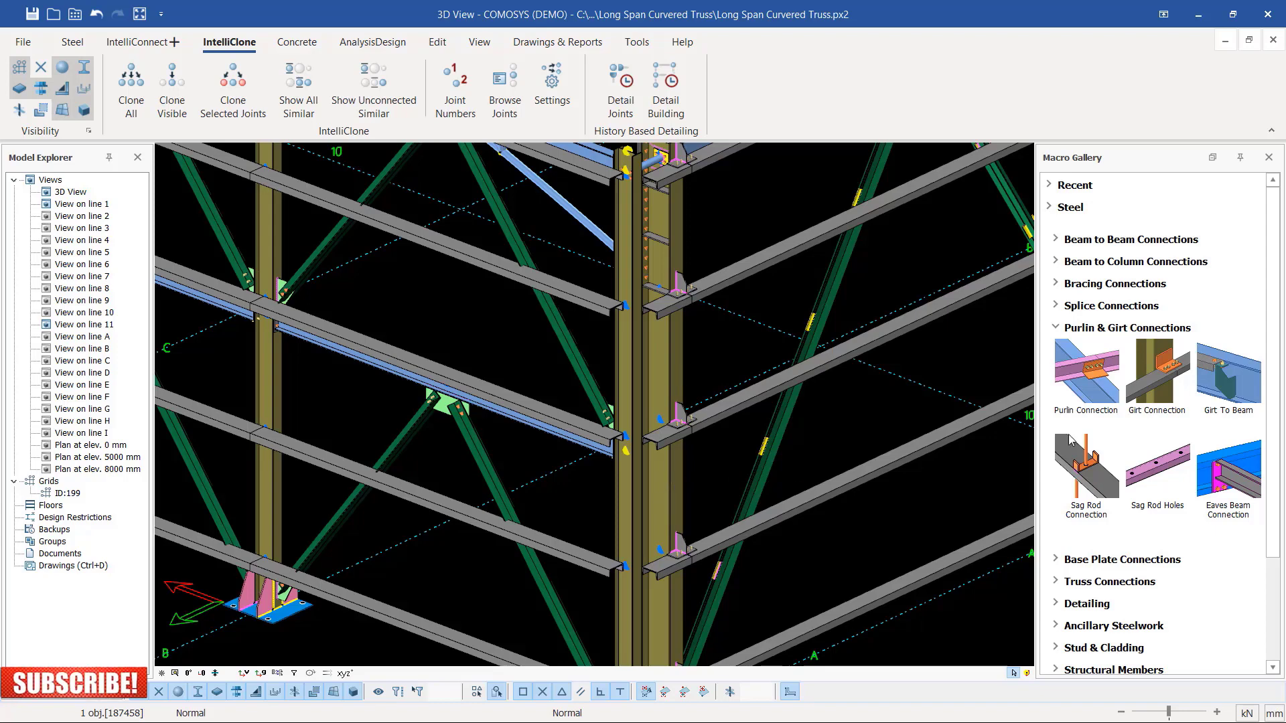
click(1176, 381)
scroll(660, 398, down, 2)
scroll(412, 494, up, 4)
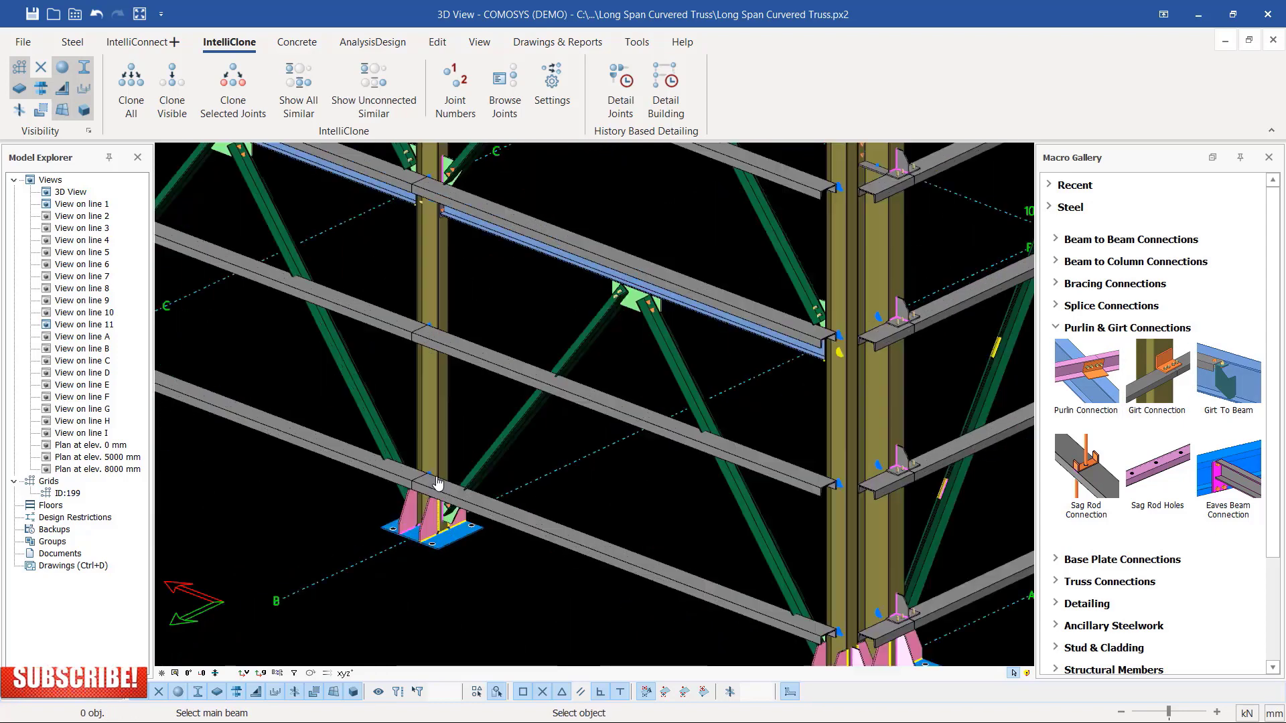
scroll(439, 324, up, 5)
click(440, 250)
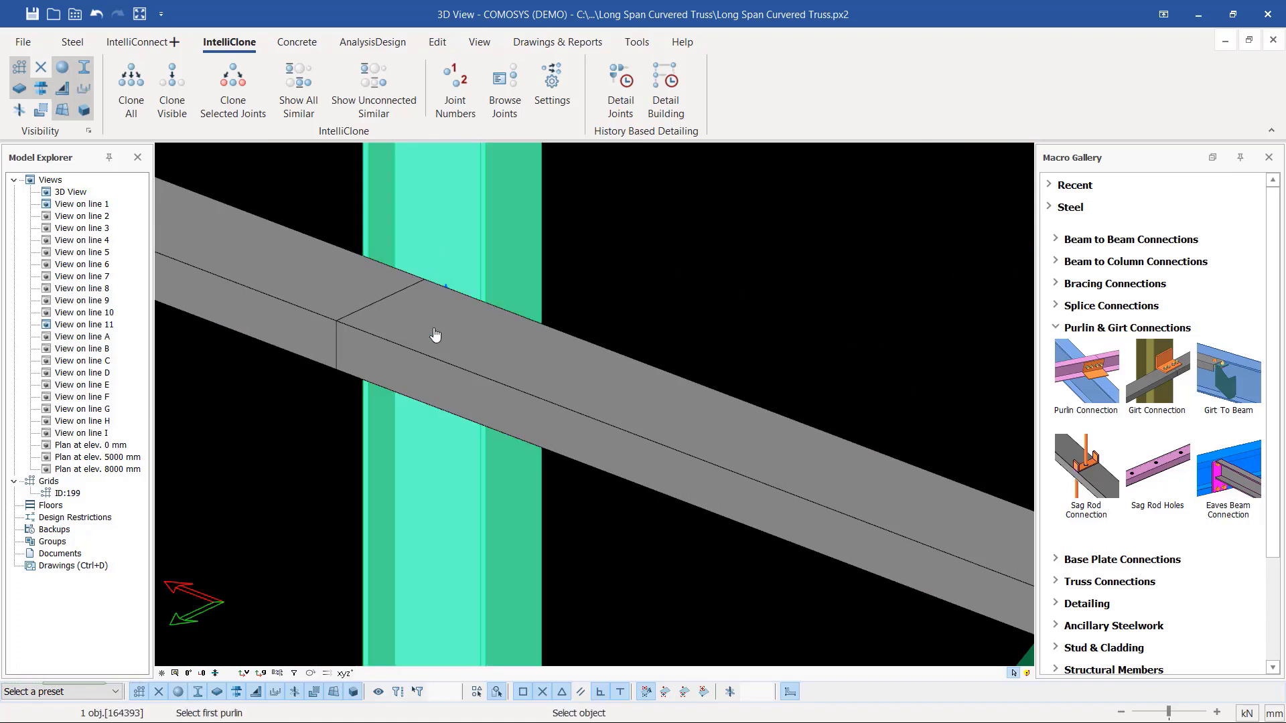
click(344, 308)
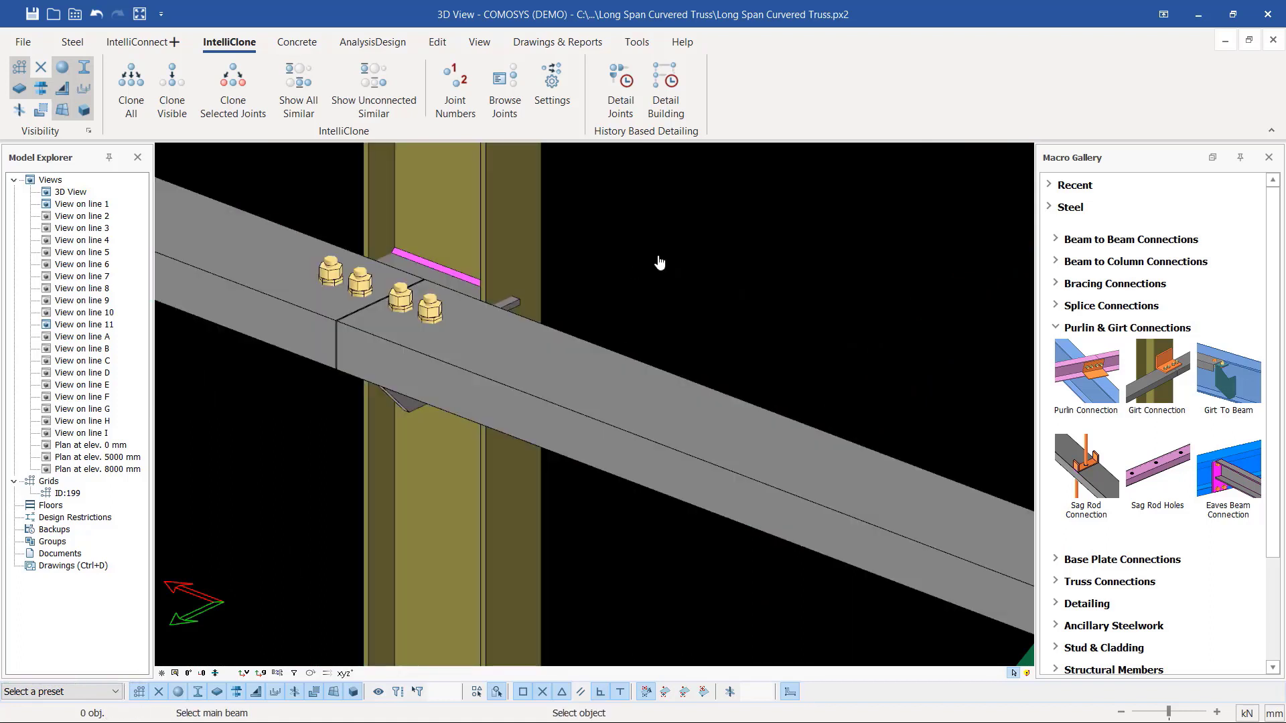
Step: Load the Cleat 1 macro preset into the new girt connection's properties and apply it
scroll(484, 280, up, 4)
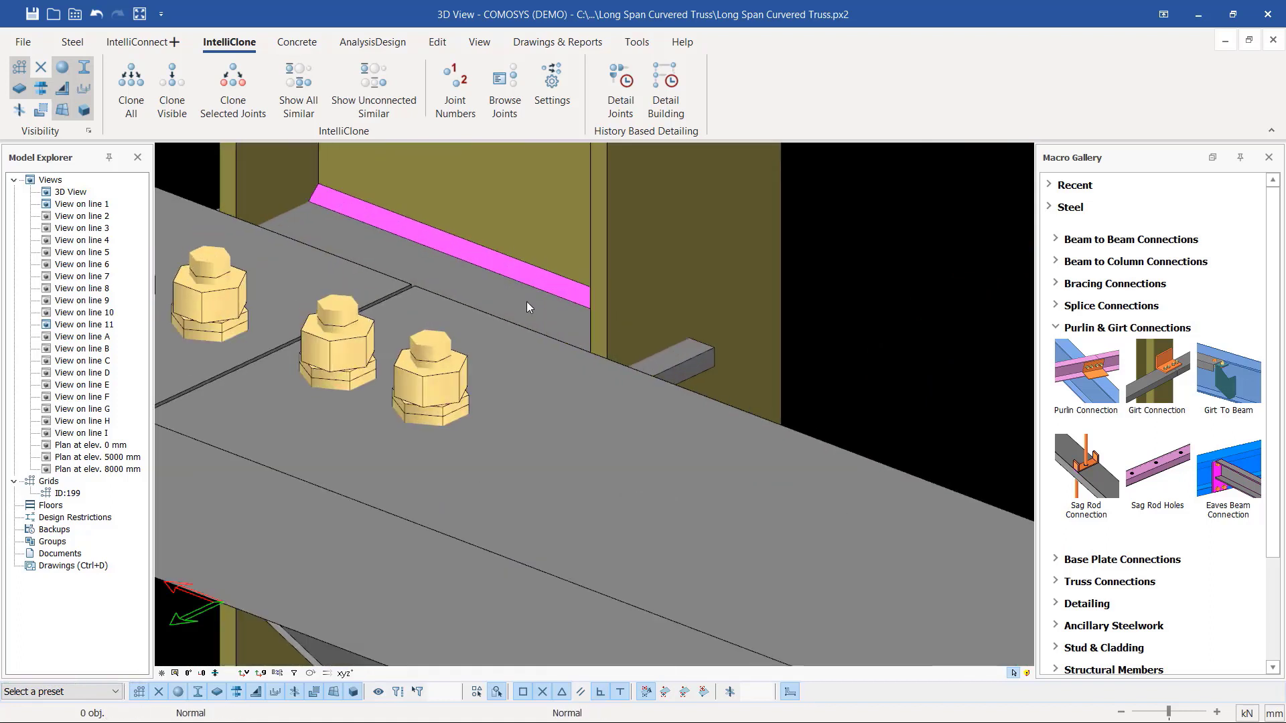
click(526, 302)
double_click(526, 302)
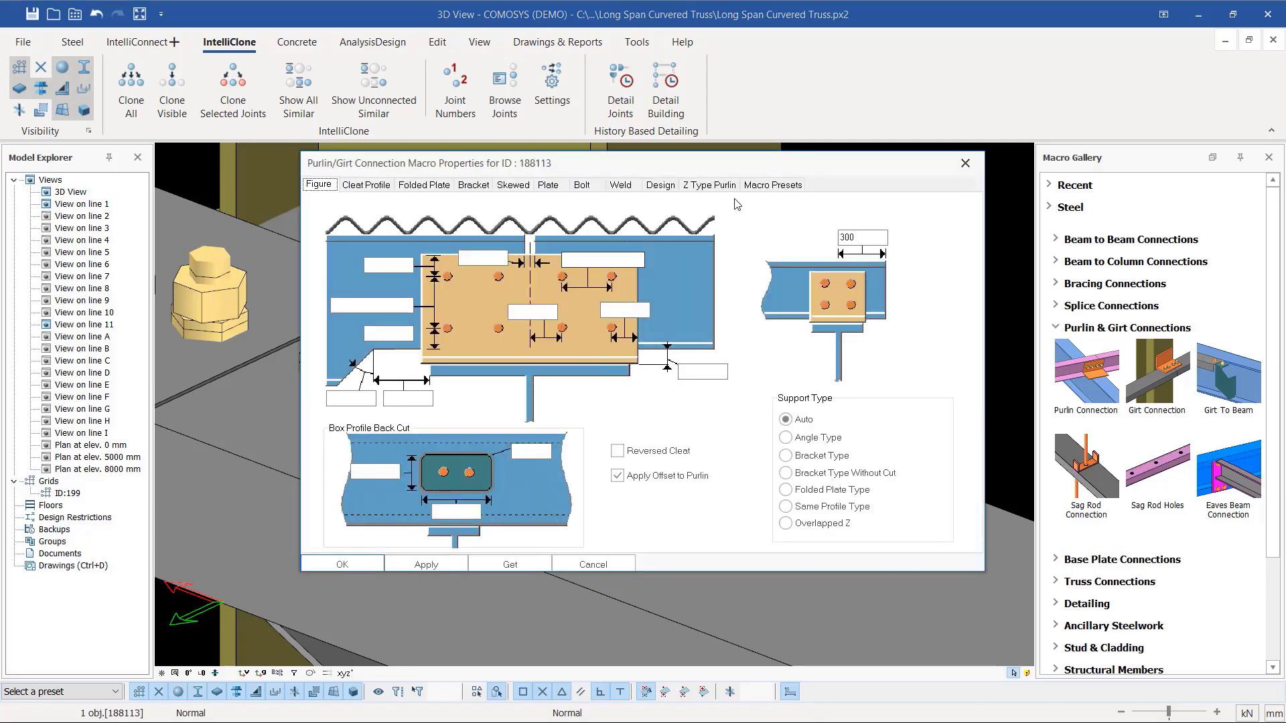
click(766, 185)
click(568, 237)
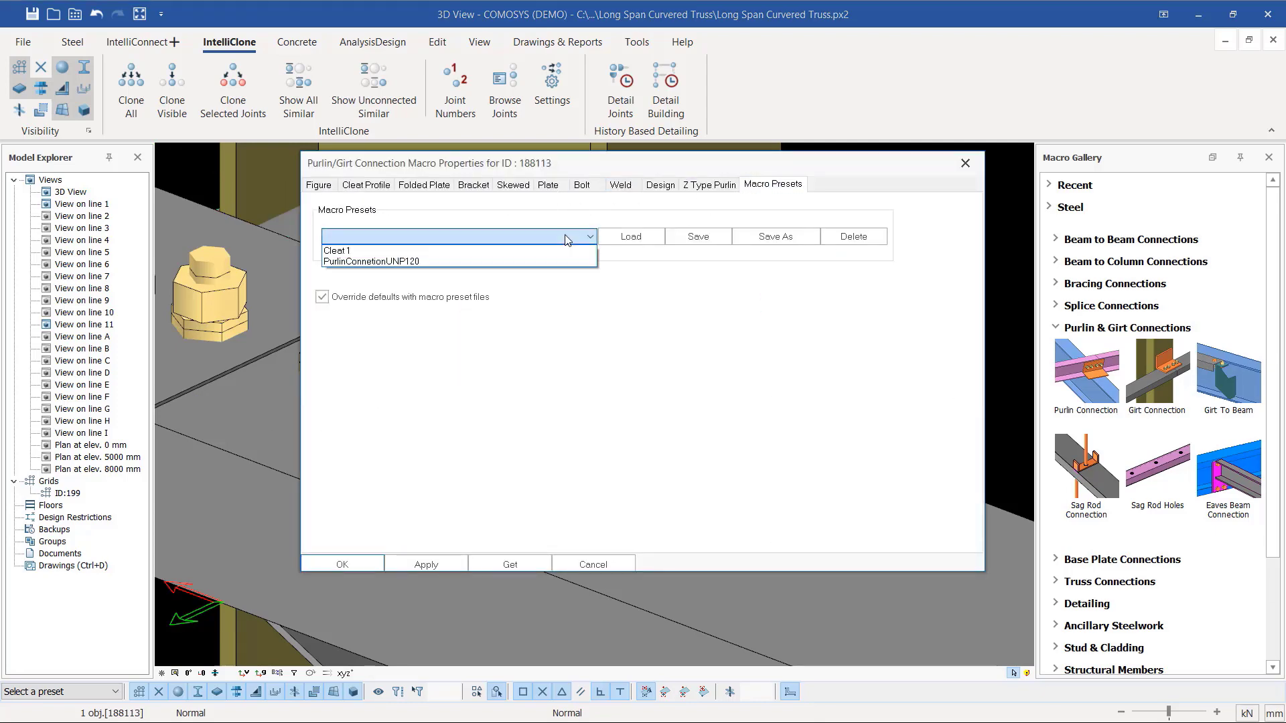
click(380, 252)
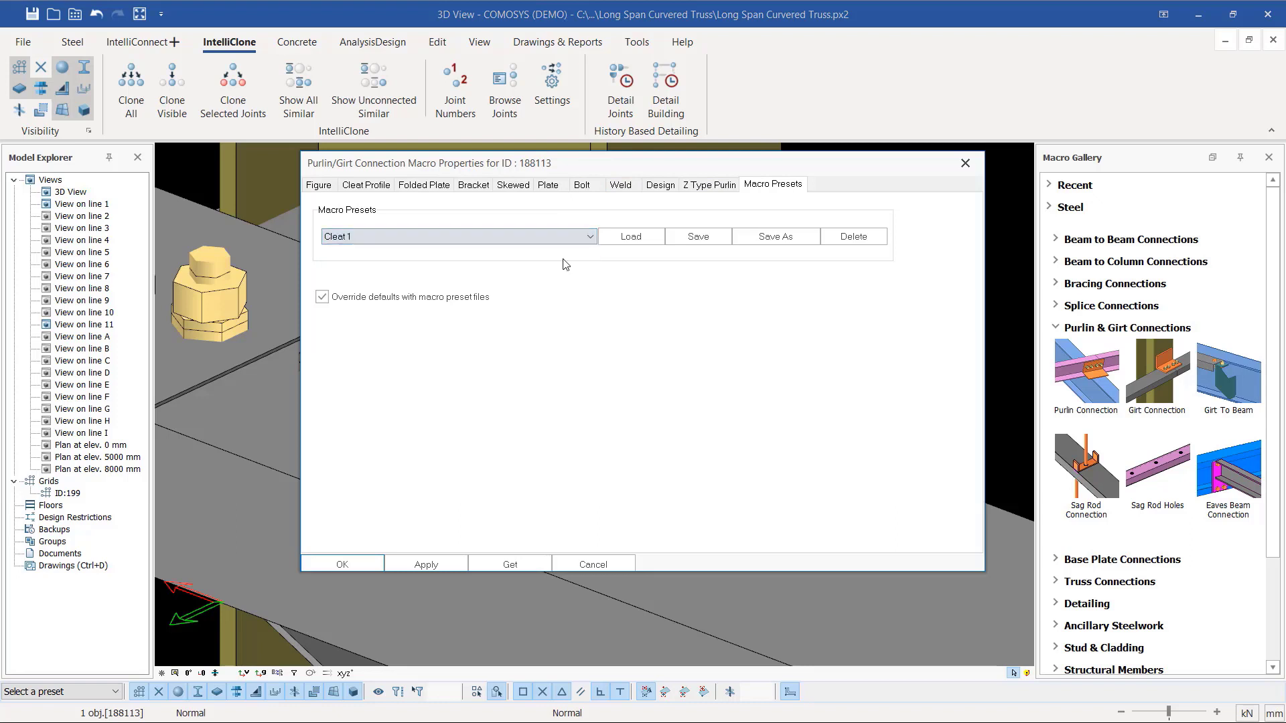
click(633, 238)
click(428, 565)
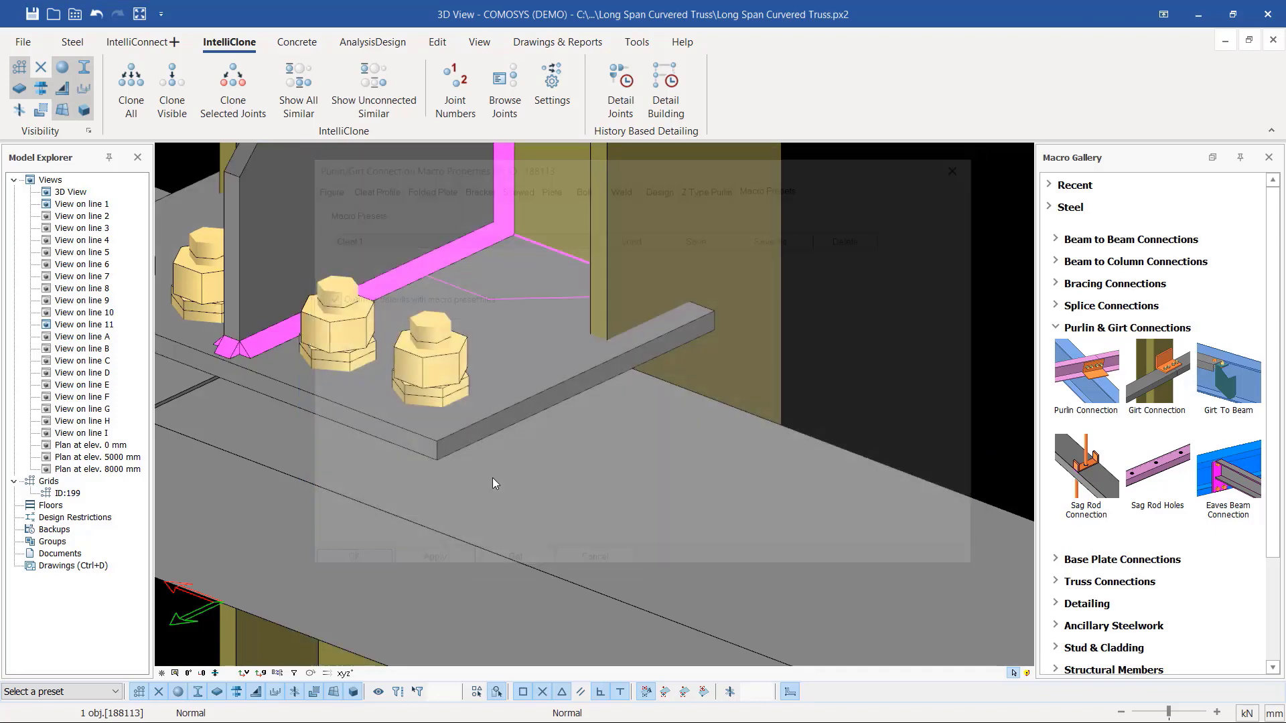
click(345, 563)
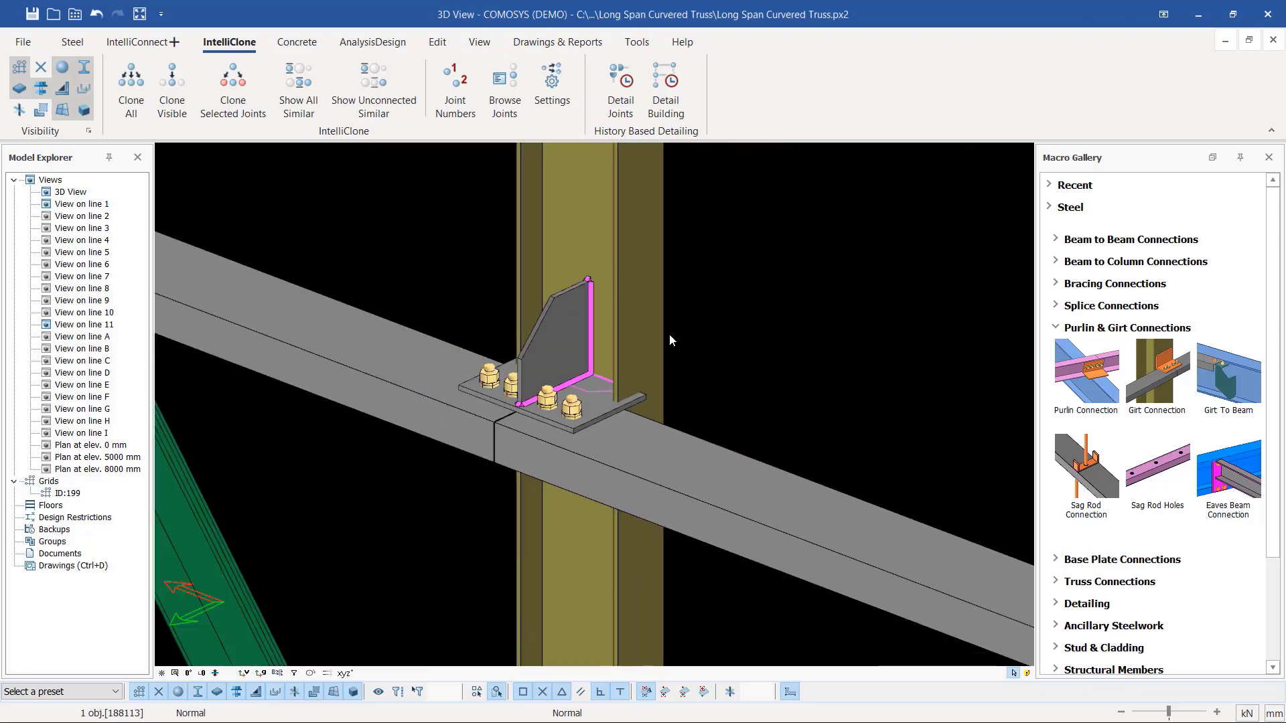
Step: Clone the connection's plates, bolts and welds, leaving out the column and both girts, to all similar unconnected joints in the model
drag(709, 260, 461, 489)
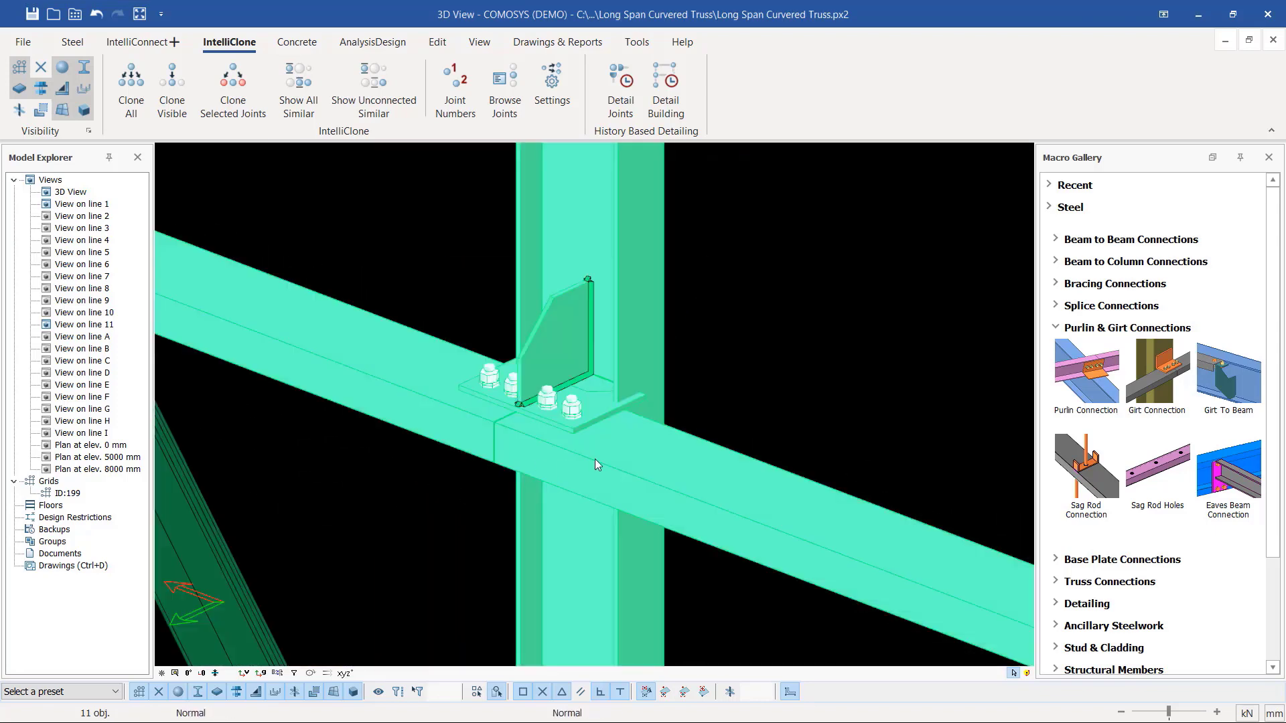
ctrl+click(813, 496)
ctrl+click(418, 416)
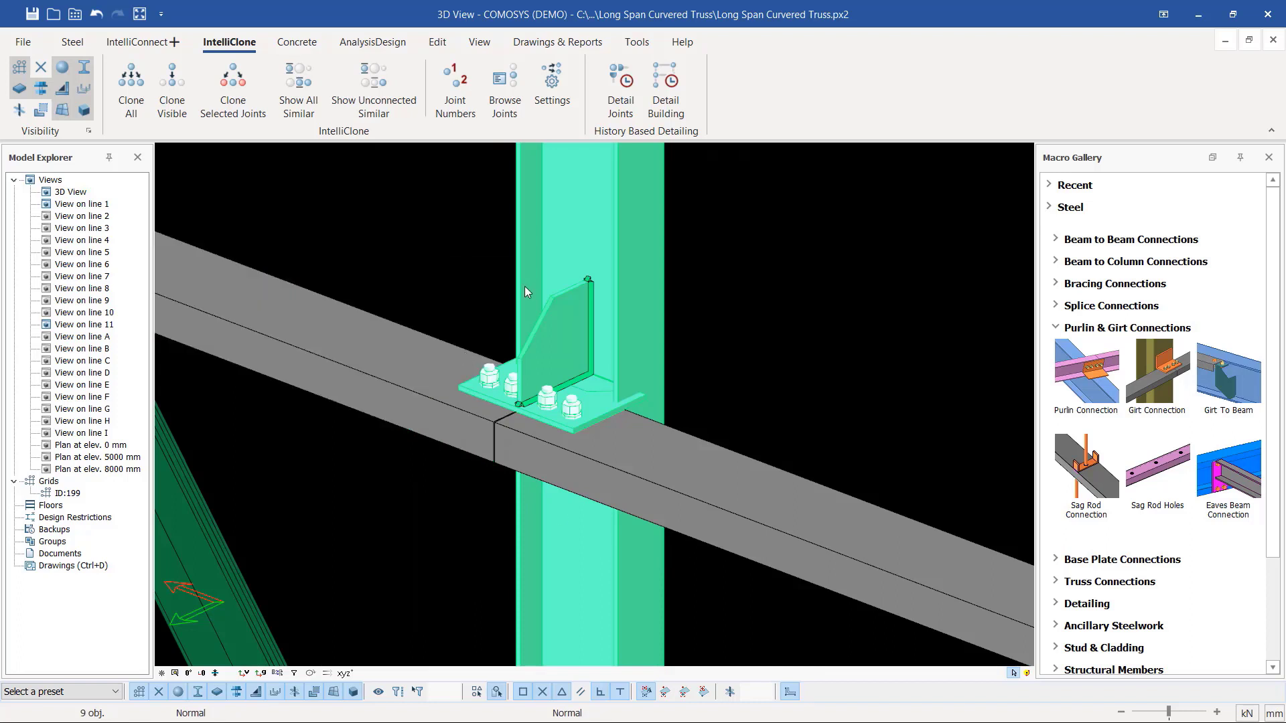
ctrl+click(569, 215)
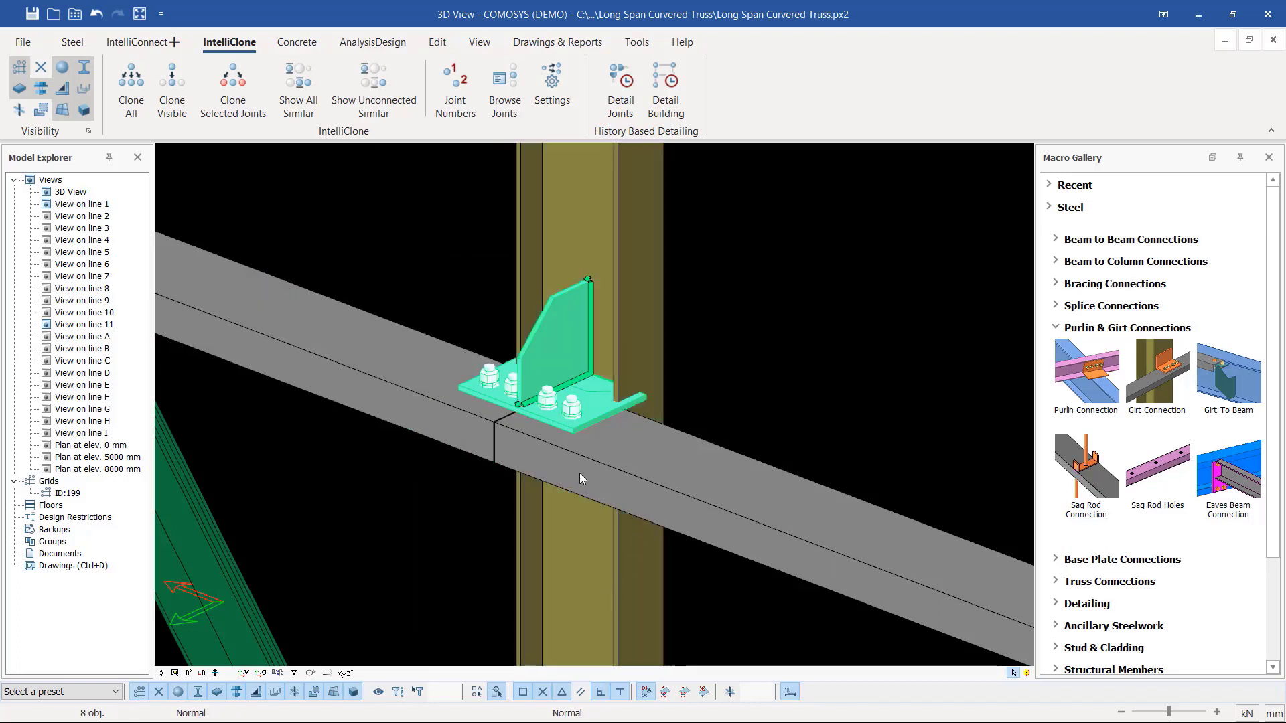
click(132, 91)
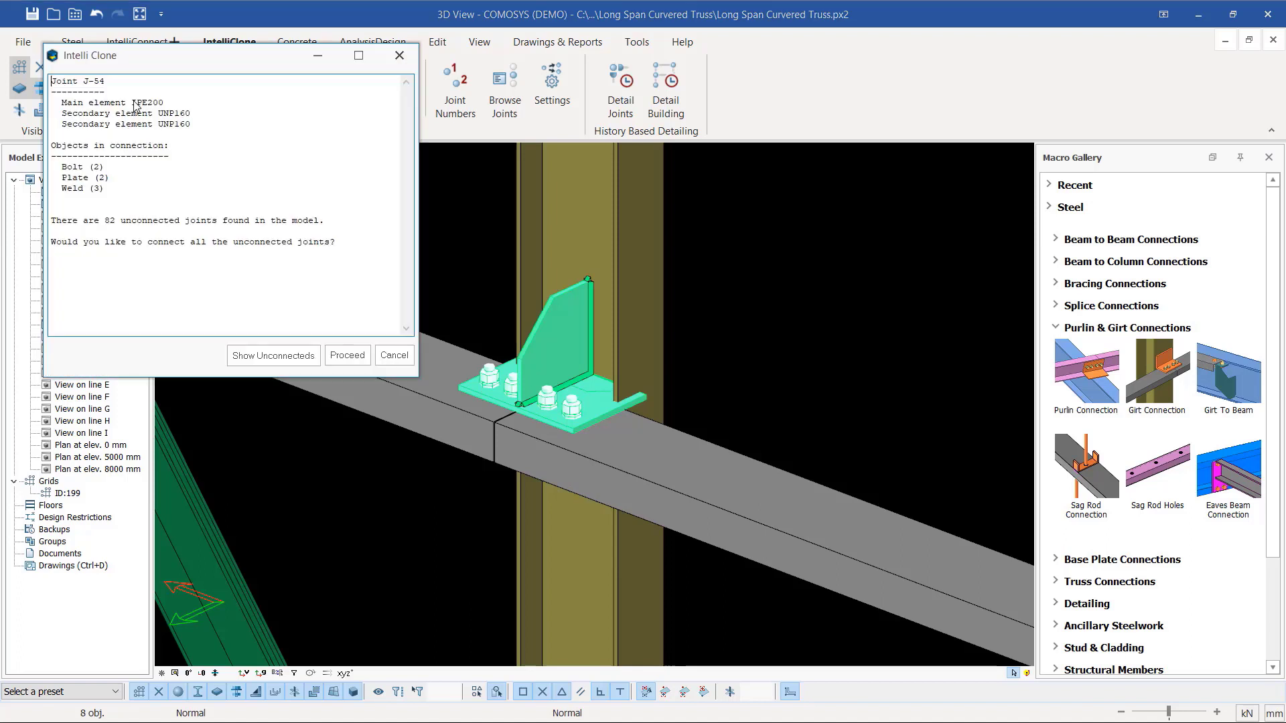
click(350, 358)
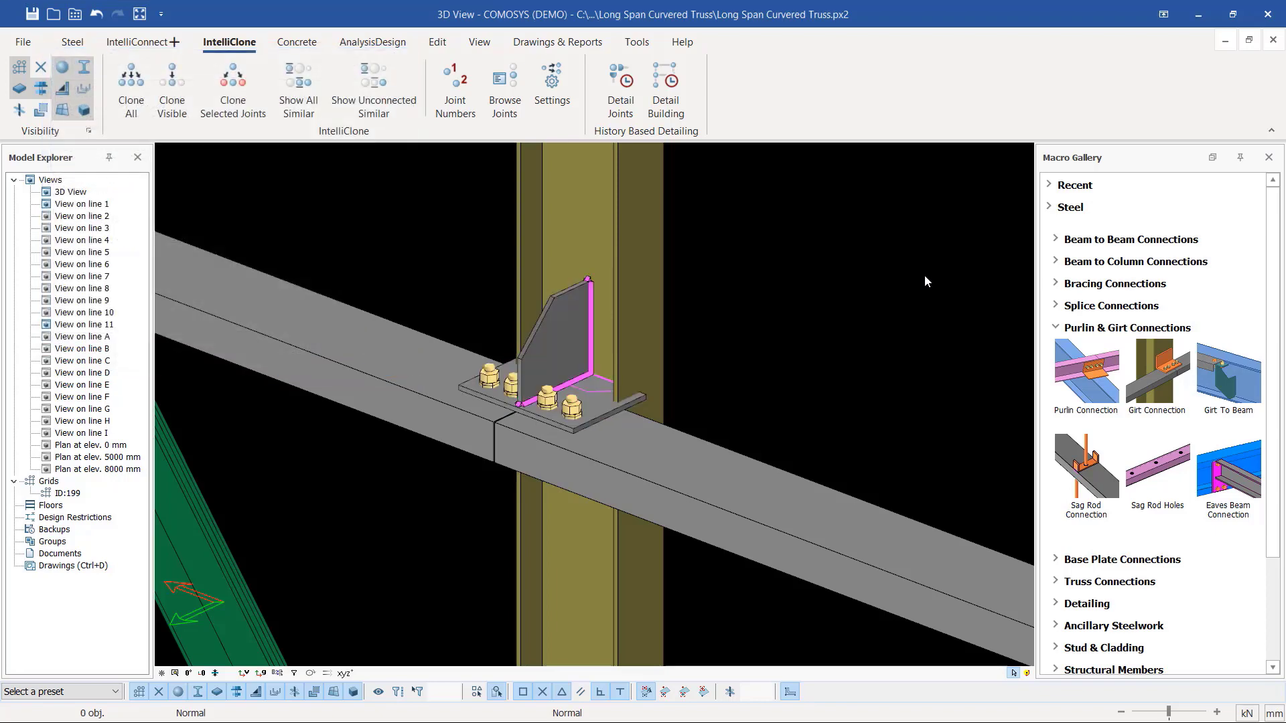
Step: Examine the cloned cleat connections on the line 11 gable wall columns, from line B to the corner at line I
scroll(789, 429, down, 10)
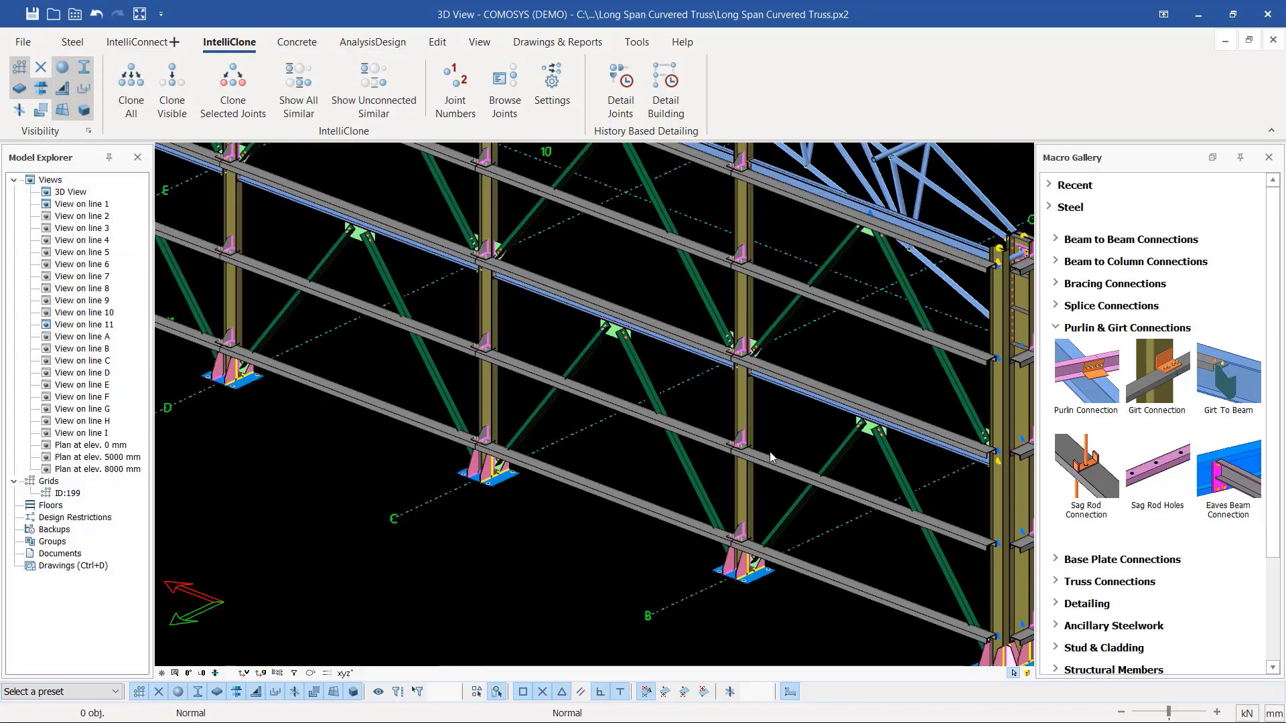
scroll(497, 254, up, 6)
scroll(772, 427, down, 8)
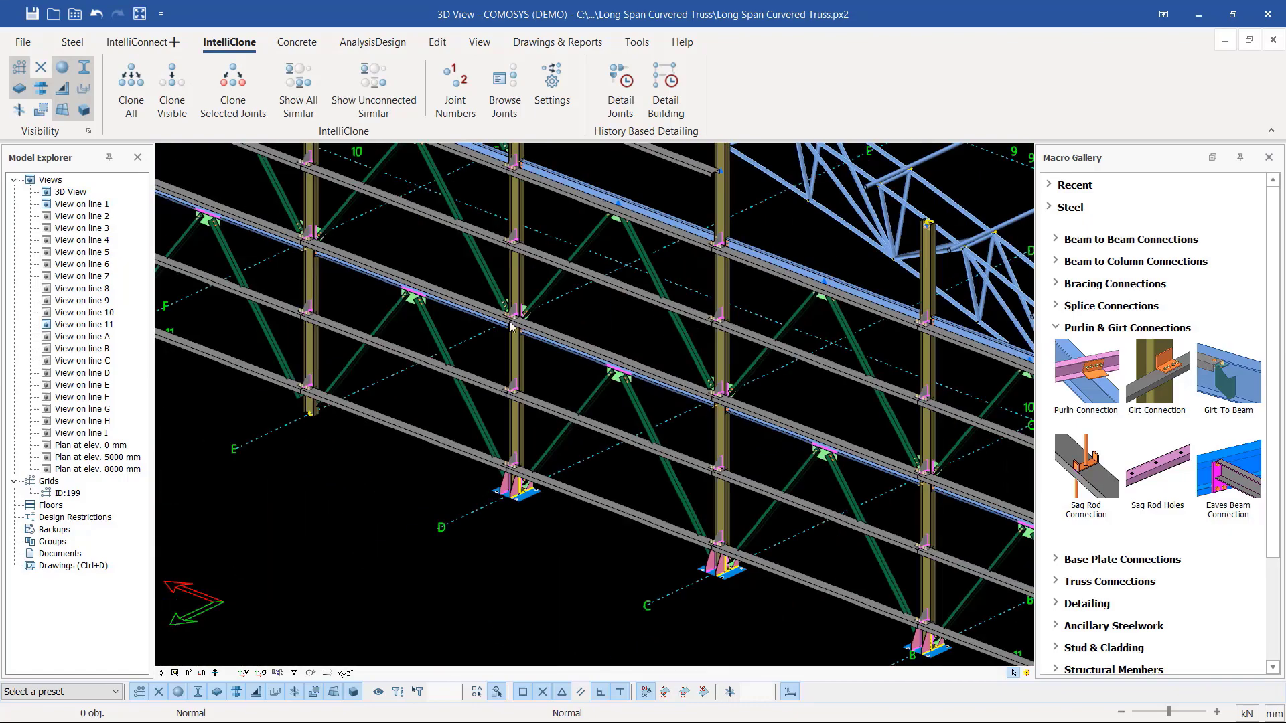
scroll(514, 313, up, 5)
scroll(783, 555, down, 2)
scroll(265, 238, up, 6)
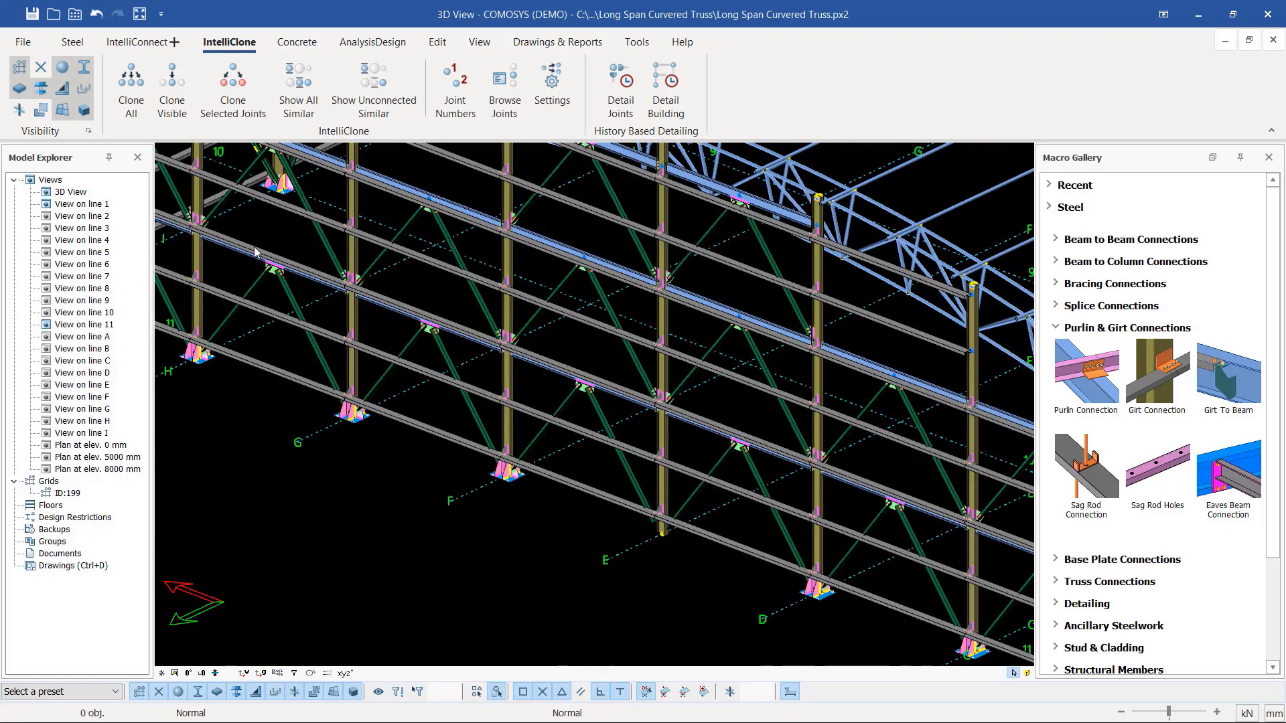
scroll(891, 476, down, 7)
scroll(666, 362, up, 4)
scroll(647, 308, up, 4)
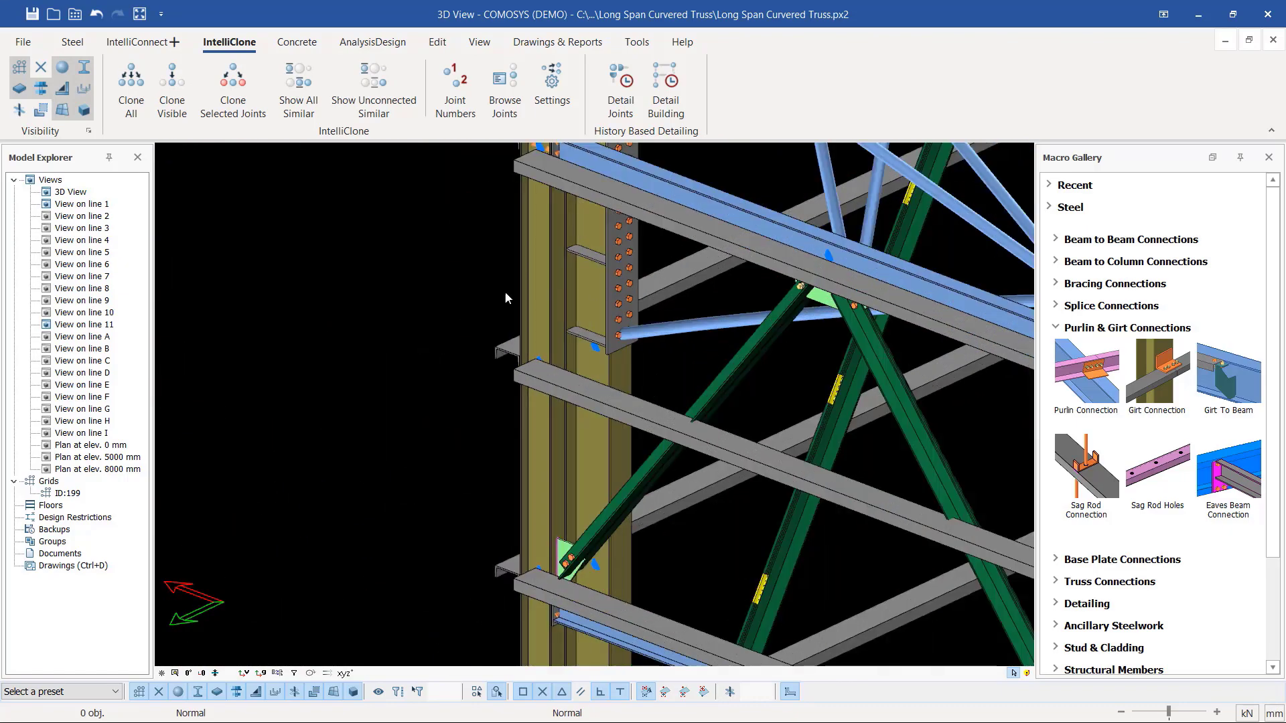
scroll(436, 284, down, 4)
scroll(737, 332, up, 5)
scroll(539, 323, down, 4)
scroll(925, 335, up, 2)
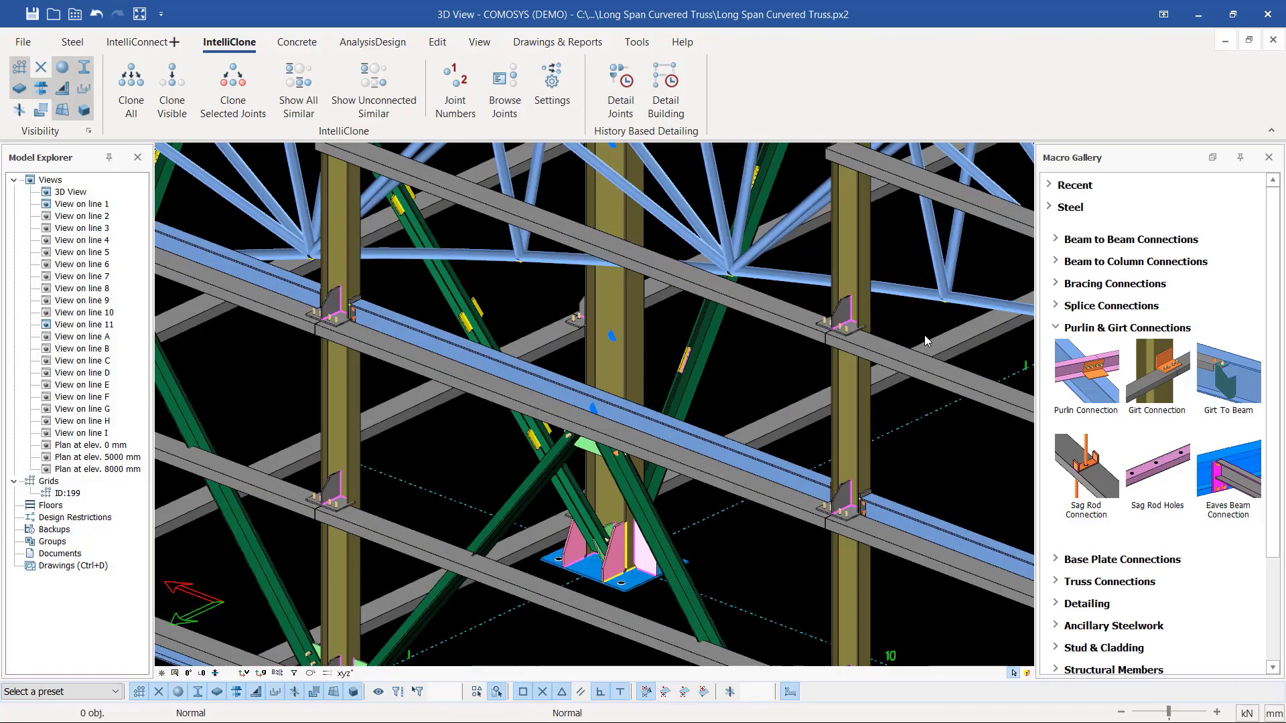
scroll(603, 402, down, 5)
scroll(299, 466, up, 4)
scroll(298, 464, down, 5)
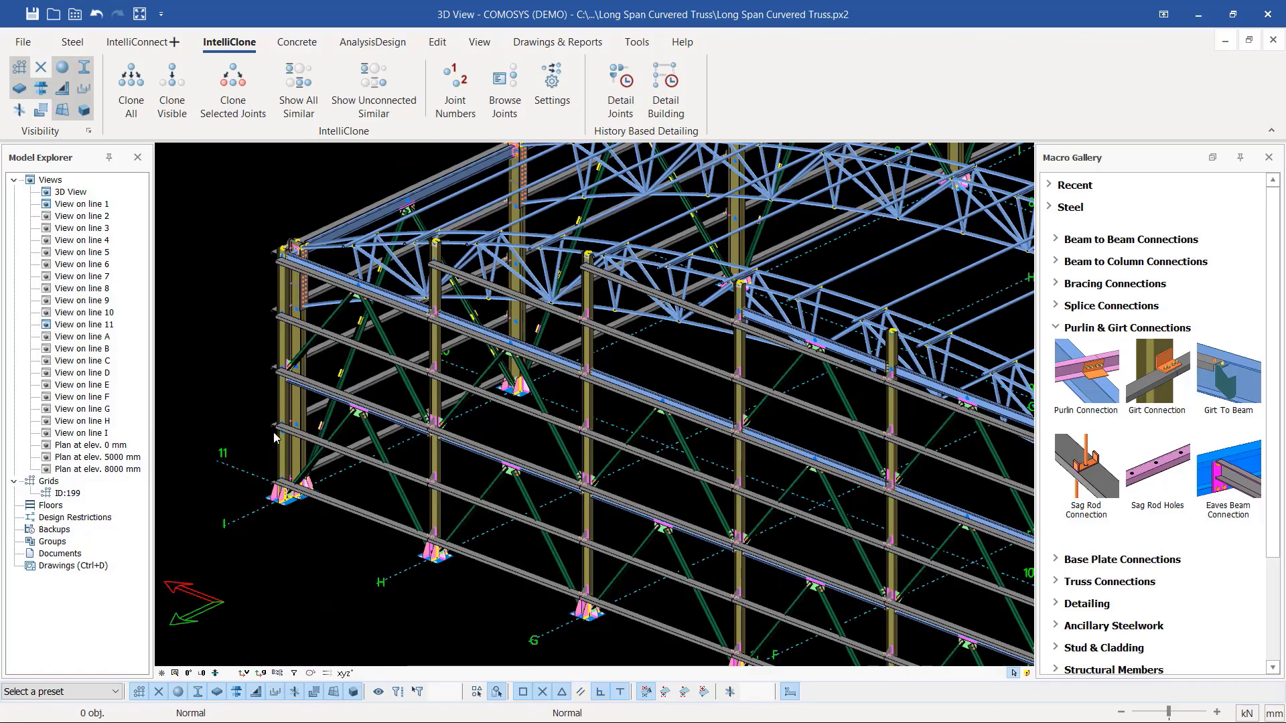
Step: Examine the girt-to-column connections along the line A long wall, around the columns on lines 9 and 10
scroll(823, 540, up, 4)
scroll(822, 537, up, 2)
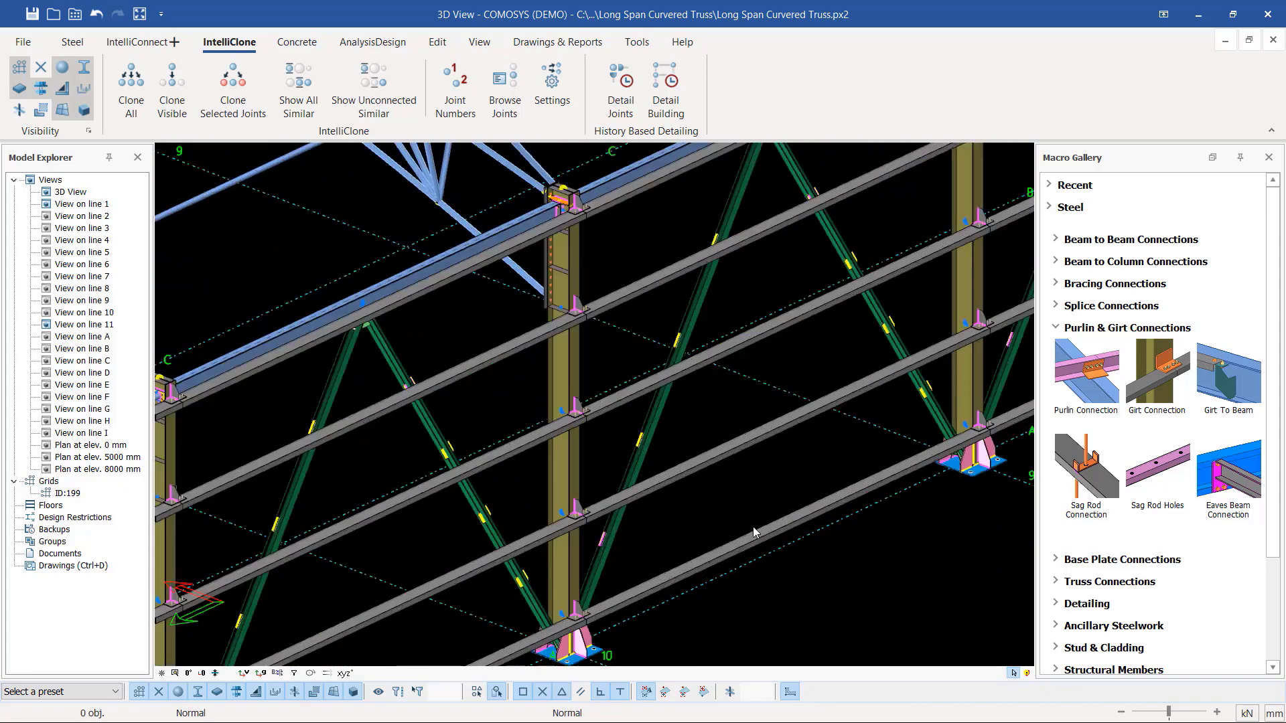
scroll(580, 515, up, 4)
click(524, 509)
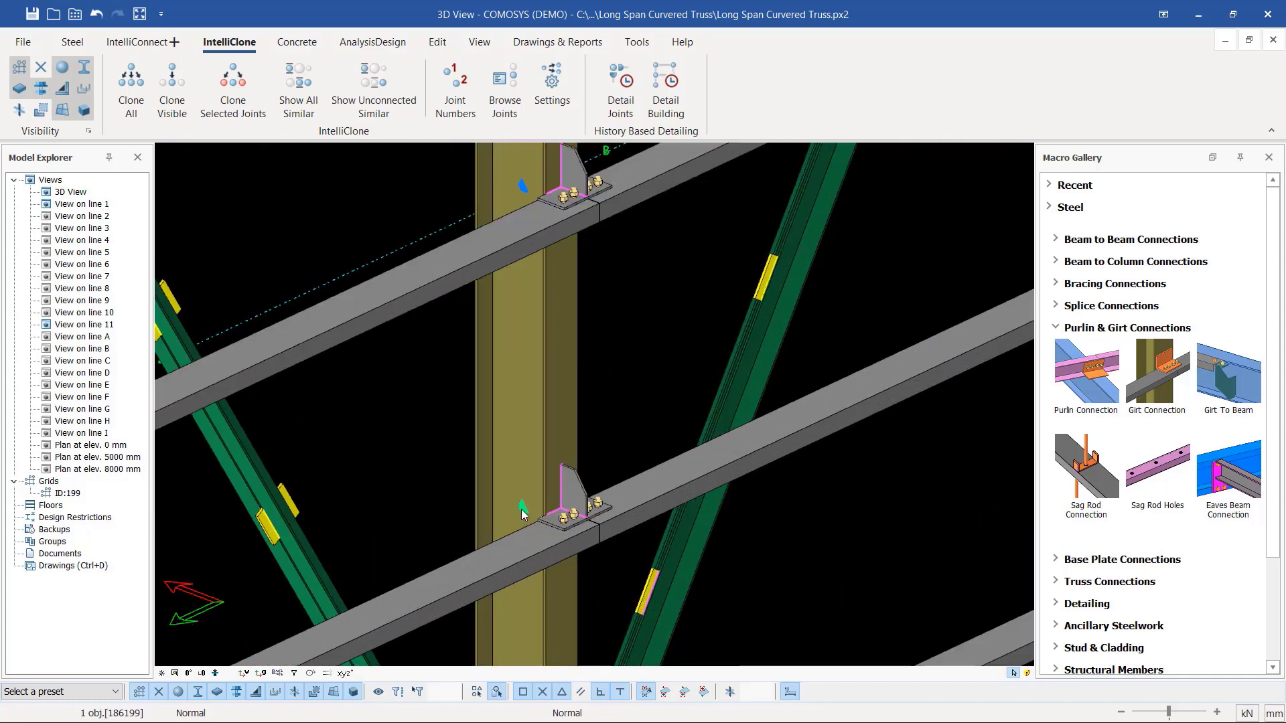
mouse_move(523, 509)
middle_down()
mouse_move(536, 499)
mouse_move(461, 499)
mouse_move(509, 513)
mouse_move(479, 495)
middle_up()
scroll(462, 499, down, 4)
scroll(536, 490, down, 5)
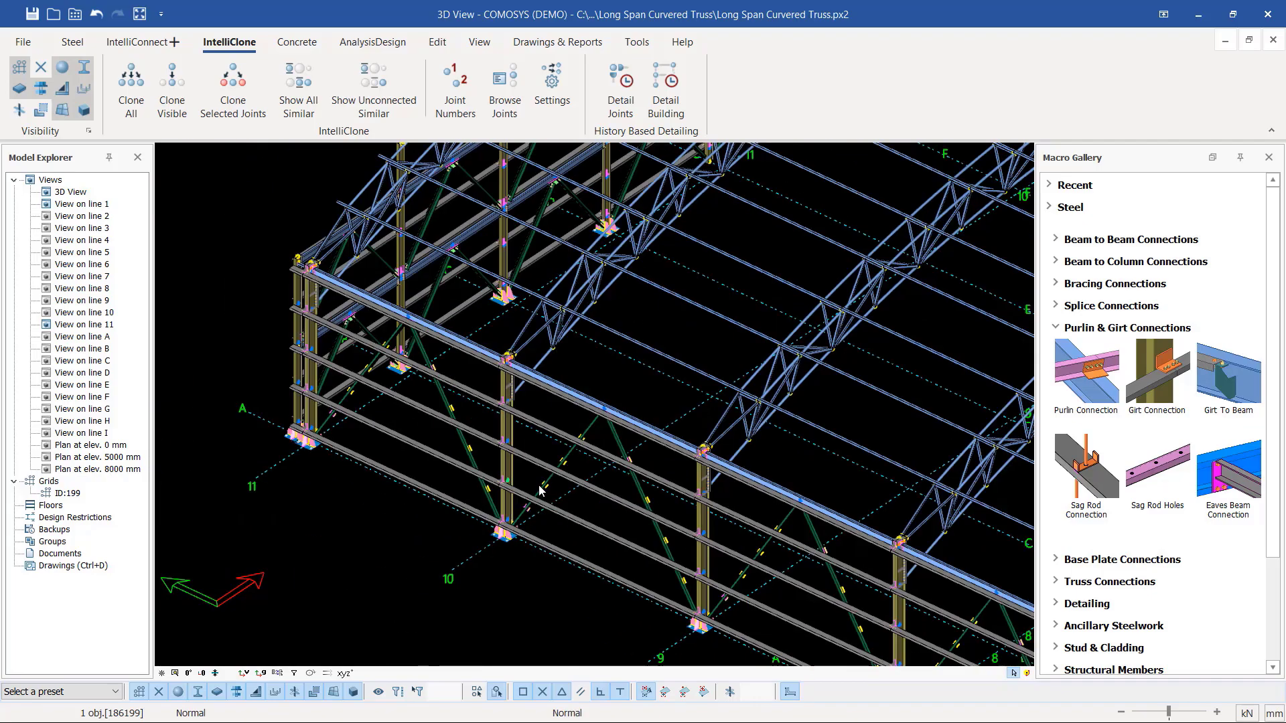
scroll(540, 490, down, 3)
middle_drag(539, 491, 623, 487)
scroll(392, 511, up, 8)
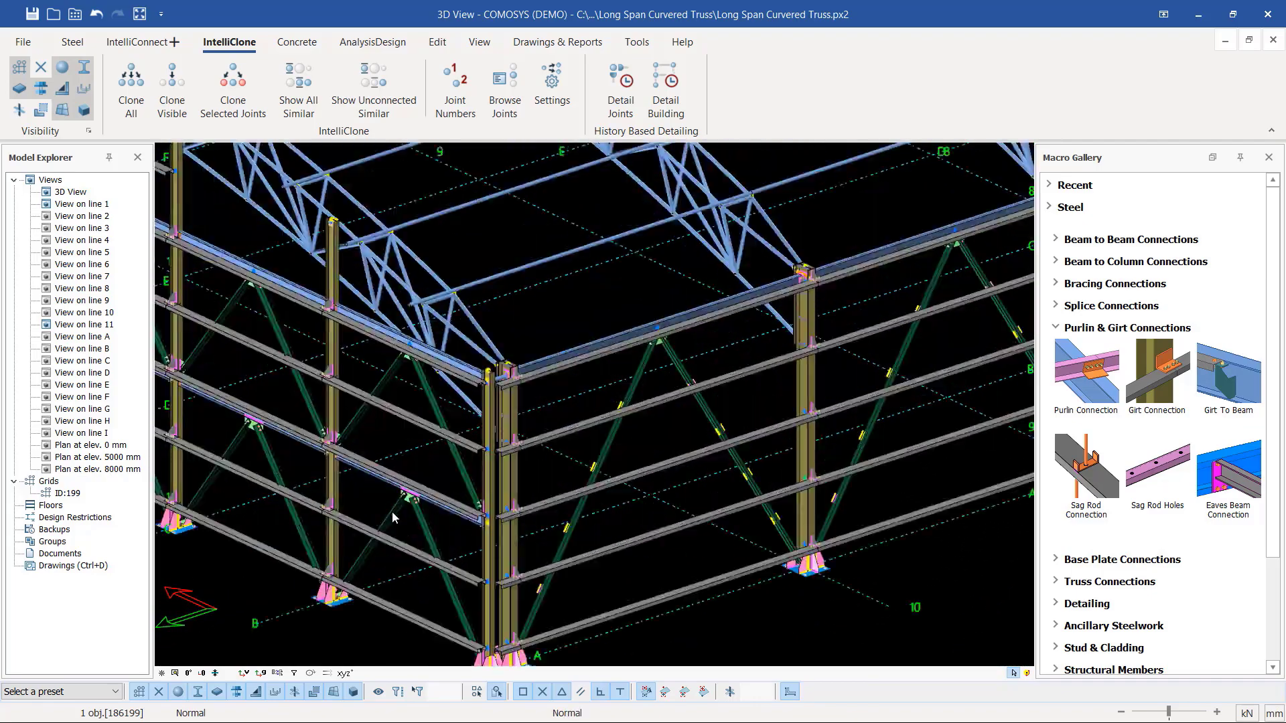
Step: Examine the girt ends of both walls at the corner columns of lines A and 11, and clear the stray selection
drag(548, 532, 340, 544)
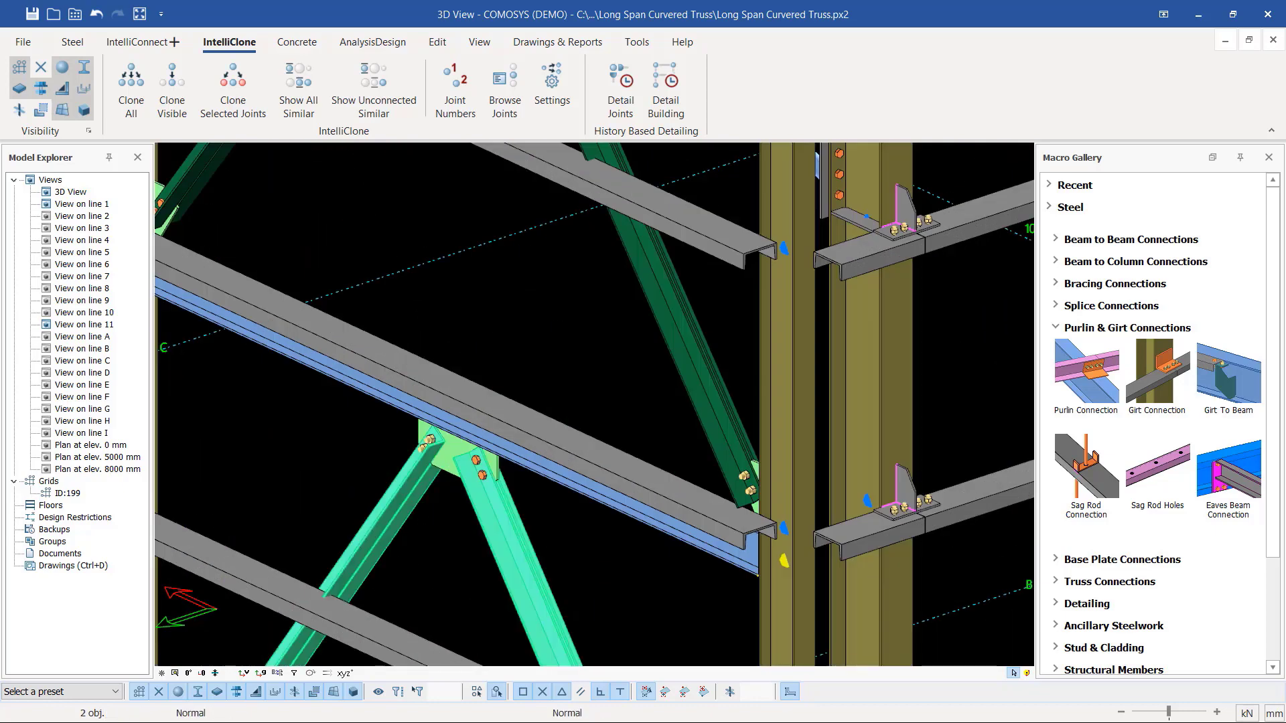
scroll(382, 445, down, 6)
scroll(589, 457, up, 4)
scroll(593, 490, up, 2)
click(469, 540)
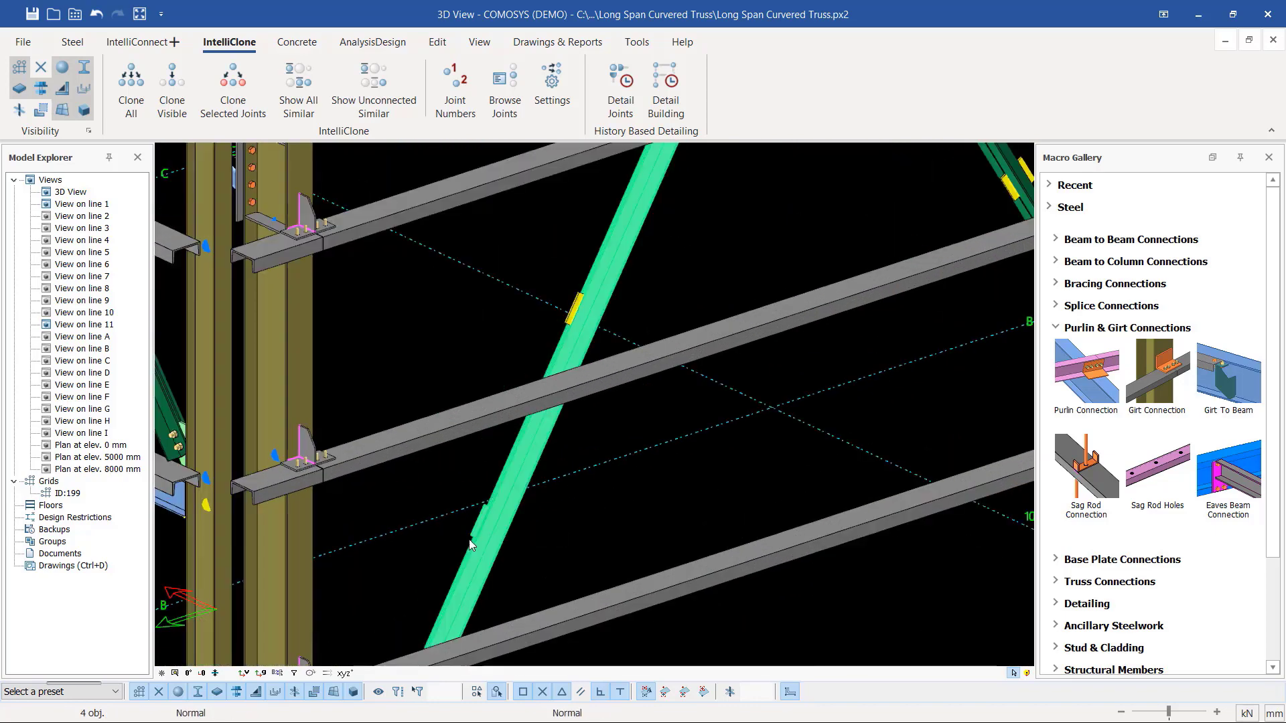
scroll(668, 489, down, 5)
scroll(657, 448, up, 5)
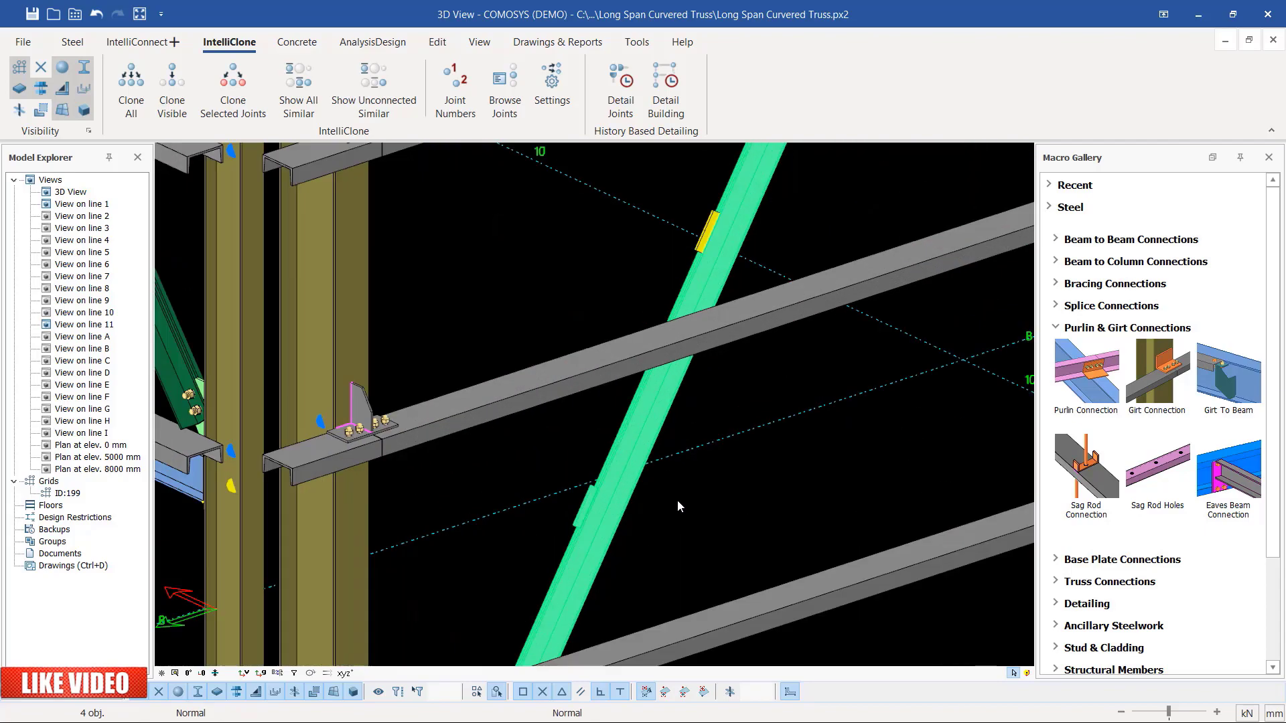
key(Escape)
scroll(685, 500, down, 3)
scroll(418, 457, down, 6)
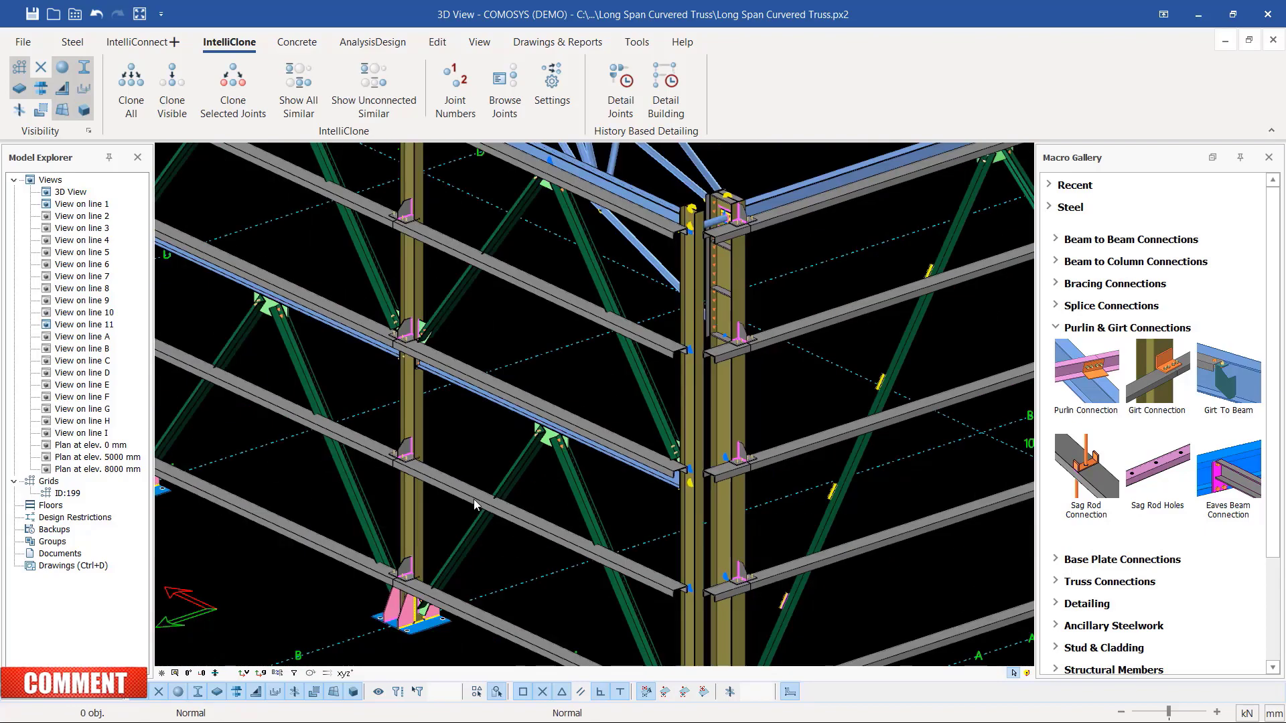
scroll(697, 403, down, 6)
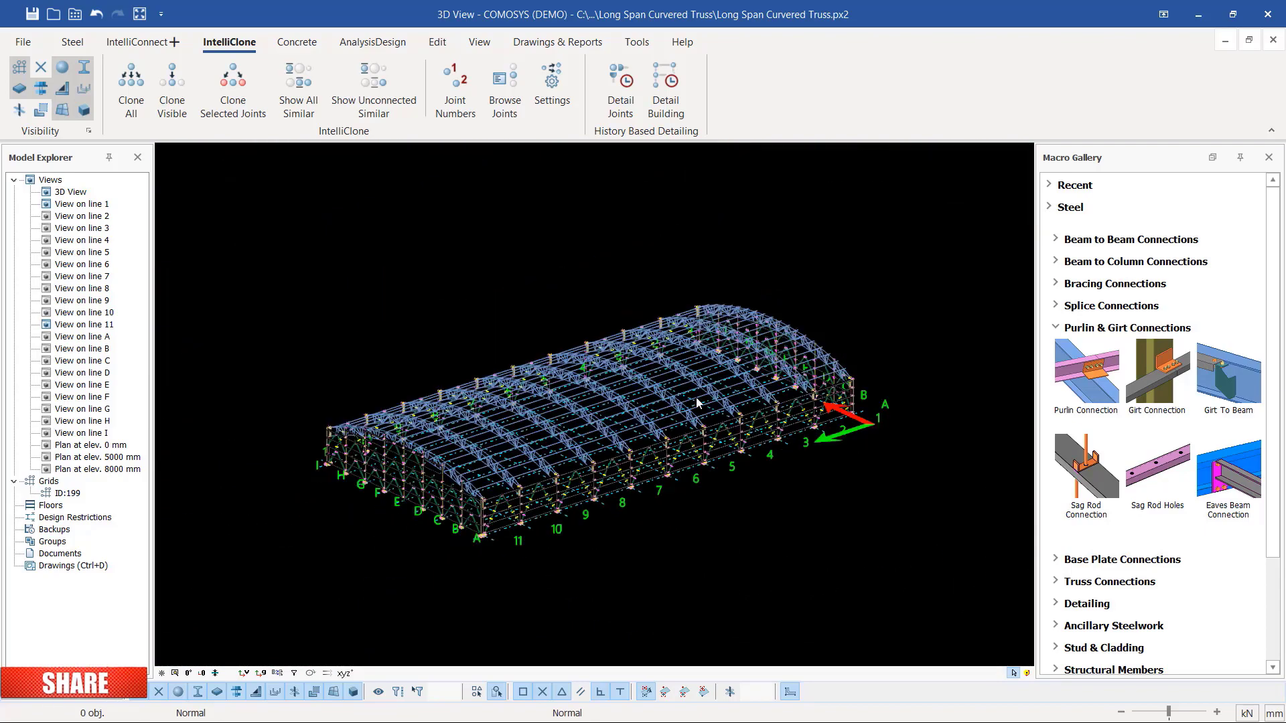
Step: Select every object in the model and bring up the IntelliConnect wizards and tools
key(ctrl+a)
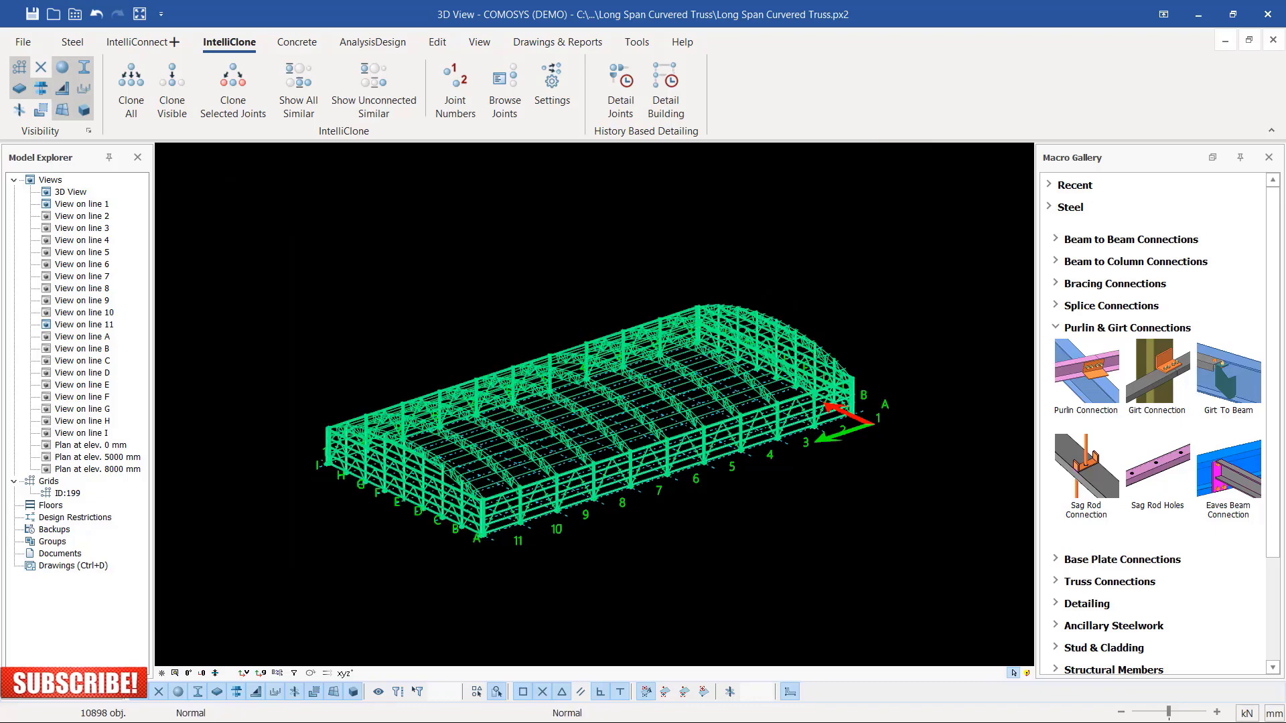
scroll(451, 523, up, 6)
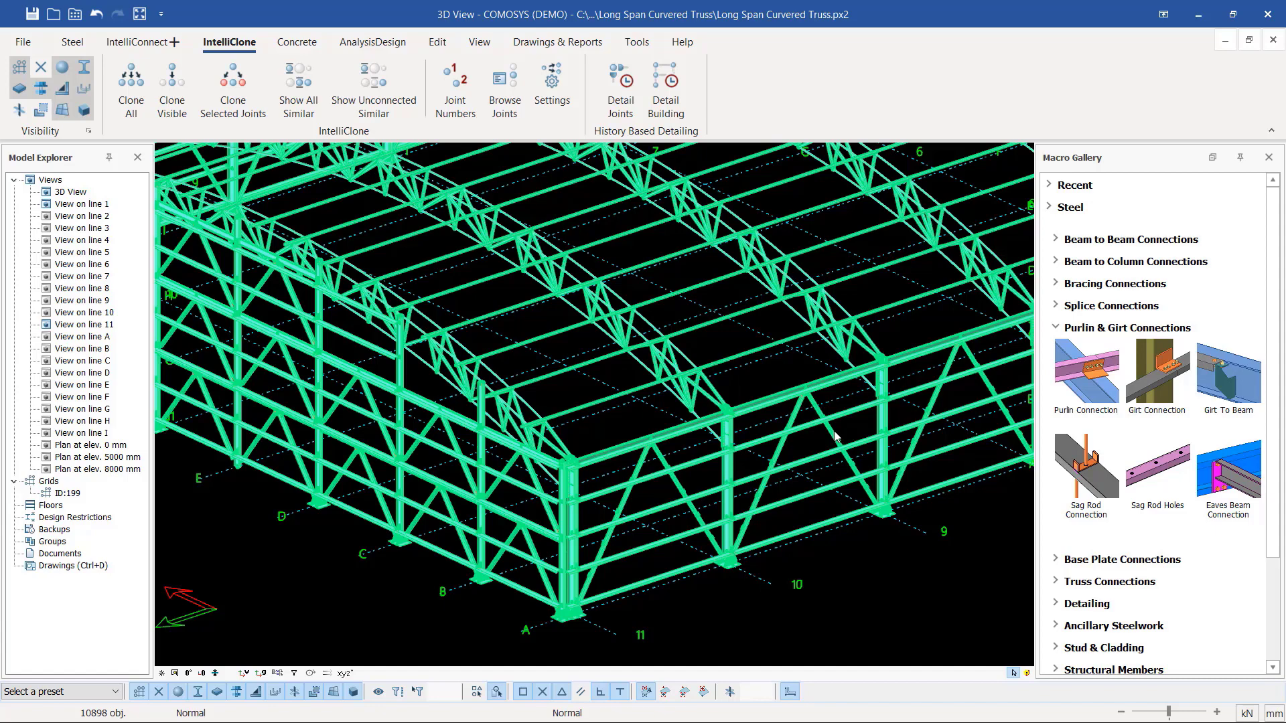
scroll(848, 453, down, 2)
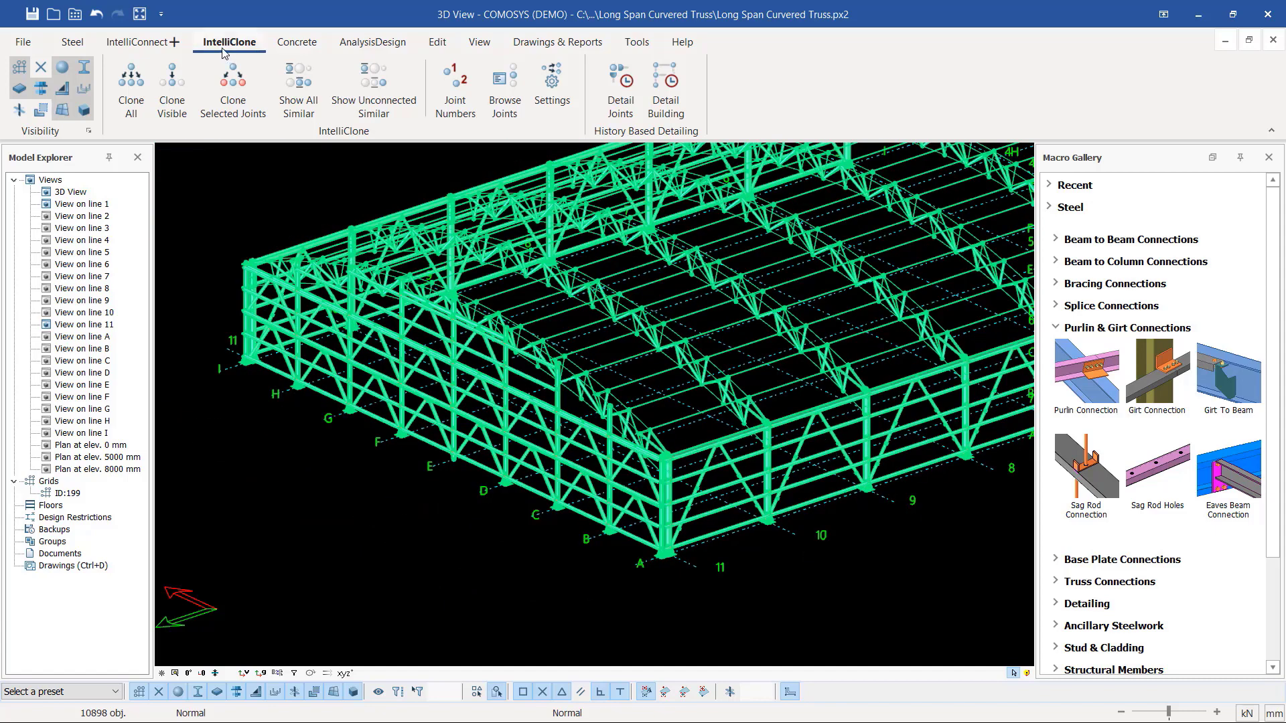
click(139, 43)
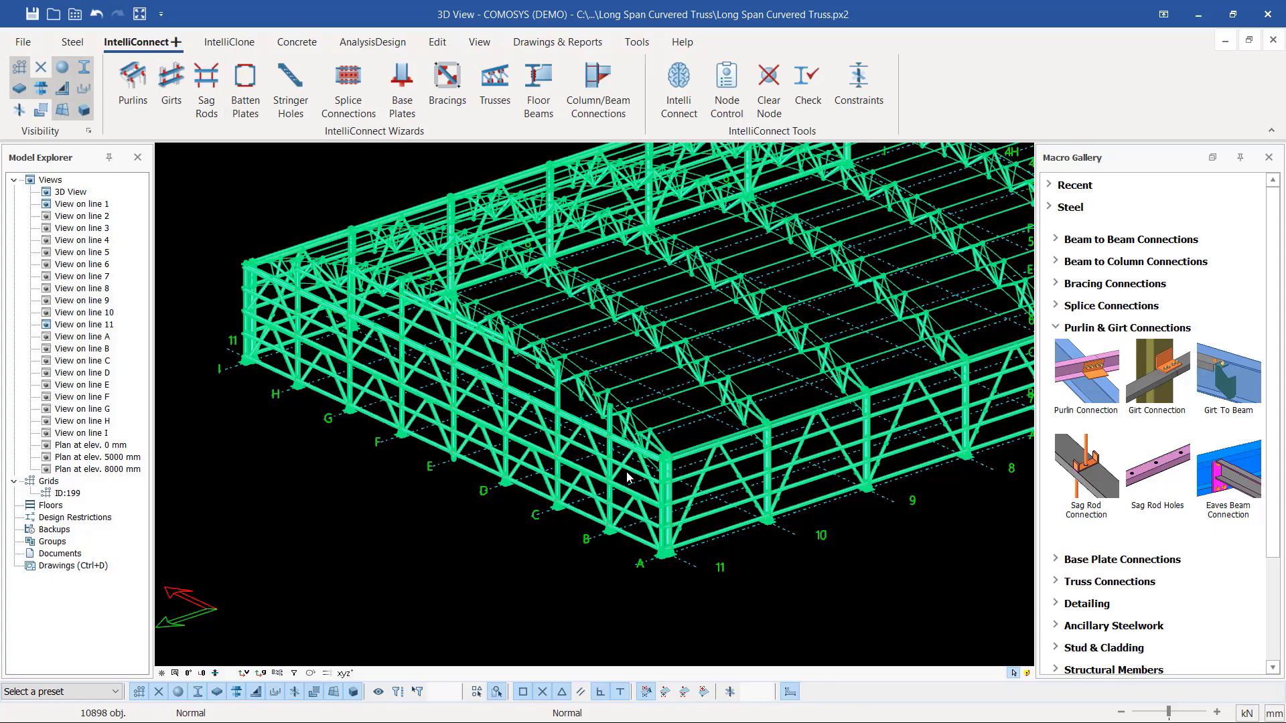
scroll(627, 477, up, 10)
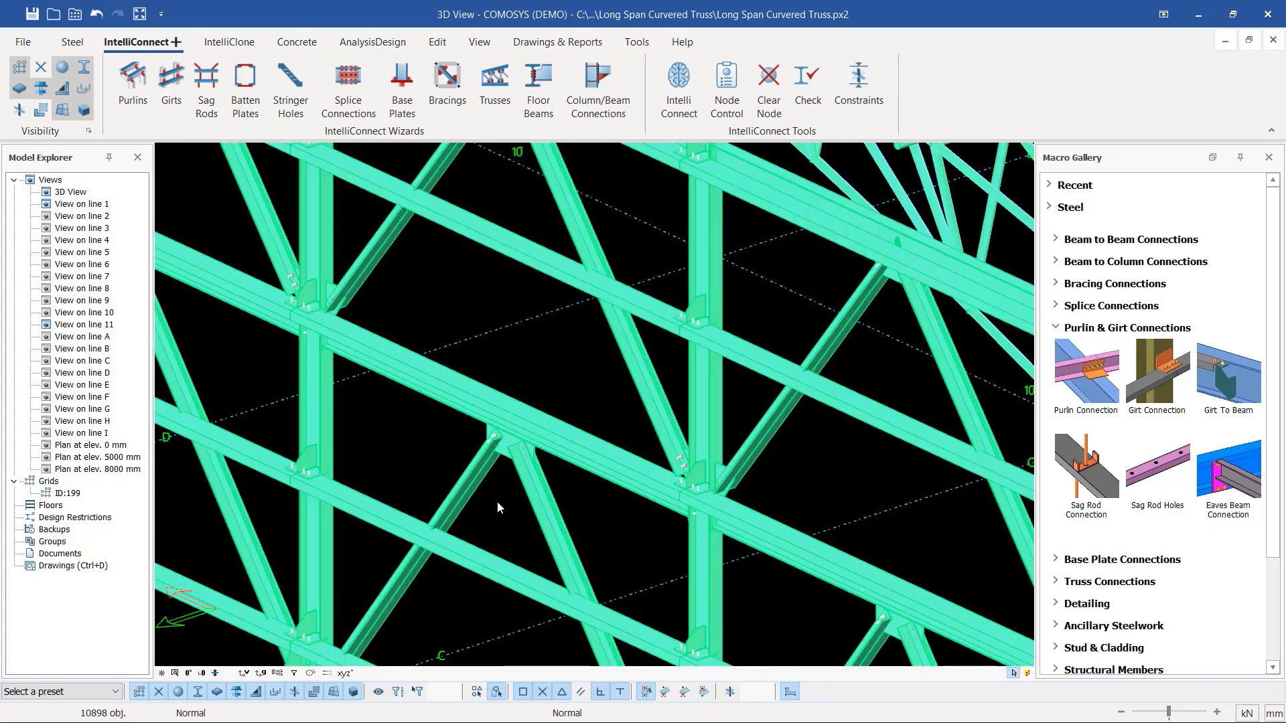
Step: Examine the diagonal wall braces on the line 11 gable and along line A around their shared corner
scroll(497, 501, down, 5)
scroll(461, 296, up, 6)
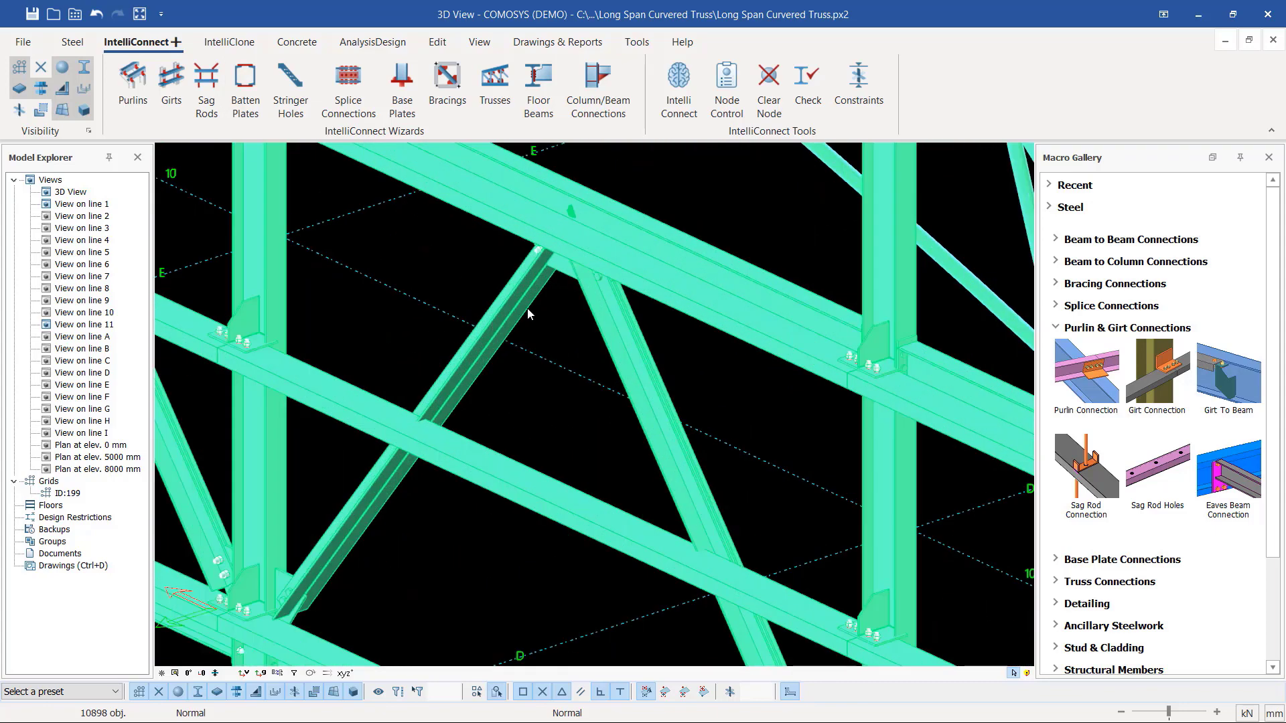
scroll(566, 401, down, 3)
scroll(319, 359, down, 4)
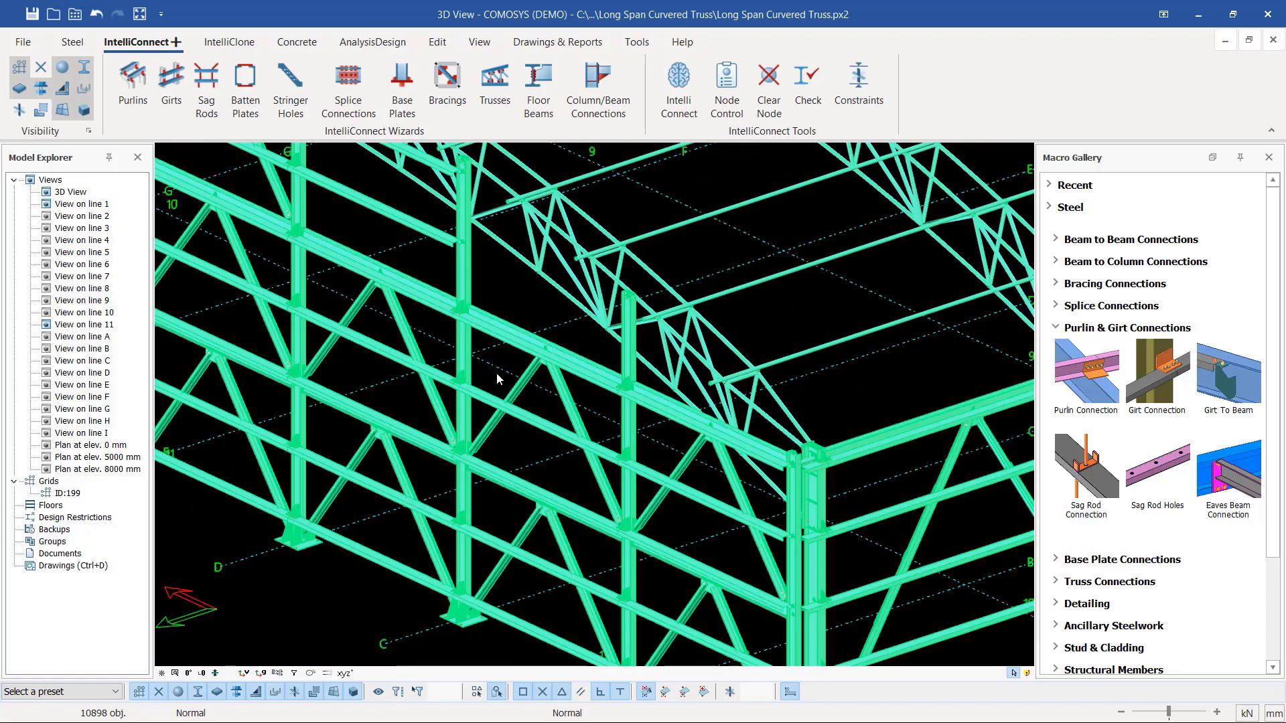
scroll(655, 396, up, 6)
scroll(672, 349, up, 2)
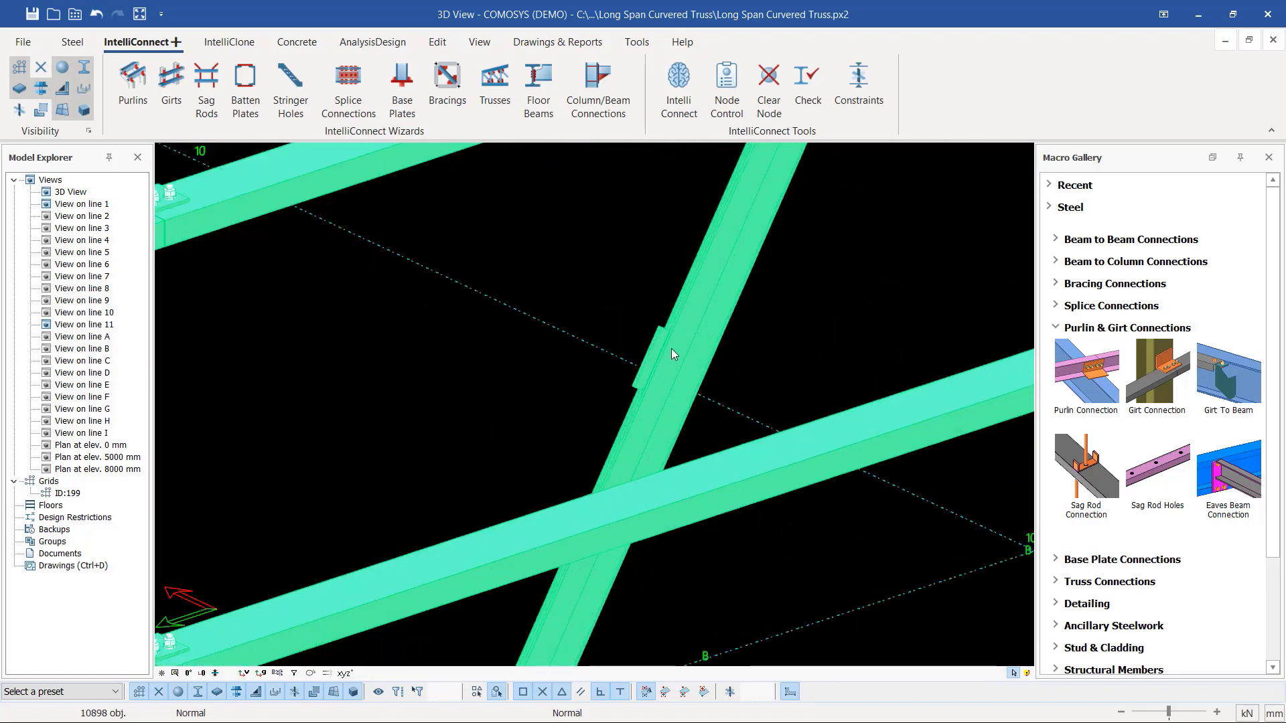
scroll(641, 354, down, 5)
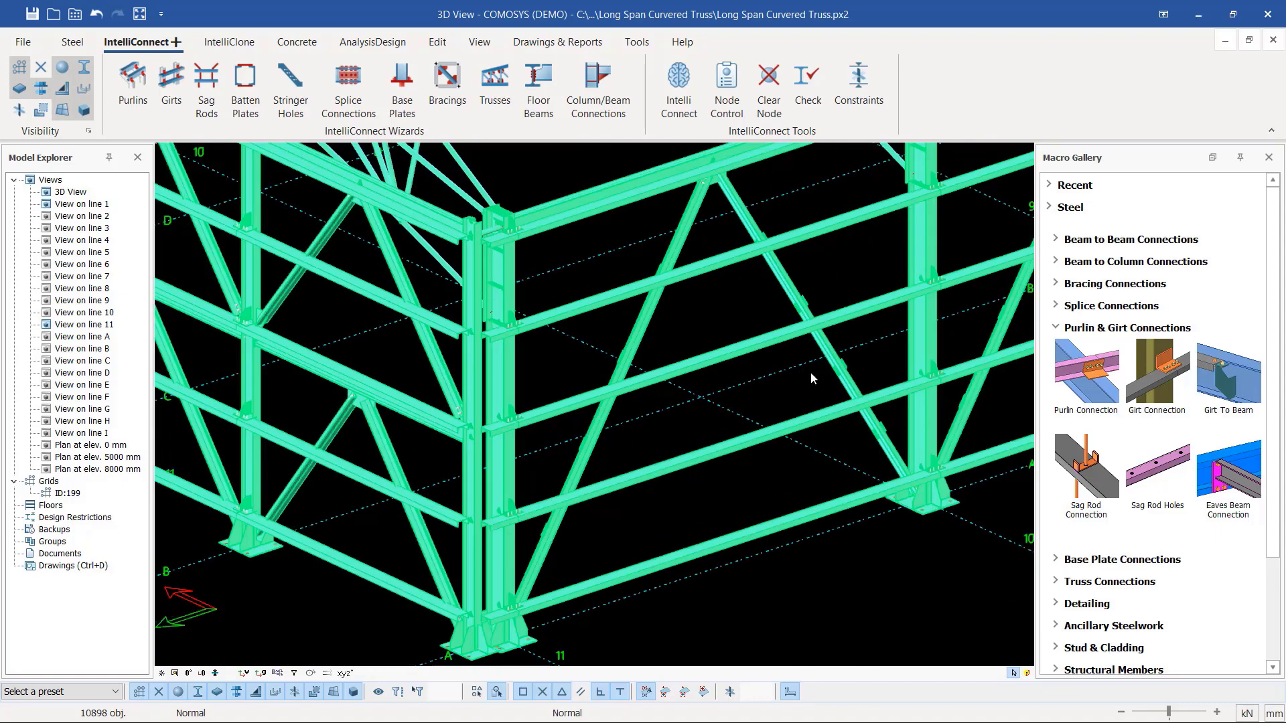
scroll(857, 431, down, 2)
scroll(445, 345, up, 4)
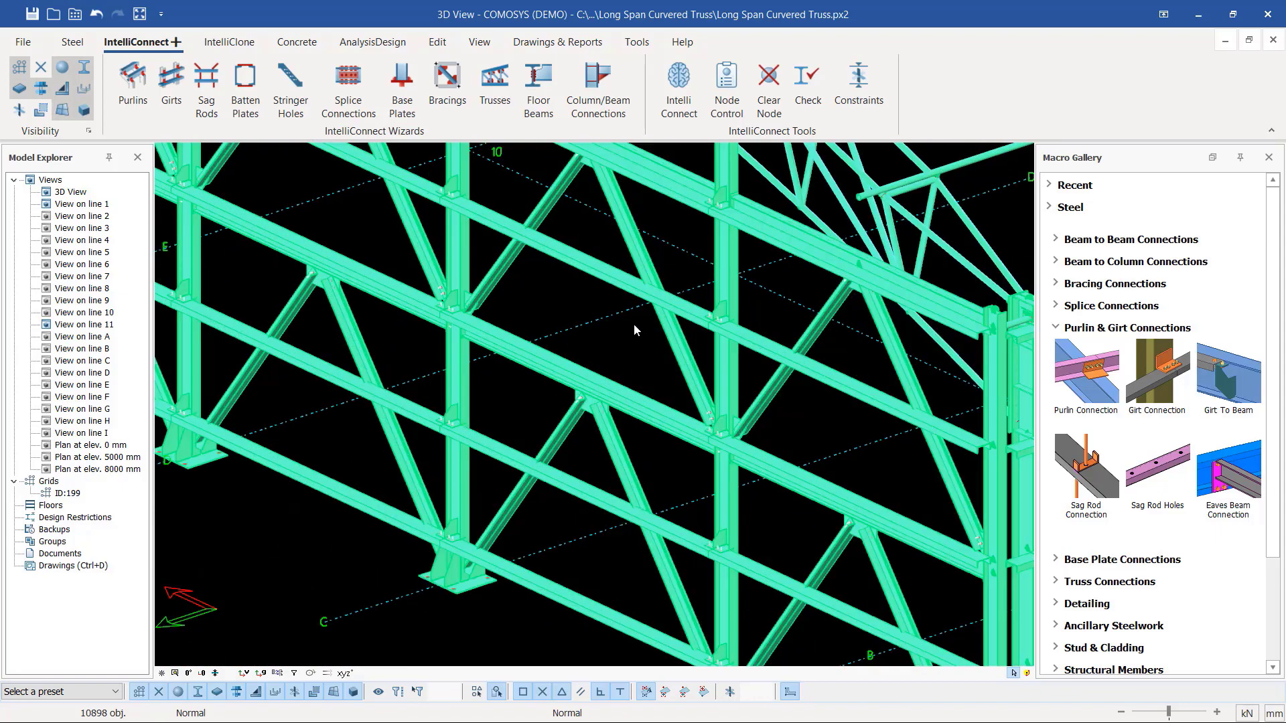
Step: Run the IntelliConnect Batten Plate Wizard on the whole selected model, close its log and clear the selection
click(249, 101)
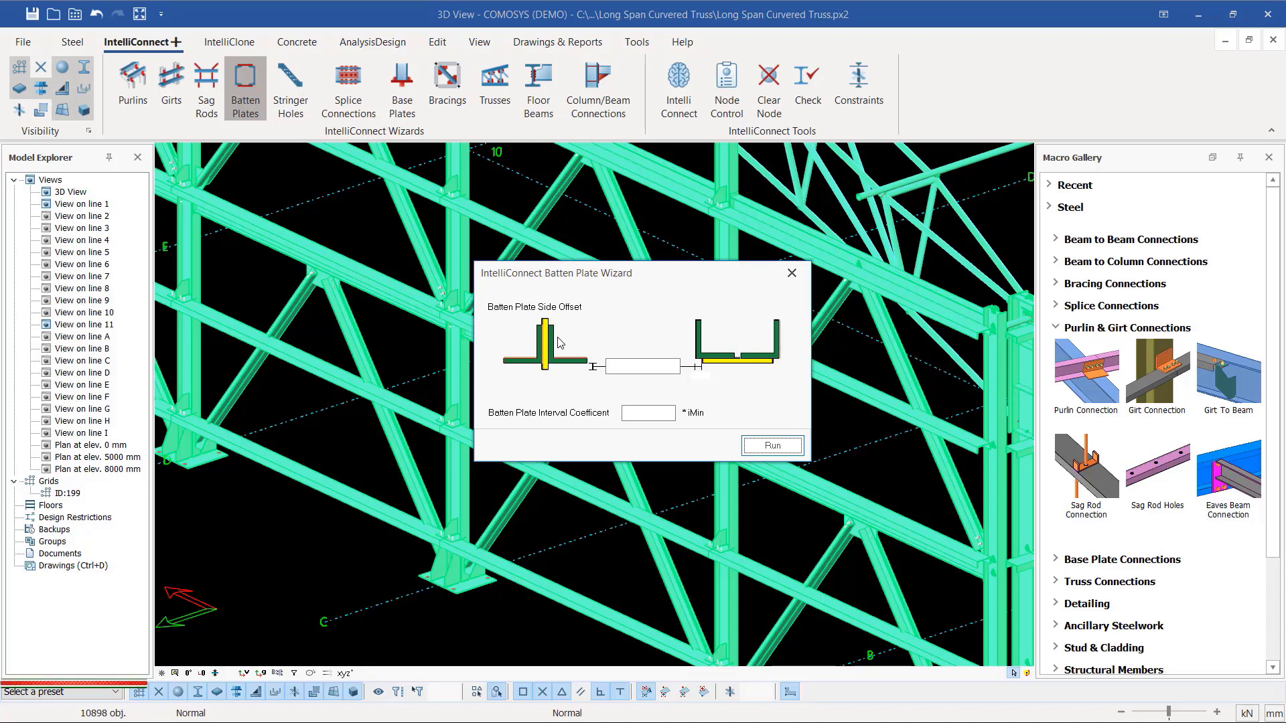
click(769, 447)
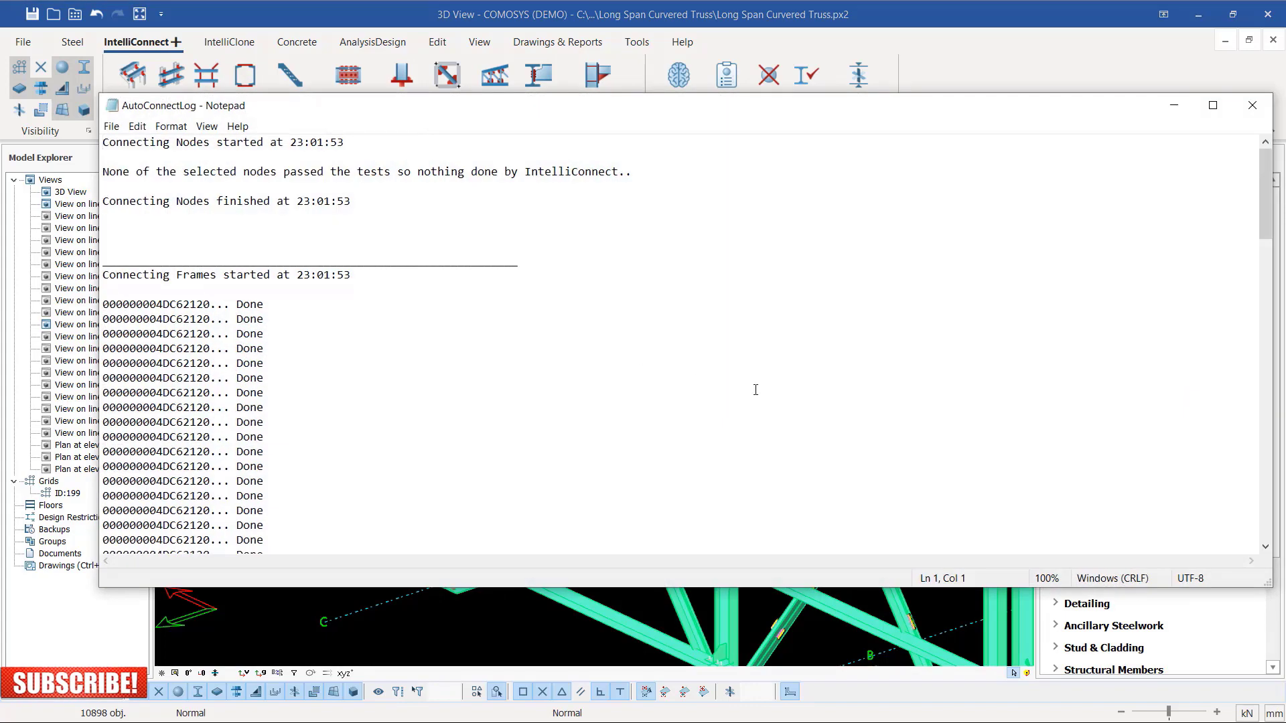
click(1252, 106)
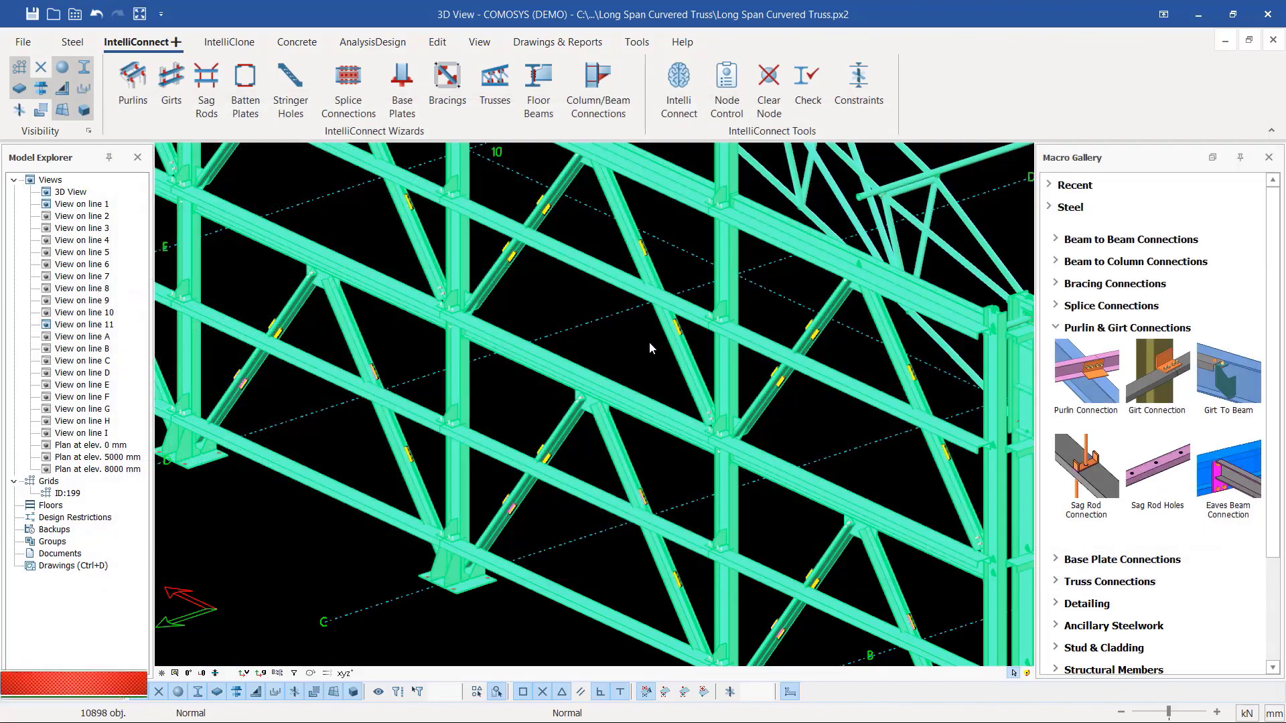
click(633, 353)
Step: Examine the new batten plates on the line 11 gable braces and on the line A wall braces between lines 9 and 11
scroll(588, 414, up, 6)
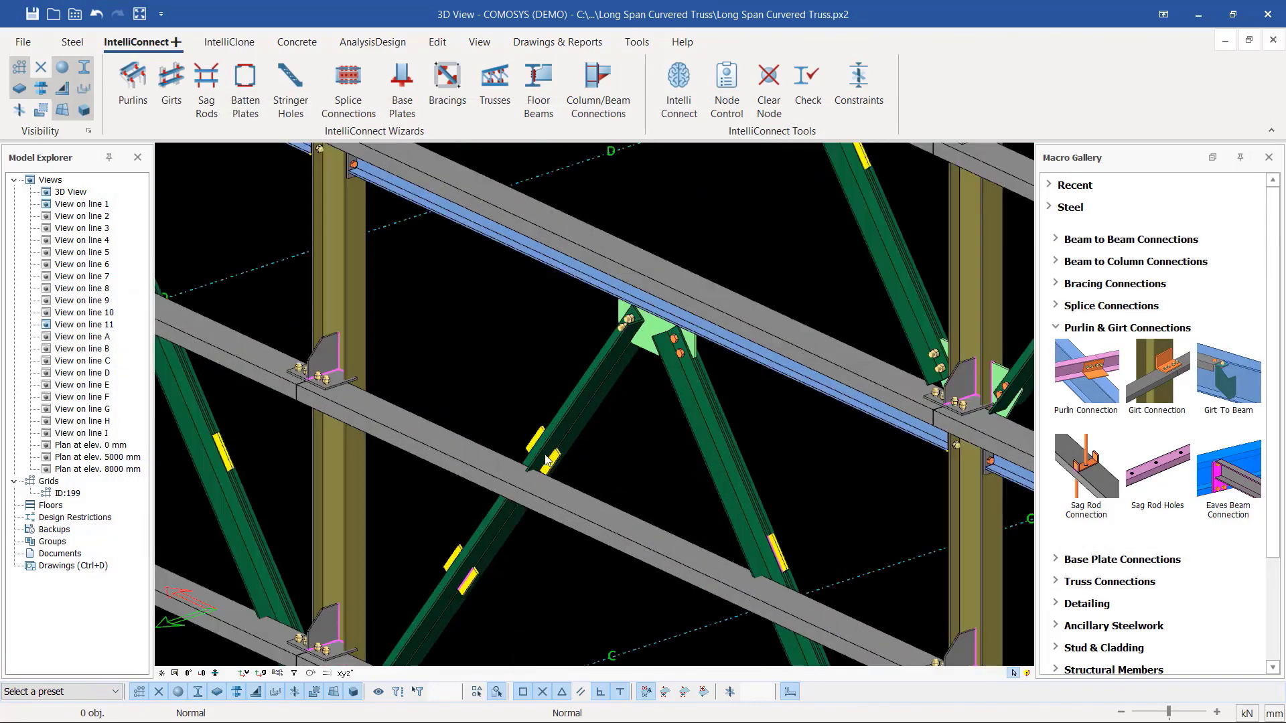
middle_drag(553, 461, 491, 465)
scroll(491, 466, down, 8)
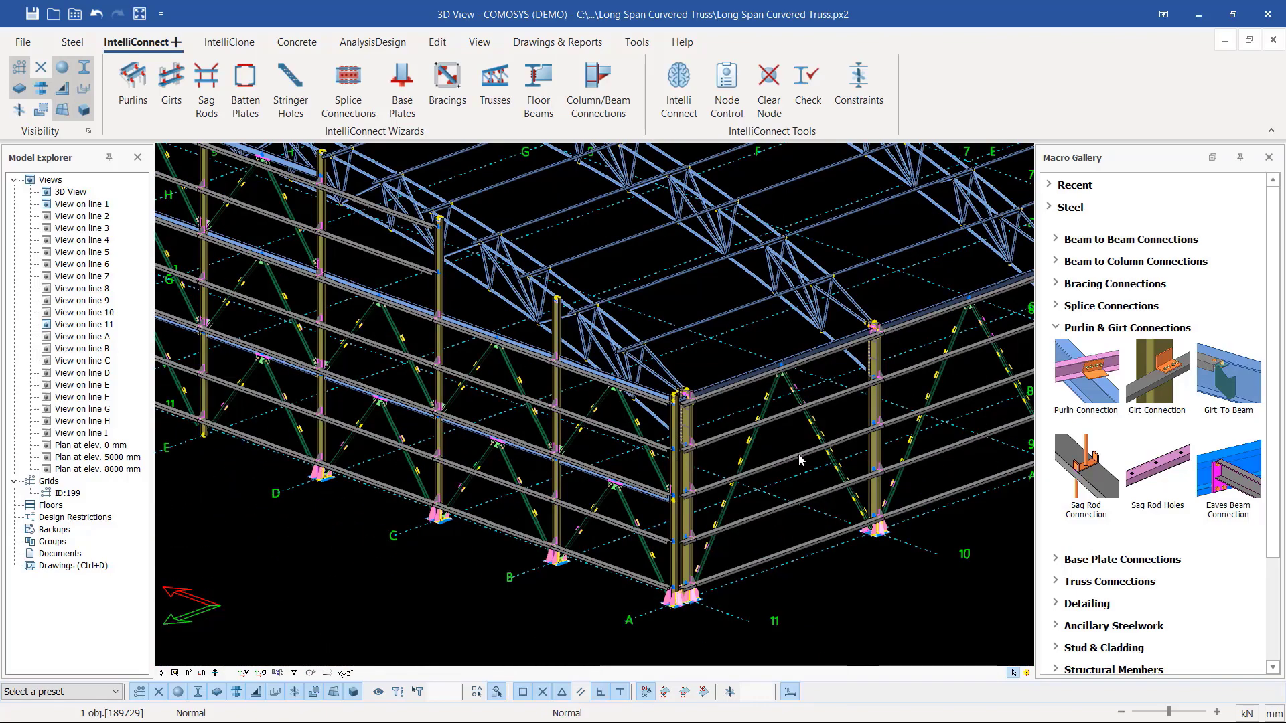
scroll(896, 501, up, 6)
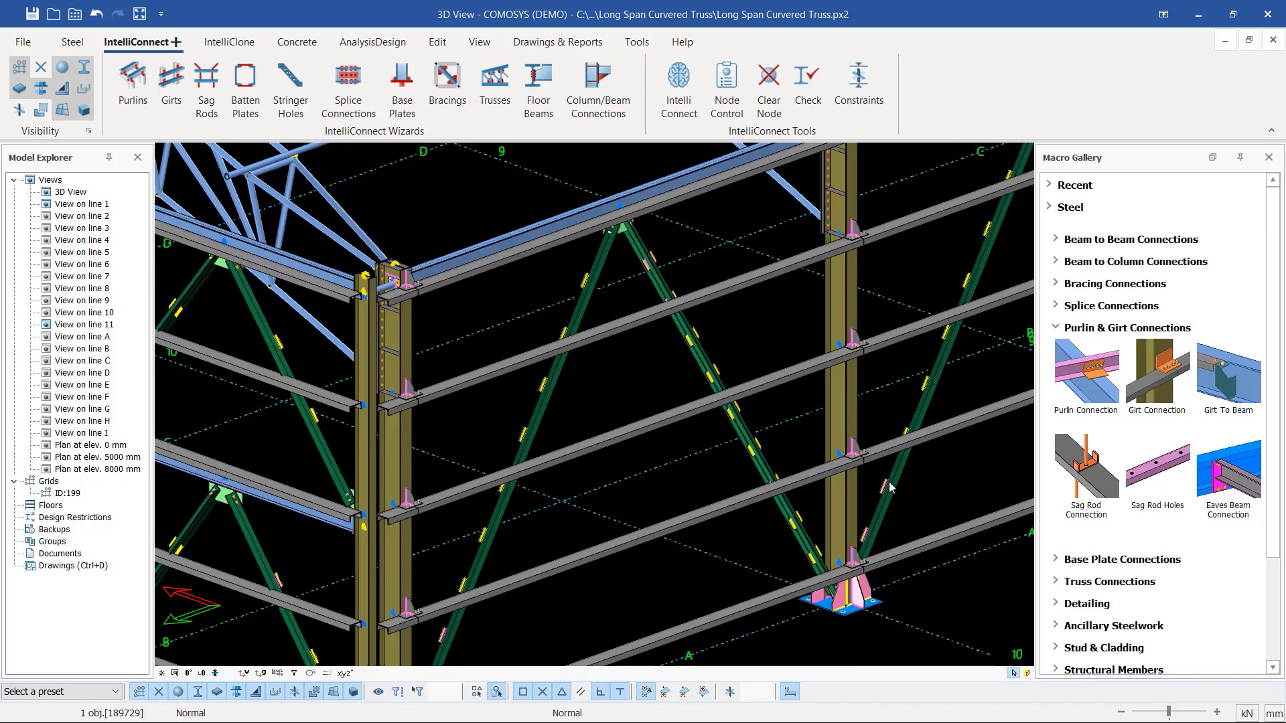
mouse_move(891, 491)
middle_down()
mouse_move(800, 497)
mouse_move(873, 491)
middle_up()
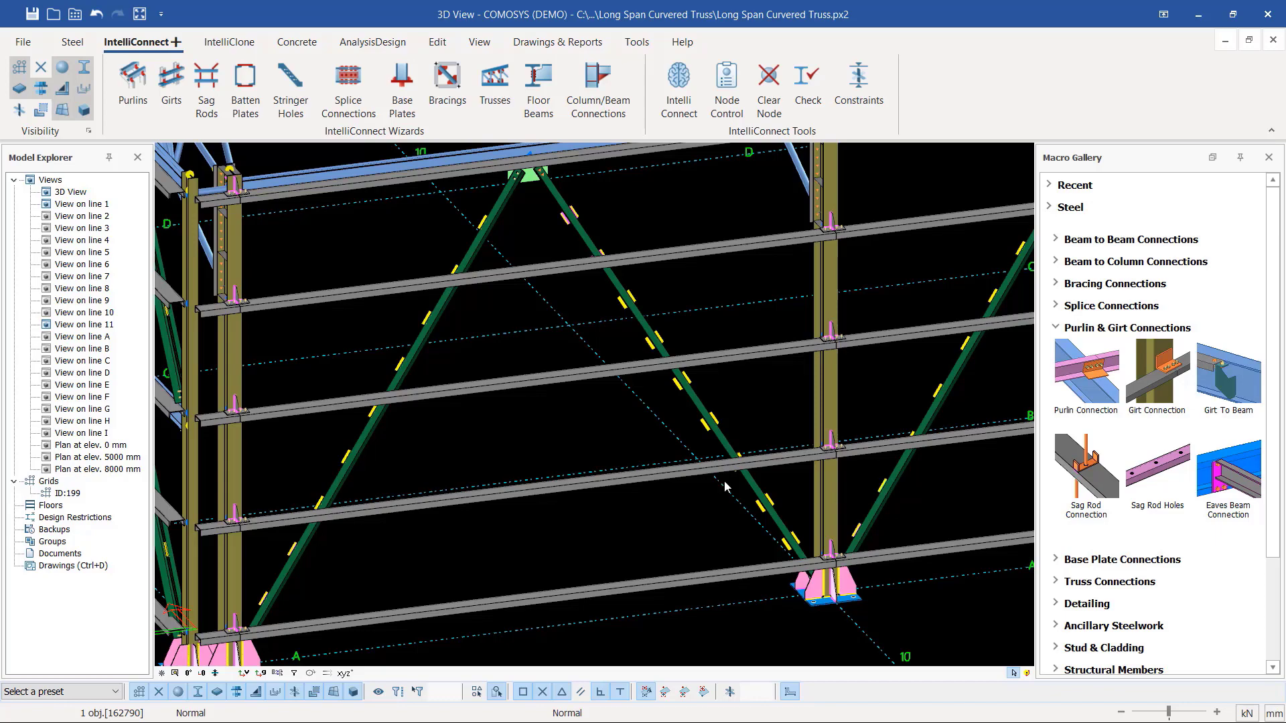
scroll(444, 481, down, 3)
scroll(424, 531, down, 1)
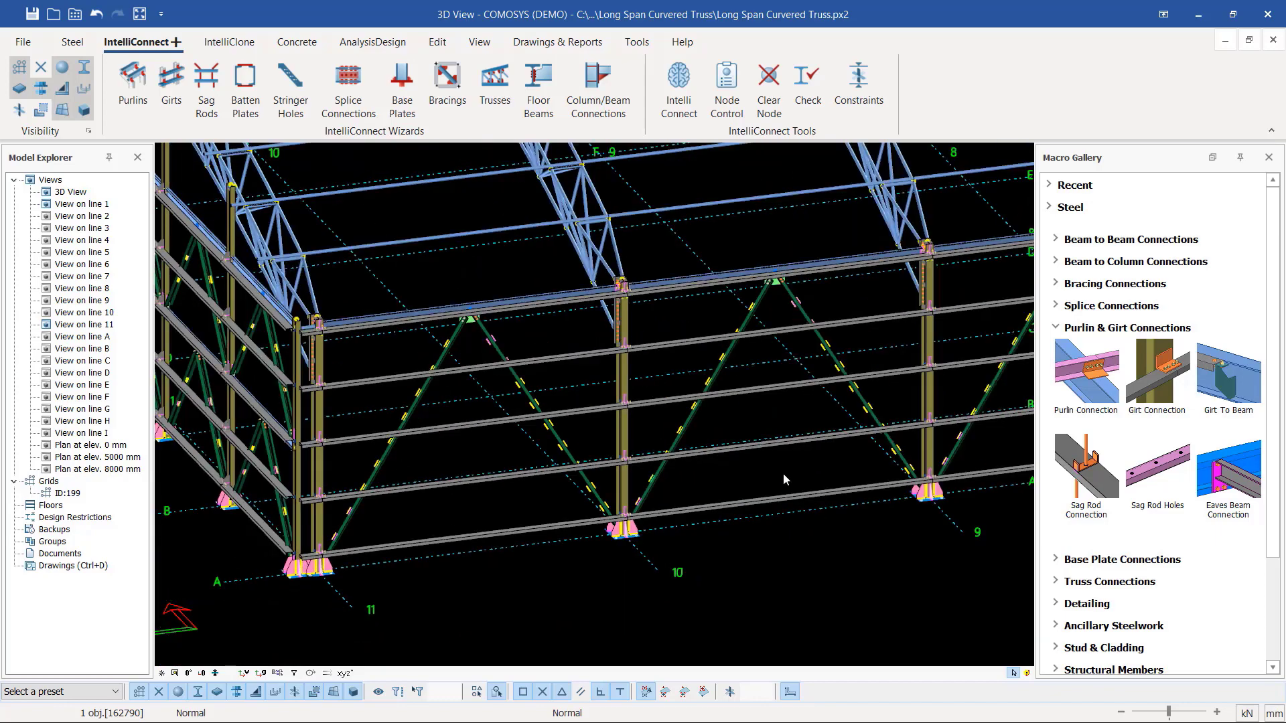
Step: Inspect the batten-plated wall braces and roof trusses from the building's interior side, and review the whole structure
scroll(885, 503, up, 1)
middle_drag(954, 487, 889, 495)
scroll(890, 496, down, 3)
middle_drag(704, 475, 734, 465)
scroll(402, 229, up, 2)
scroll(518, 275, up, 3)
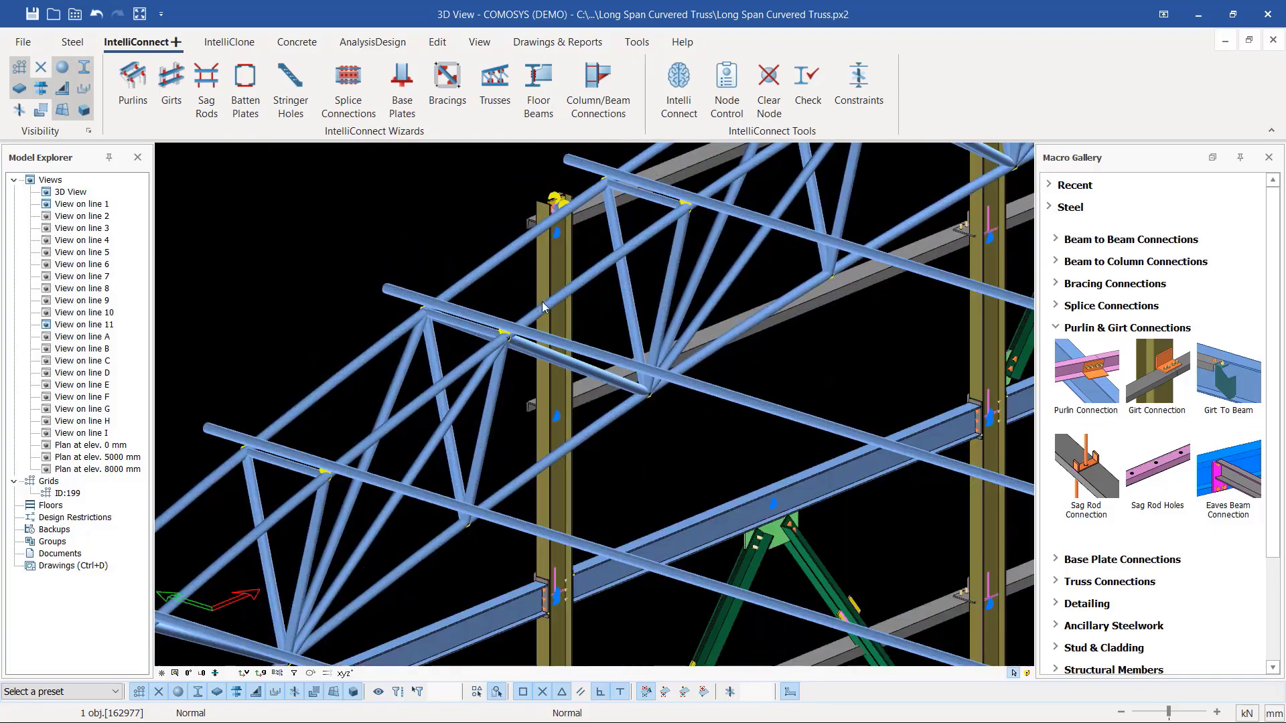
scroll(596, 318, down, 4)
middle_drag(502, 282, 645, 327)
scroll(708, 331, down, 3)
scroll(491, 345, down, 3)
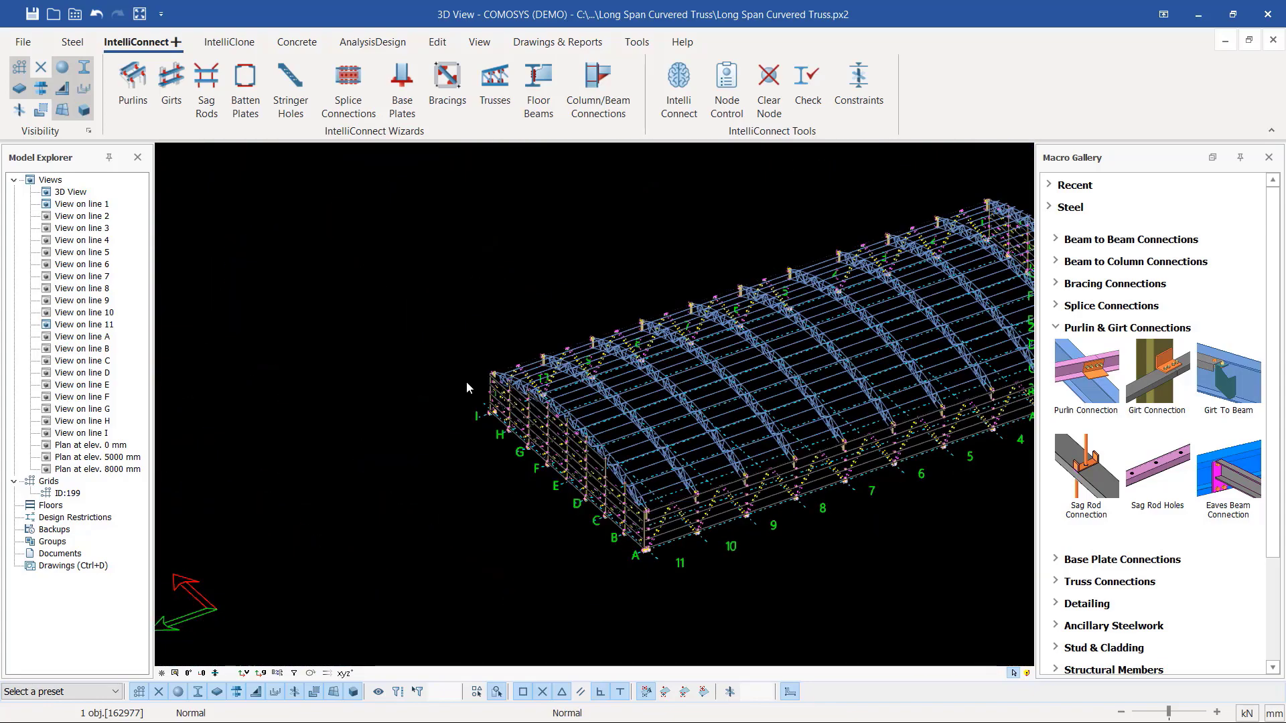
Step: Examine the batten plates and girt connections across the line 11 gable wall, starting at the line I corner
scroll(471, 388, up, 5)
scroll(560, 410, up, 3)
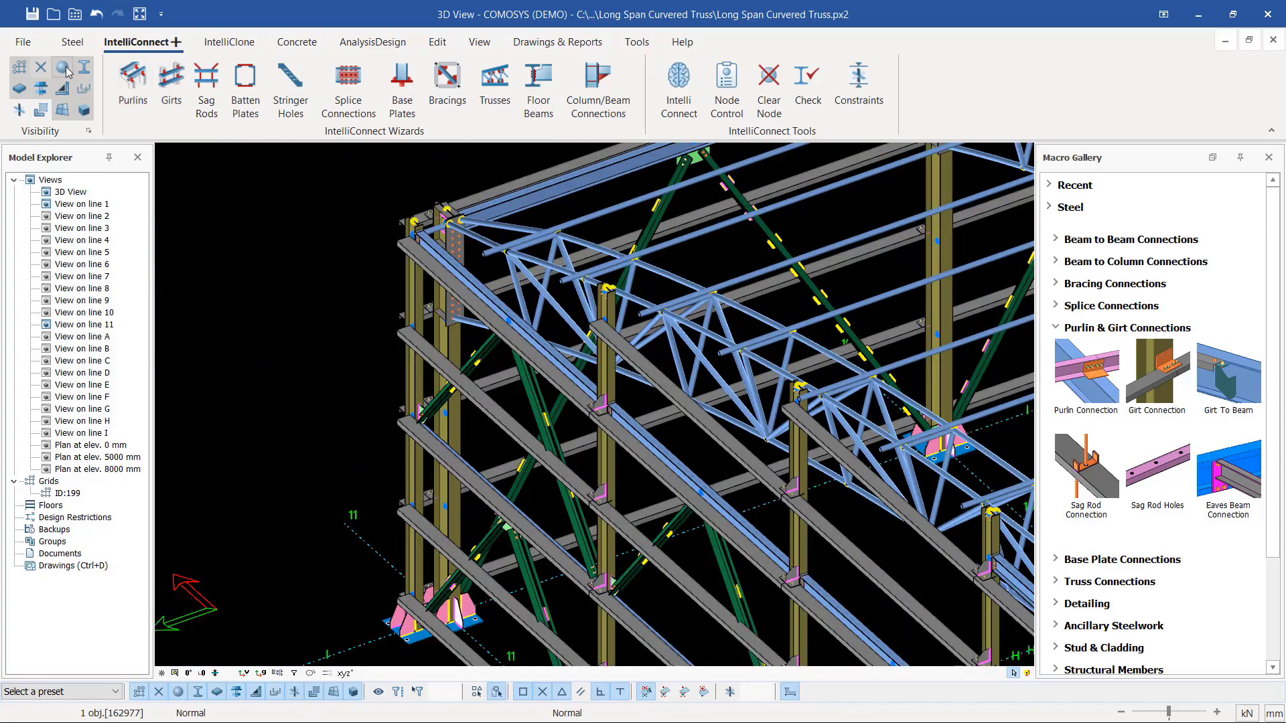
scroll(489, 326, down, 2)
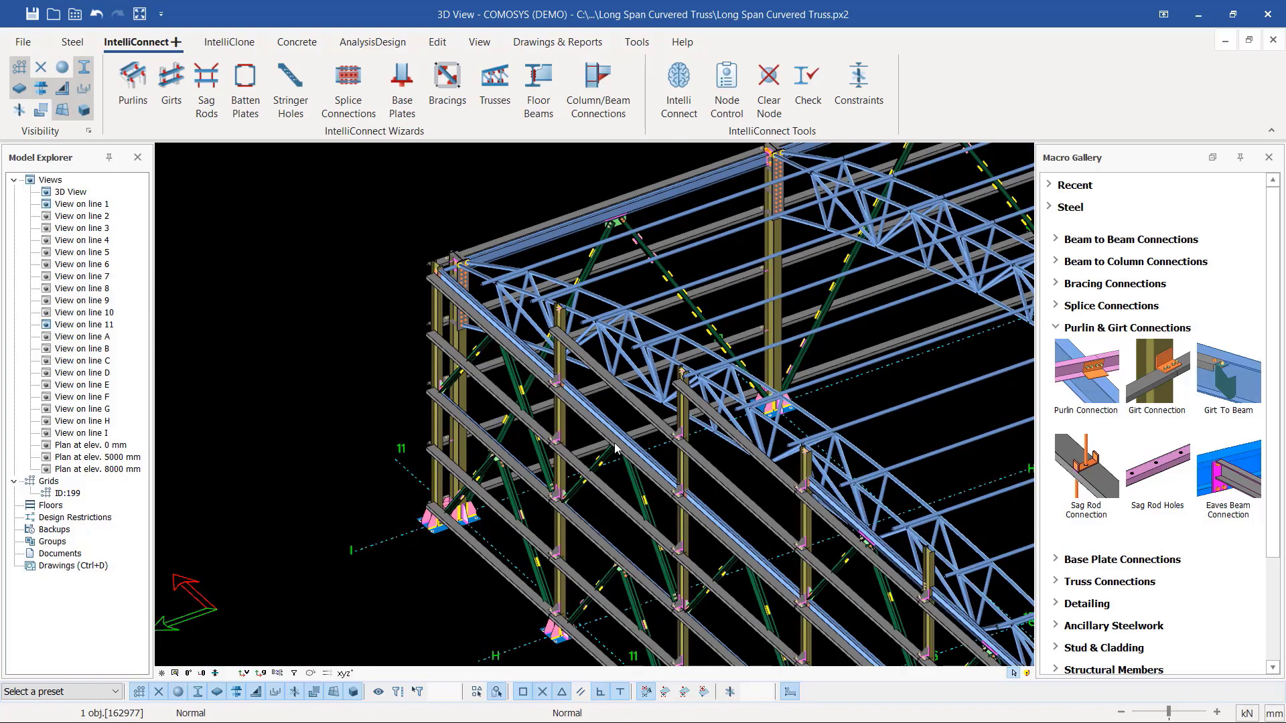
middle_drag(619, 432, 697, 436)
scroll(336, 293, down, 3)
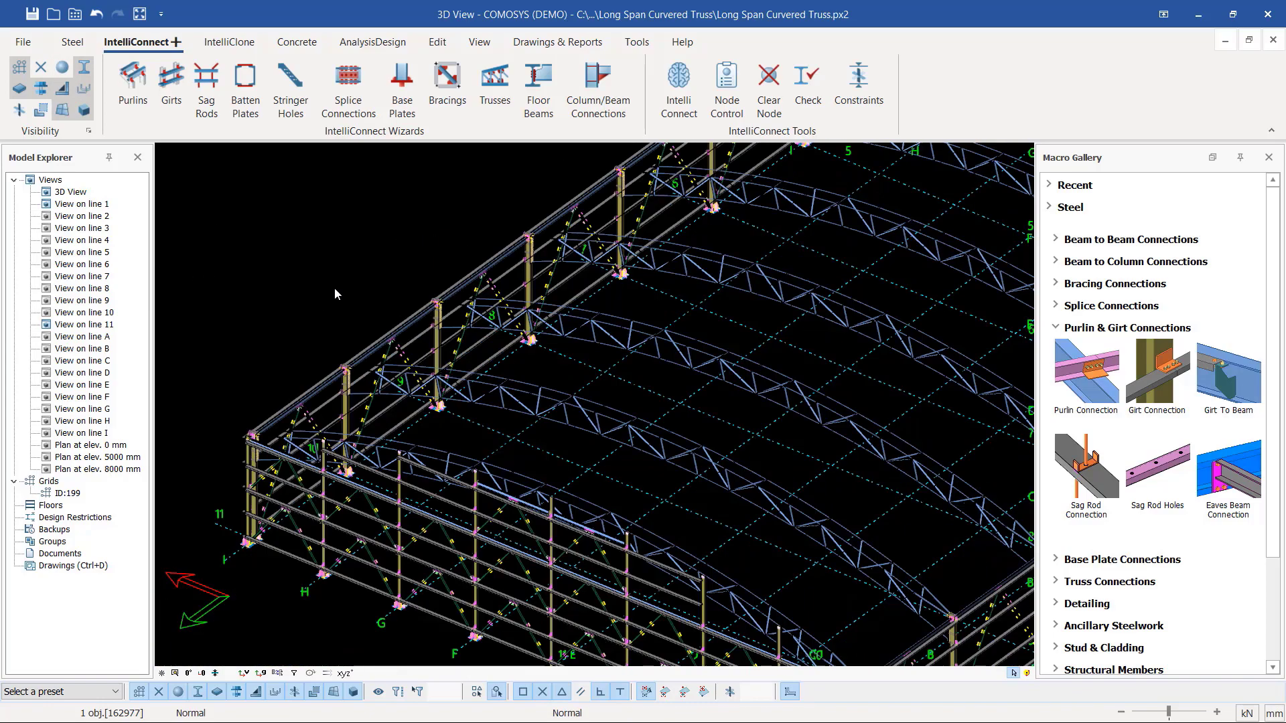
scroll(502, 459, up, 2)
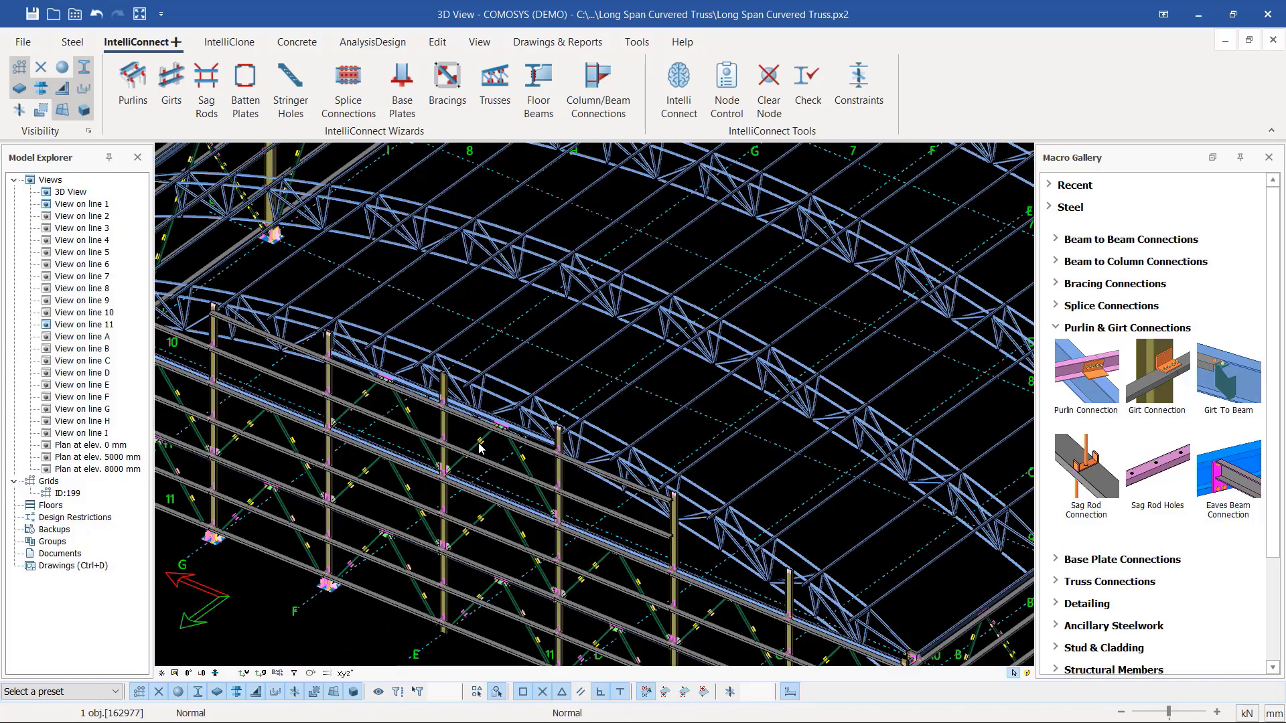
scroll(412, 466, down, 3)
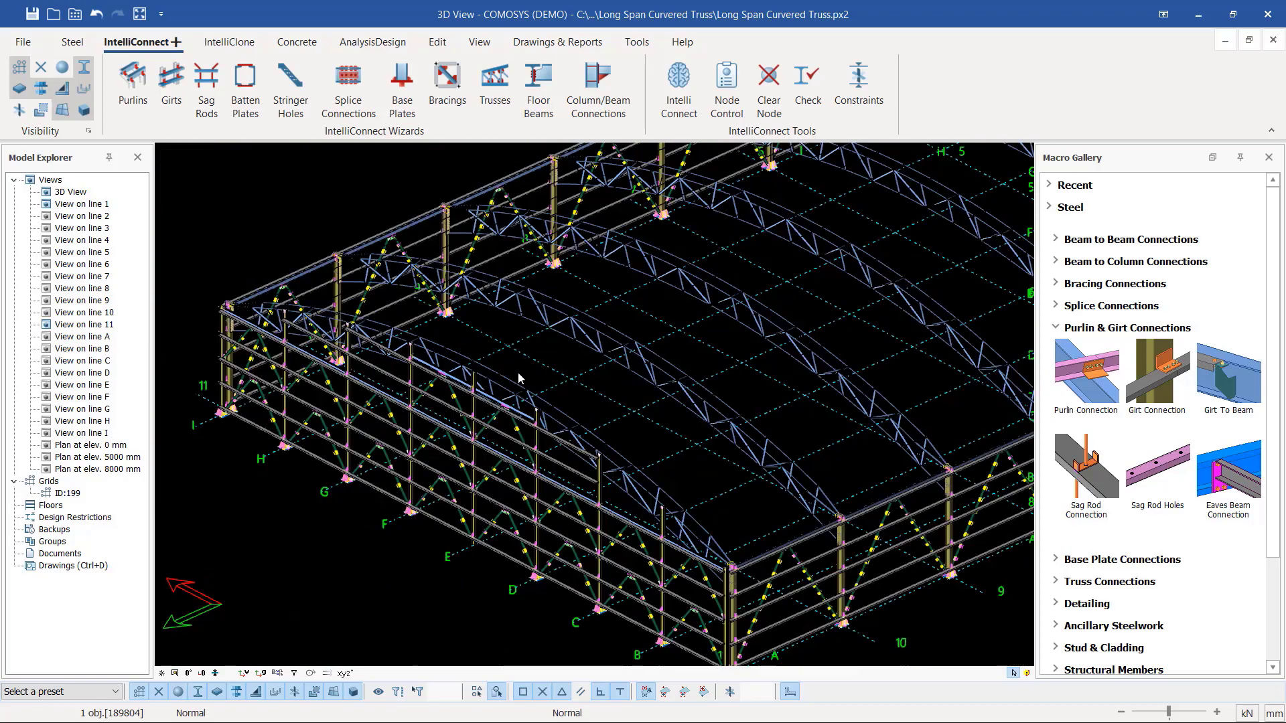
scroll(412, 465, up, 4)
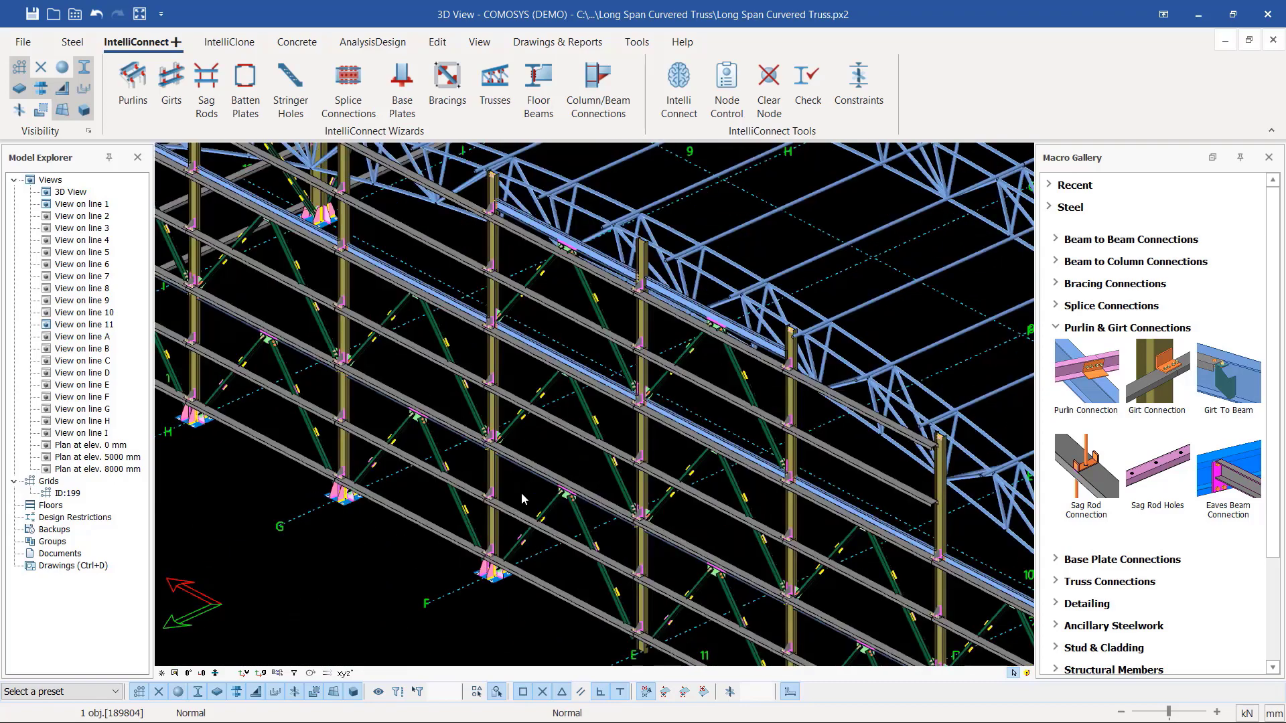
Step: Check the line 11 gable wall up to the corner at line A and save the project
scroll(563, 443, down, 4)
shift+middle_drag(575, 480, 582, 439)
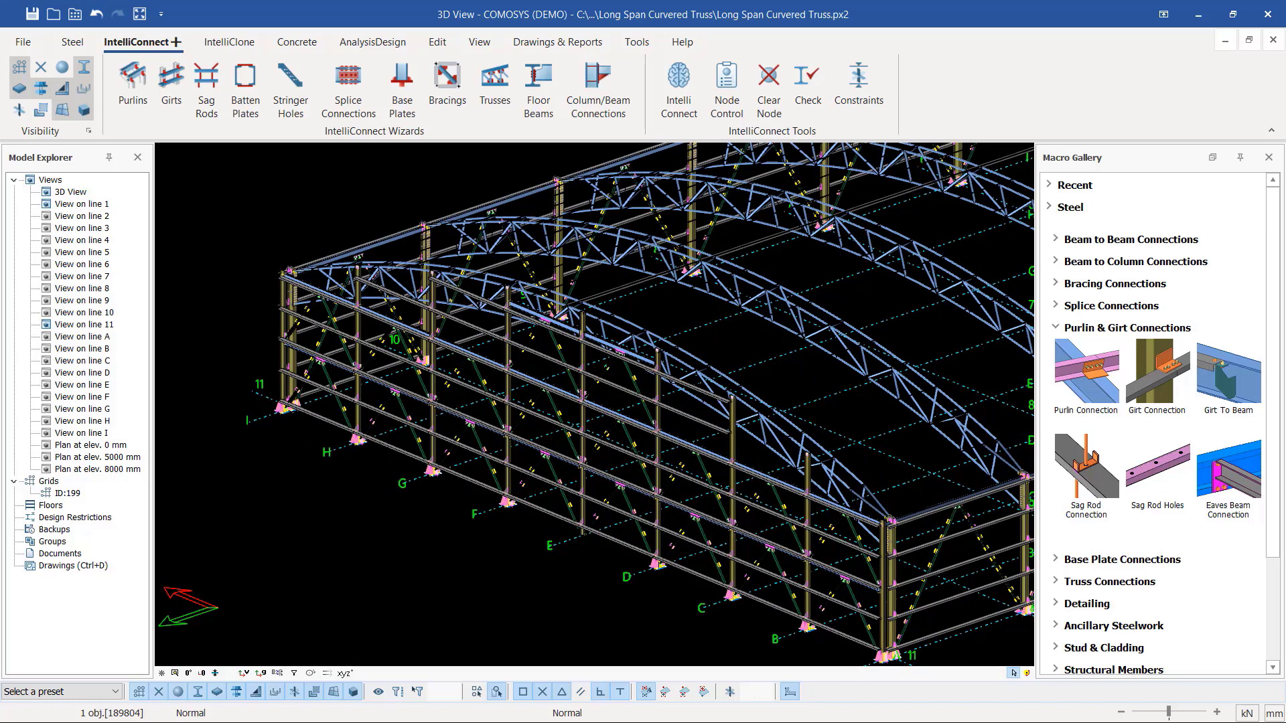
scroll(662, 516, up, 5)
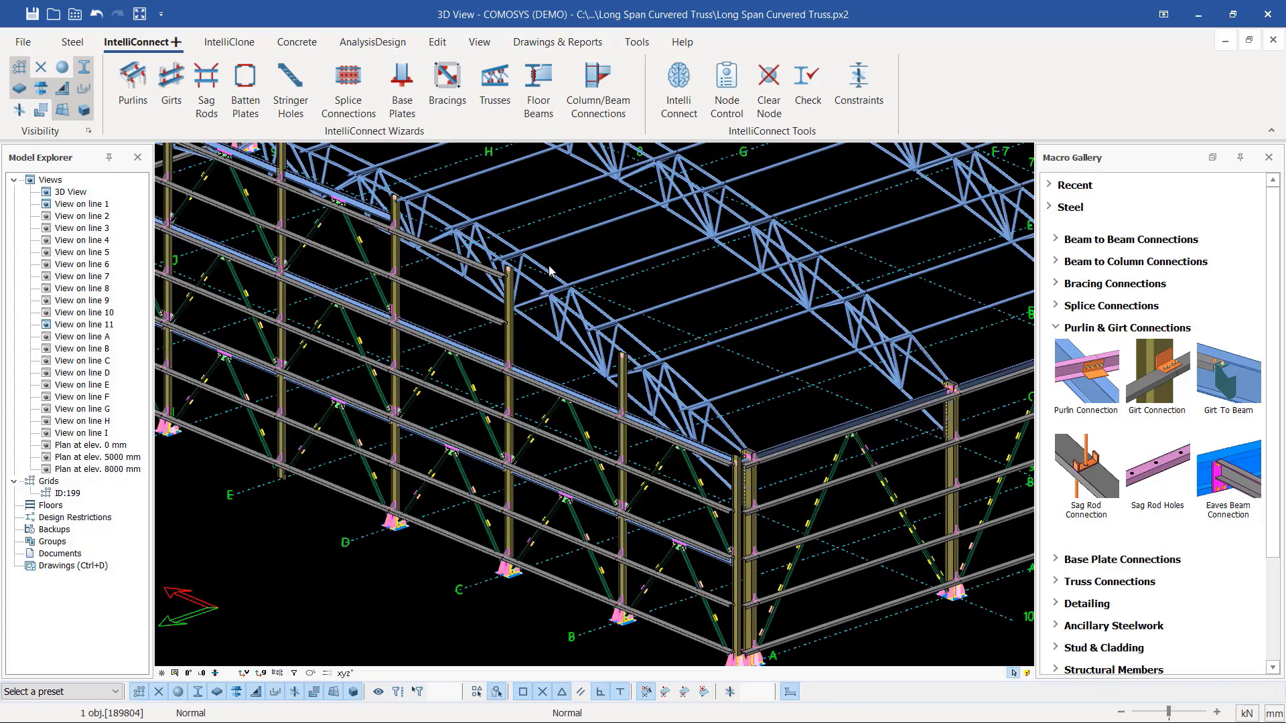
click(33, 15)
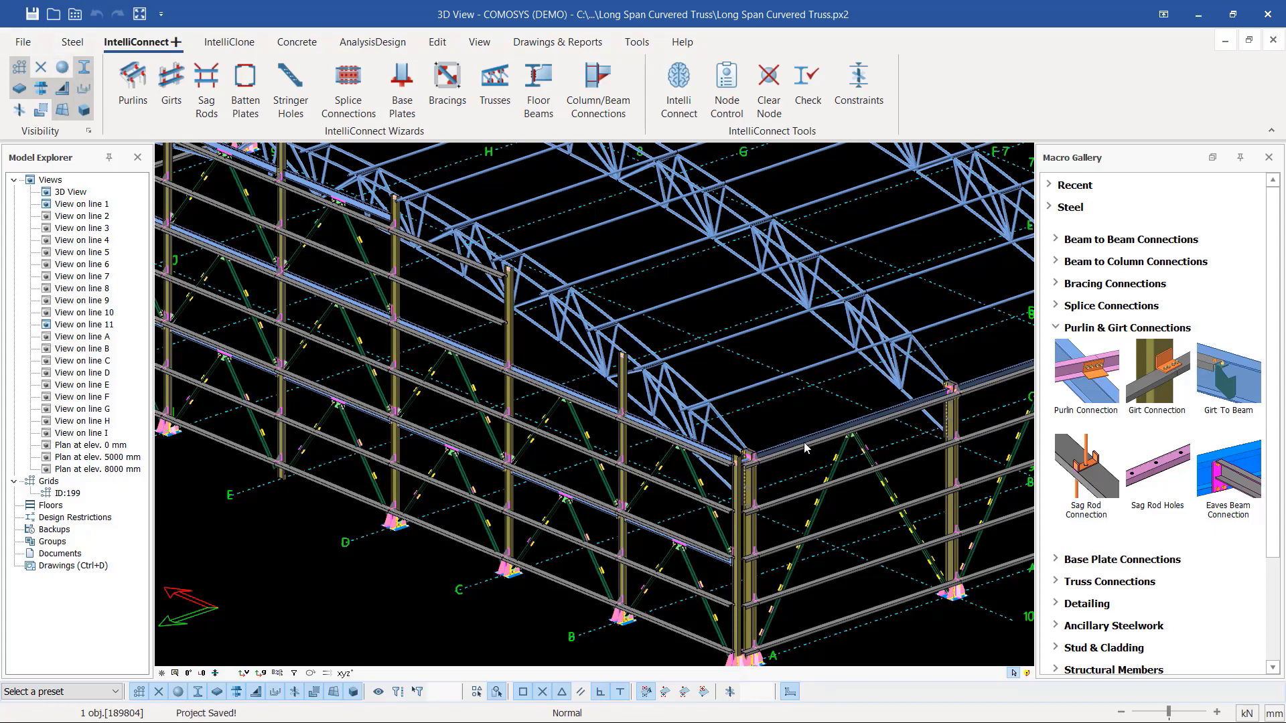